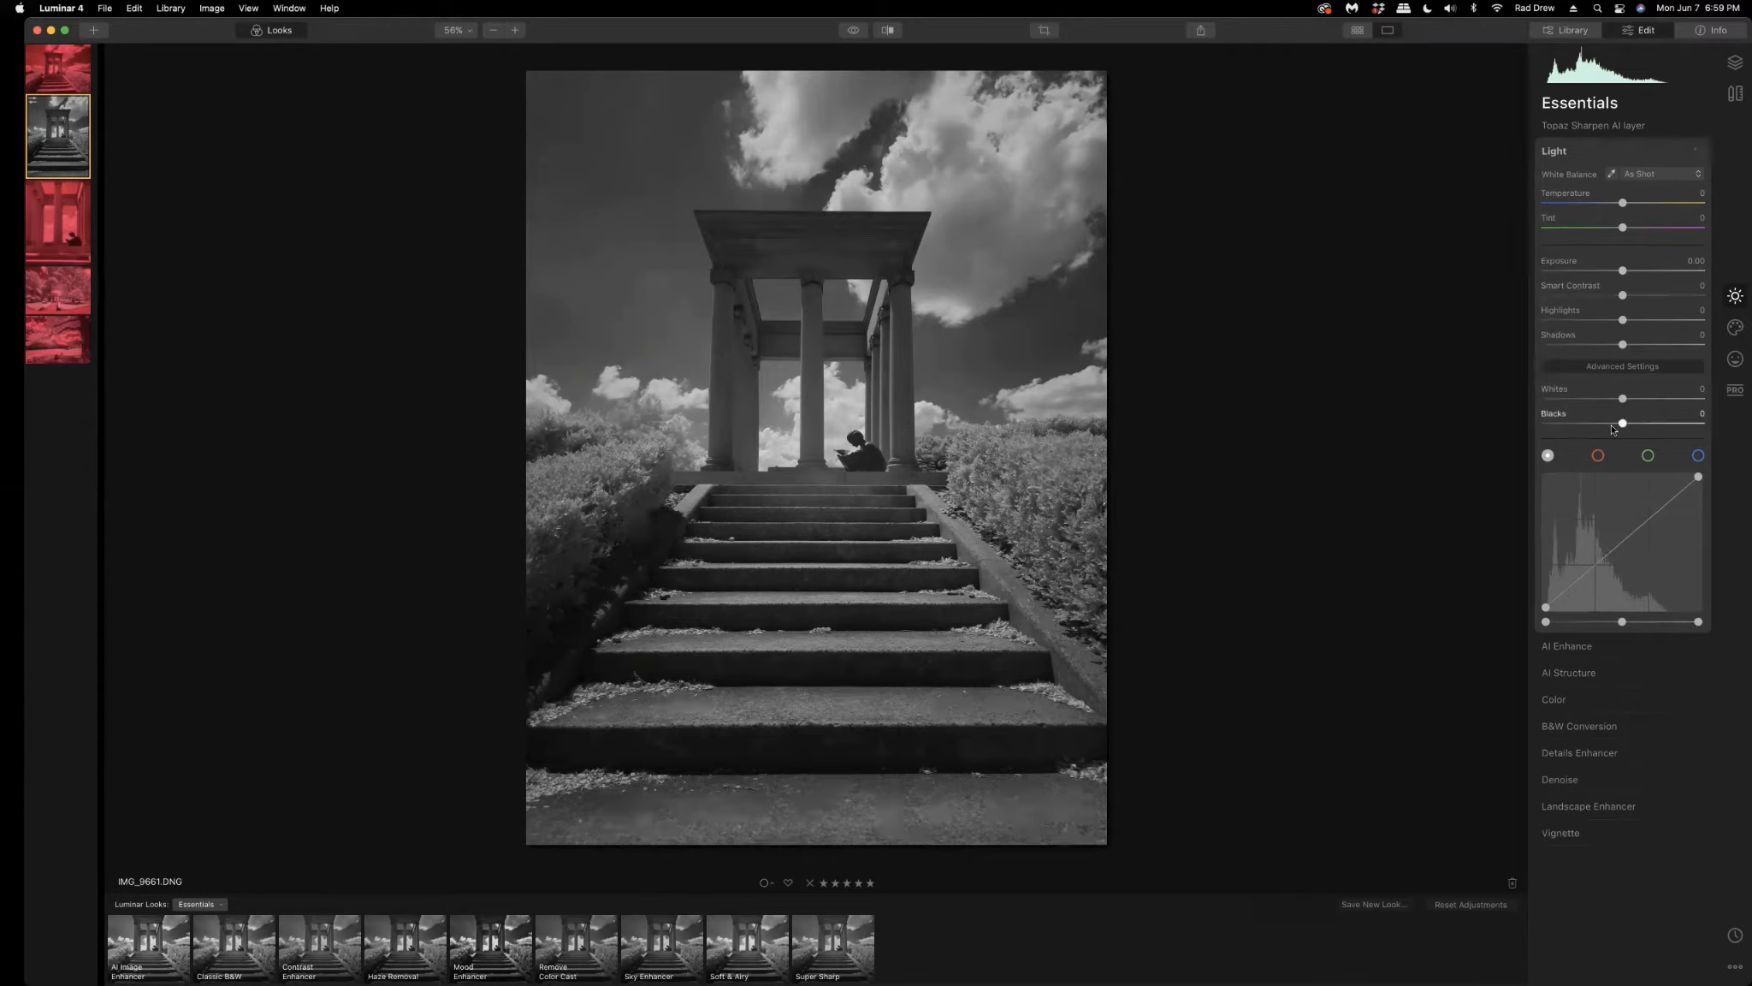
- Set Blacks to 1 and Whites to 52 in the Light adjustments and inspect the seated figure up close
left_click_drag(1622, 428, 1623, 428)
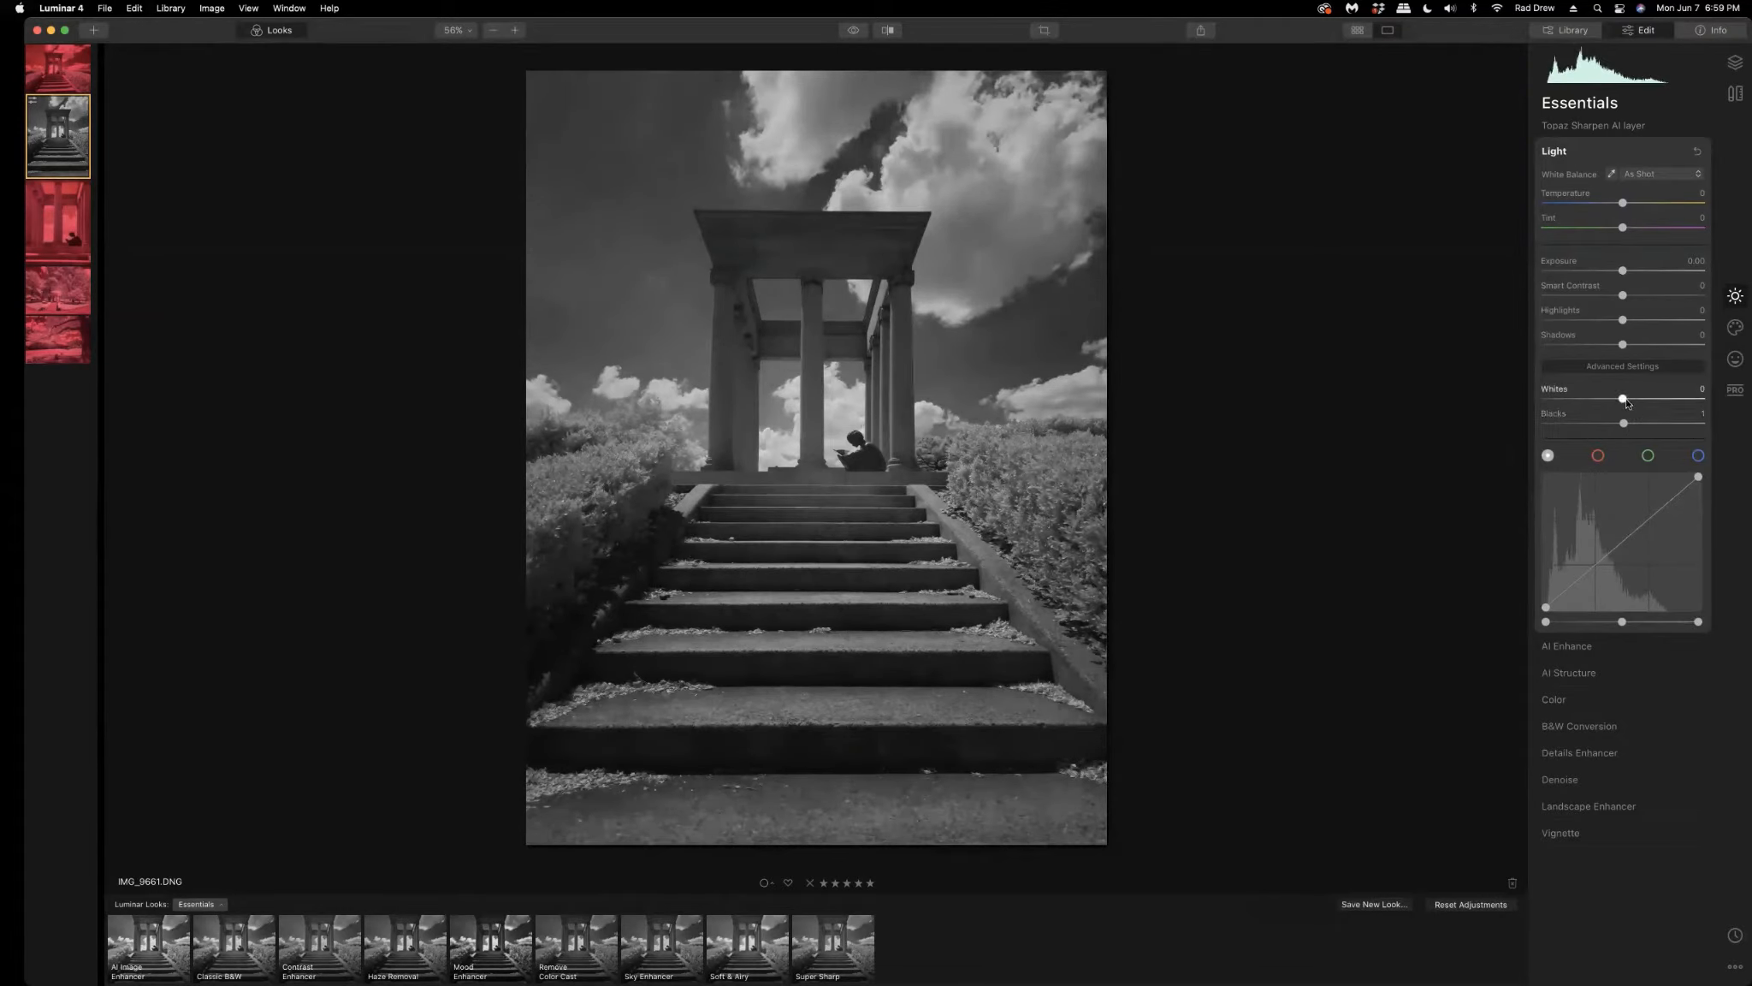
left_click_drag(1626, 399, 1667, 408)
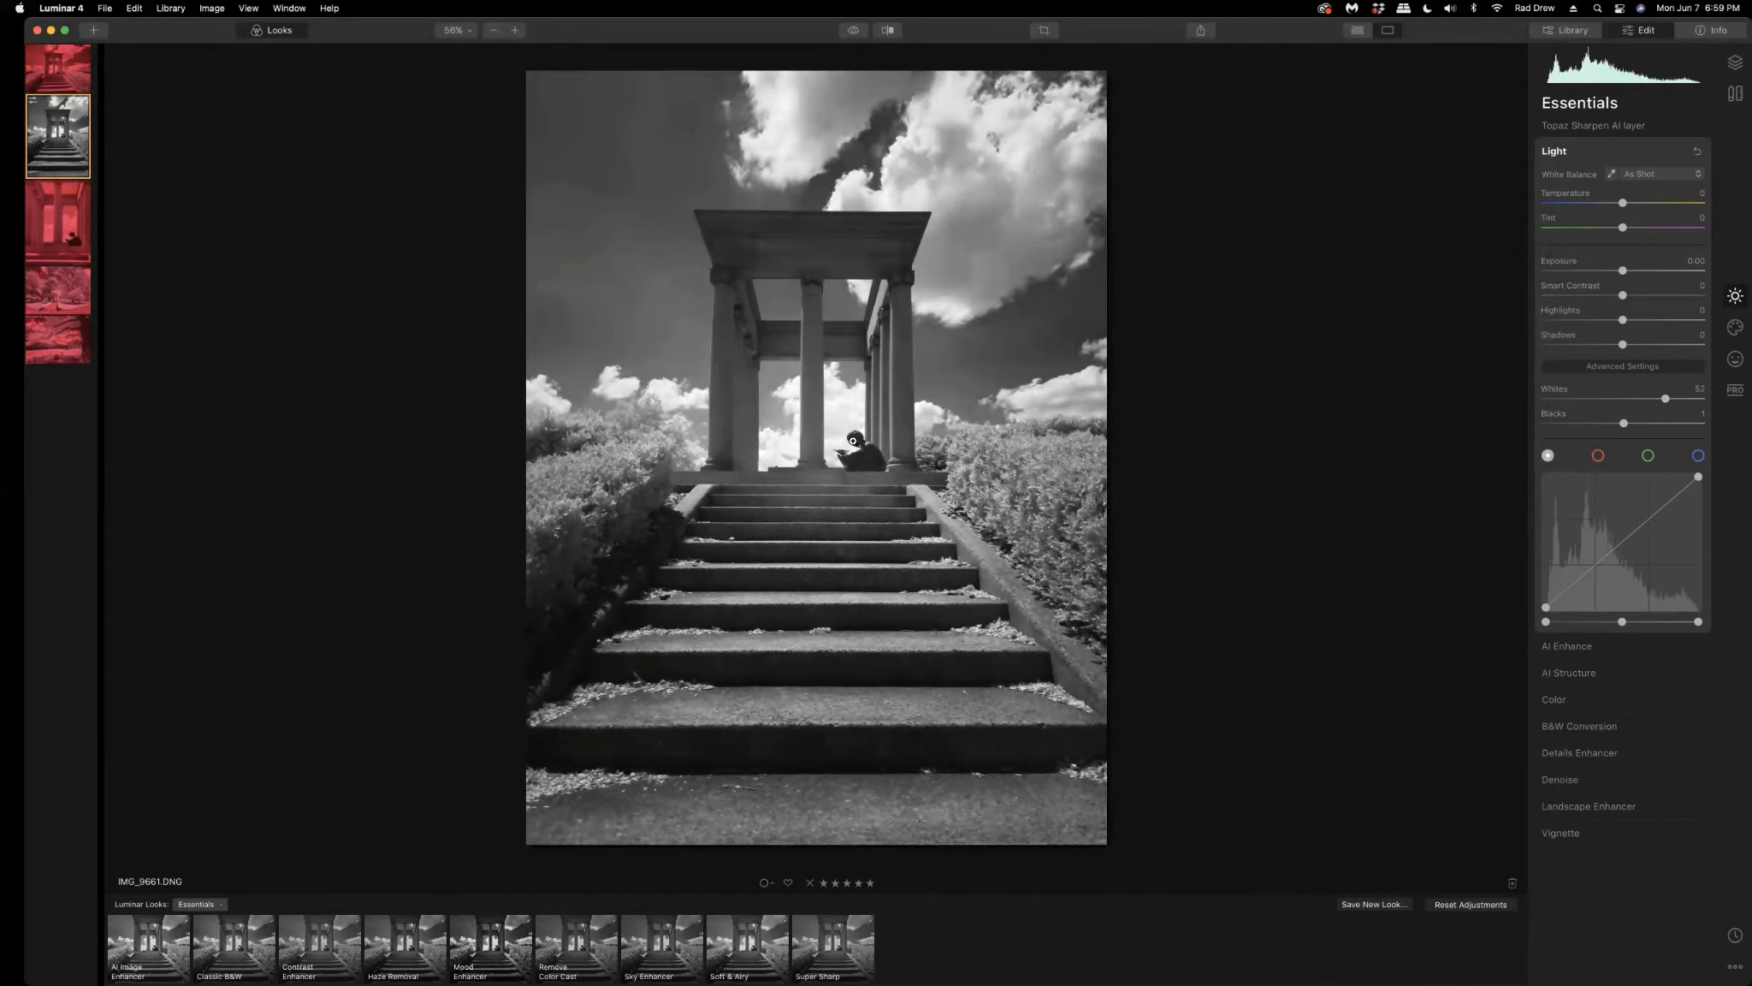
left_click(853, 441)
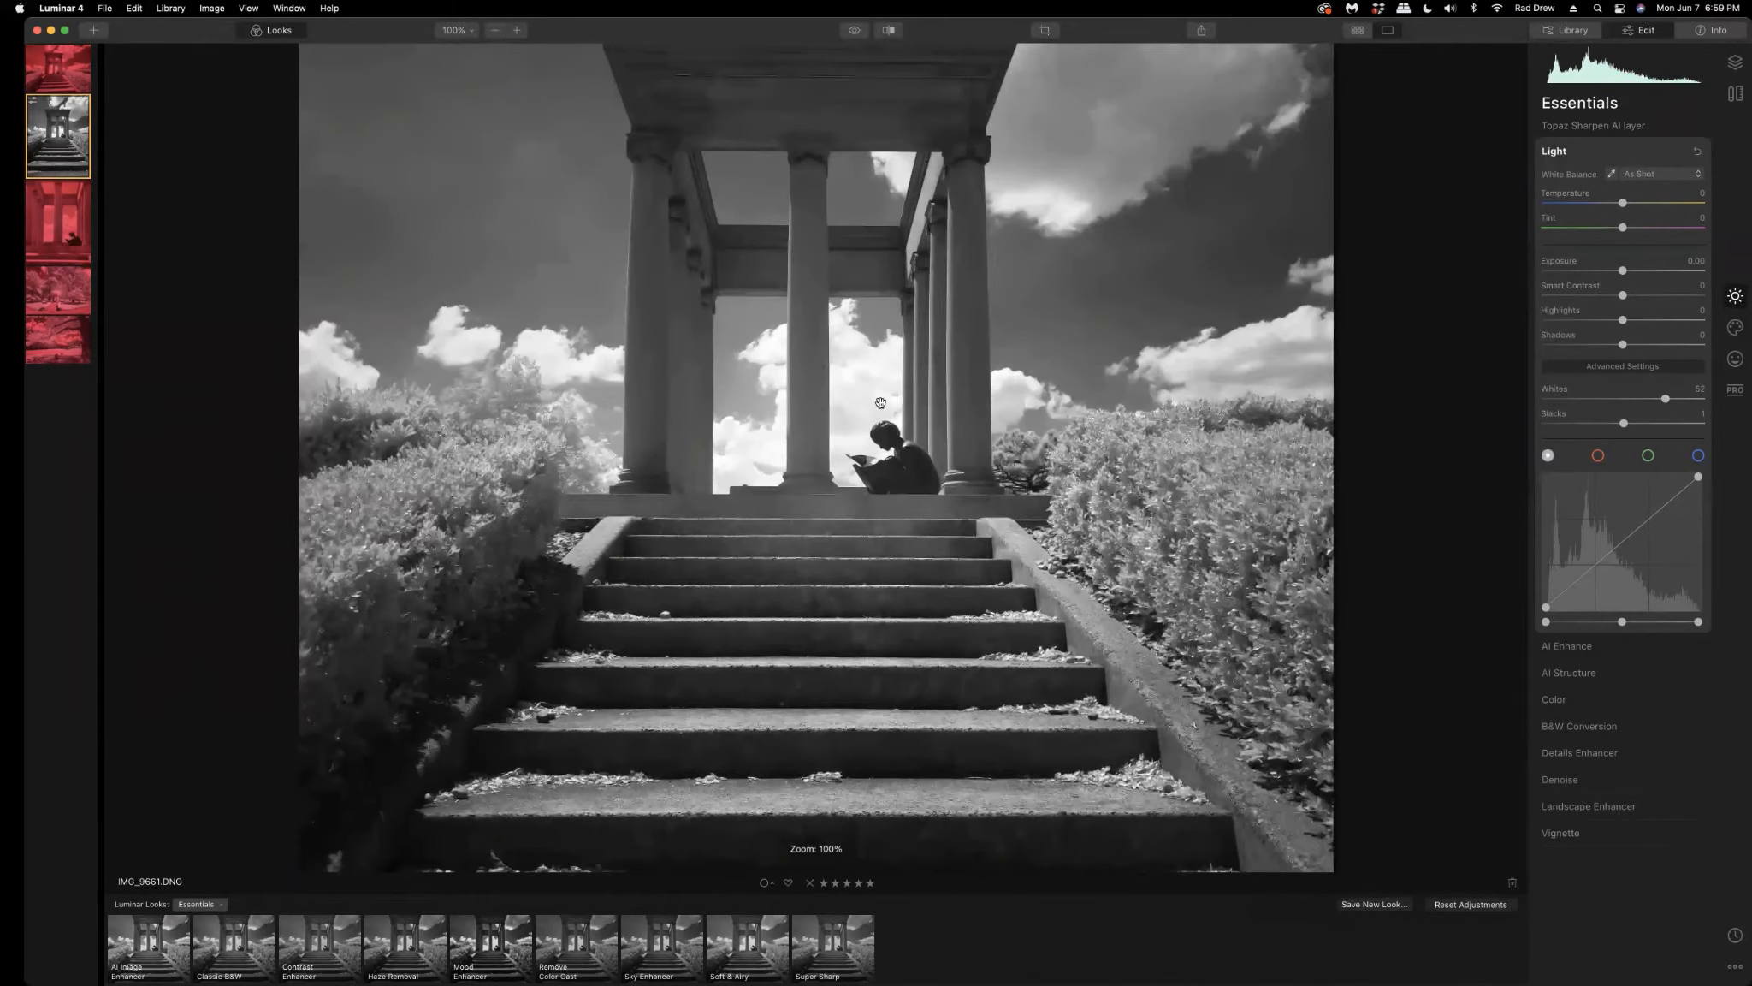
left_click(874, 334)
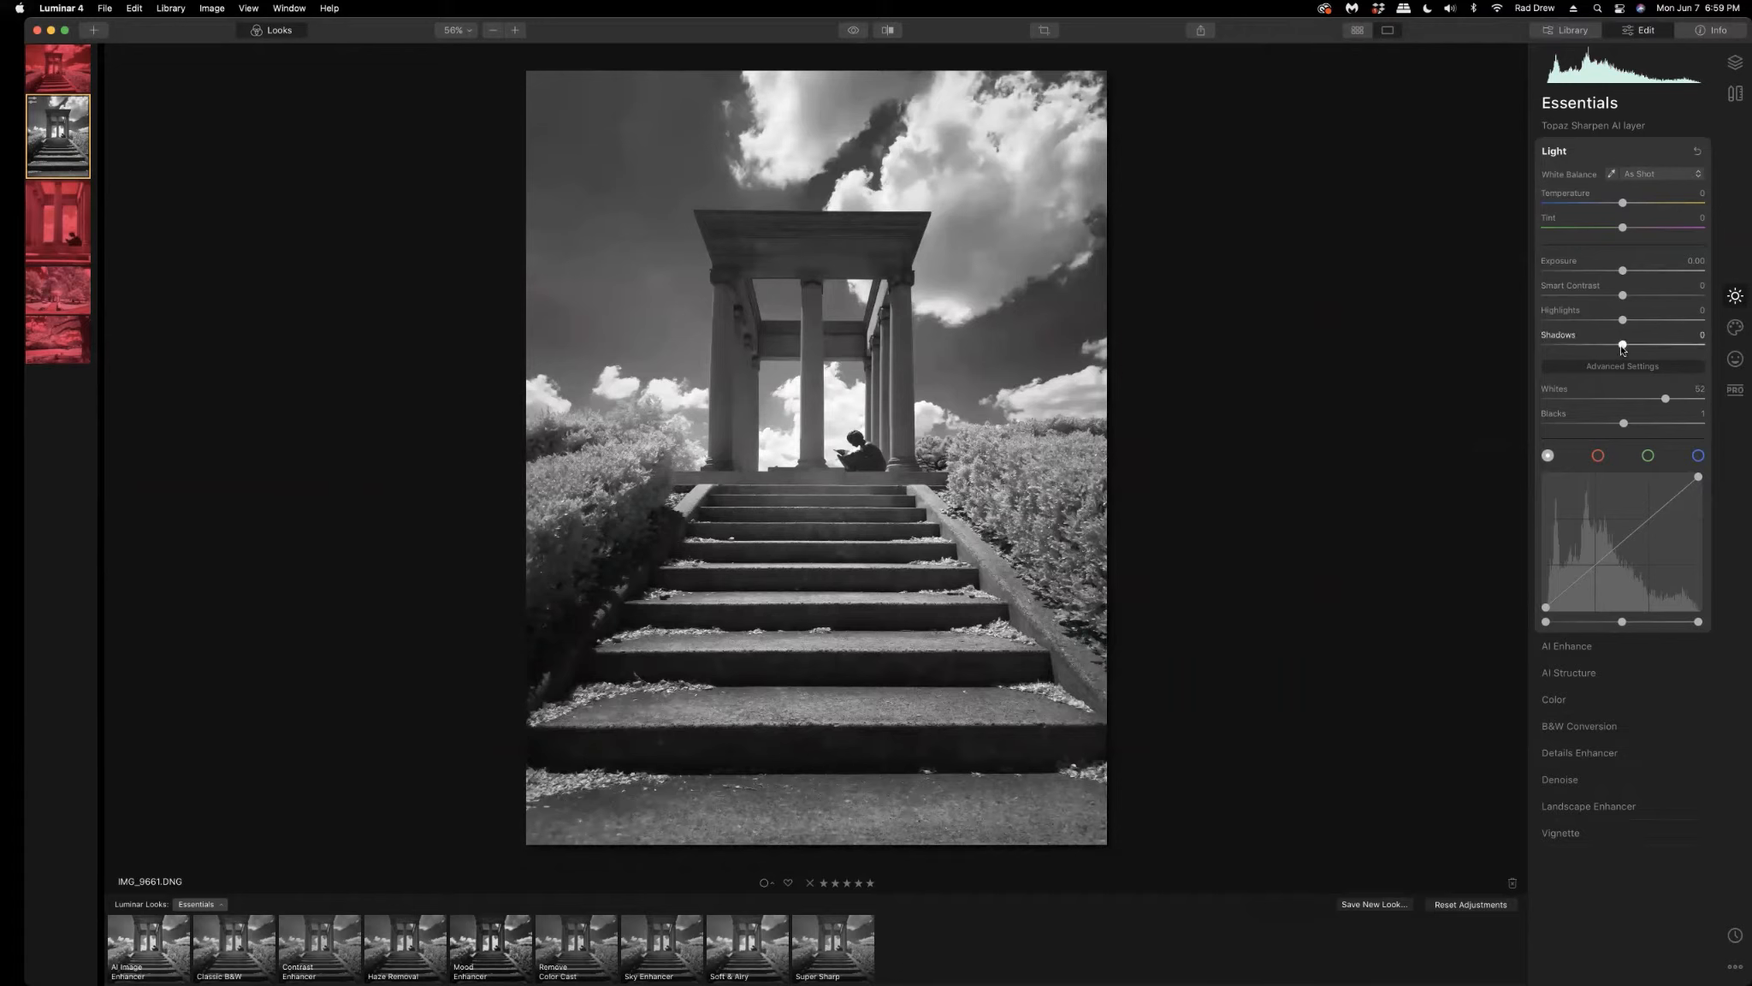
- Set Shadows to 42, lower Highlights slightly and raise Smart Contrast to 29 in the Light adjustments
left_click_drag(1623, 346, 1656, 348)
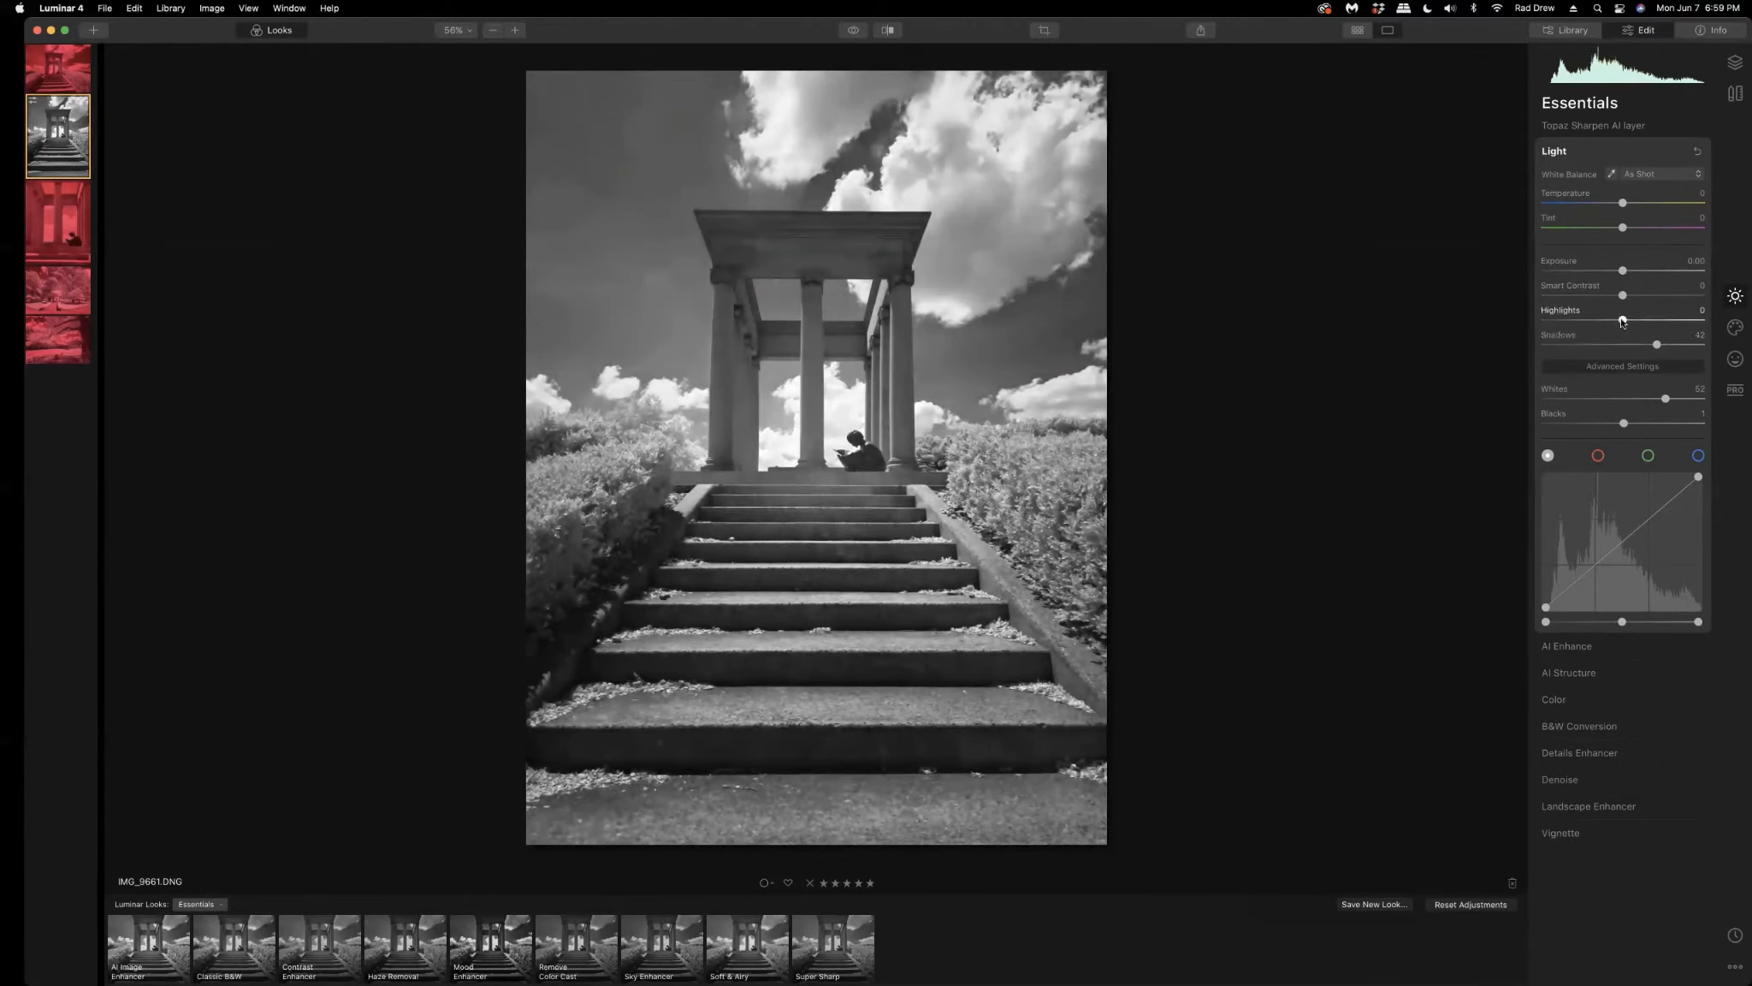
left_click_drag(1619, 322, 1608, 323)
left_click_drag(1622, 296, 1636, 299)
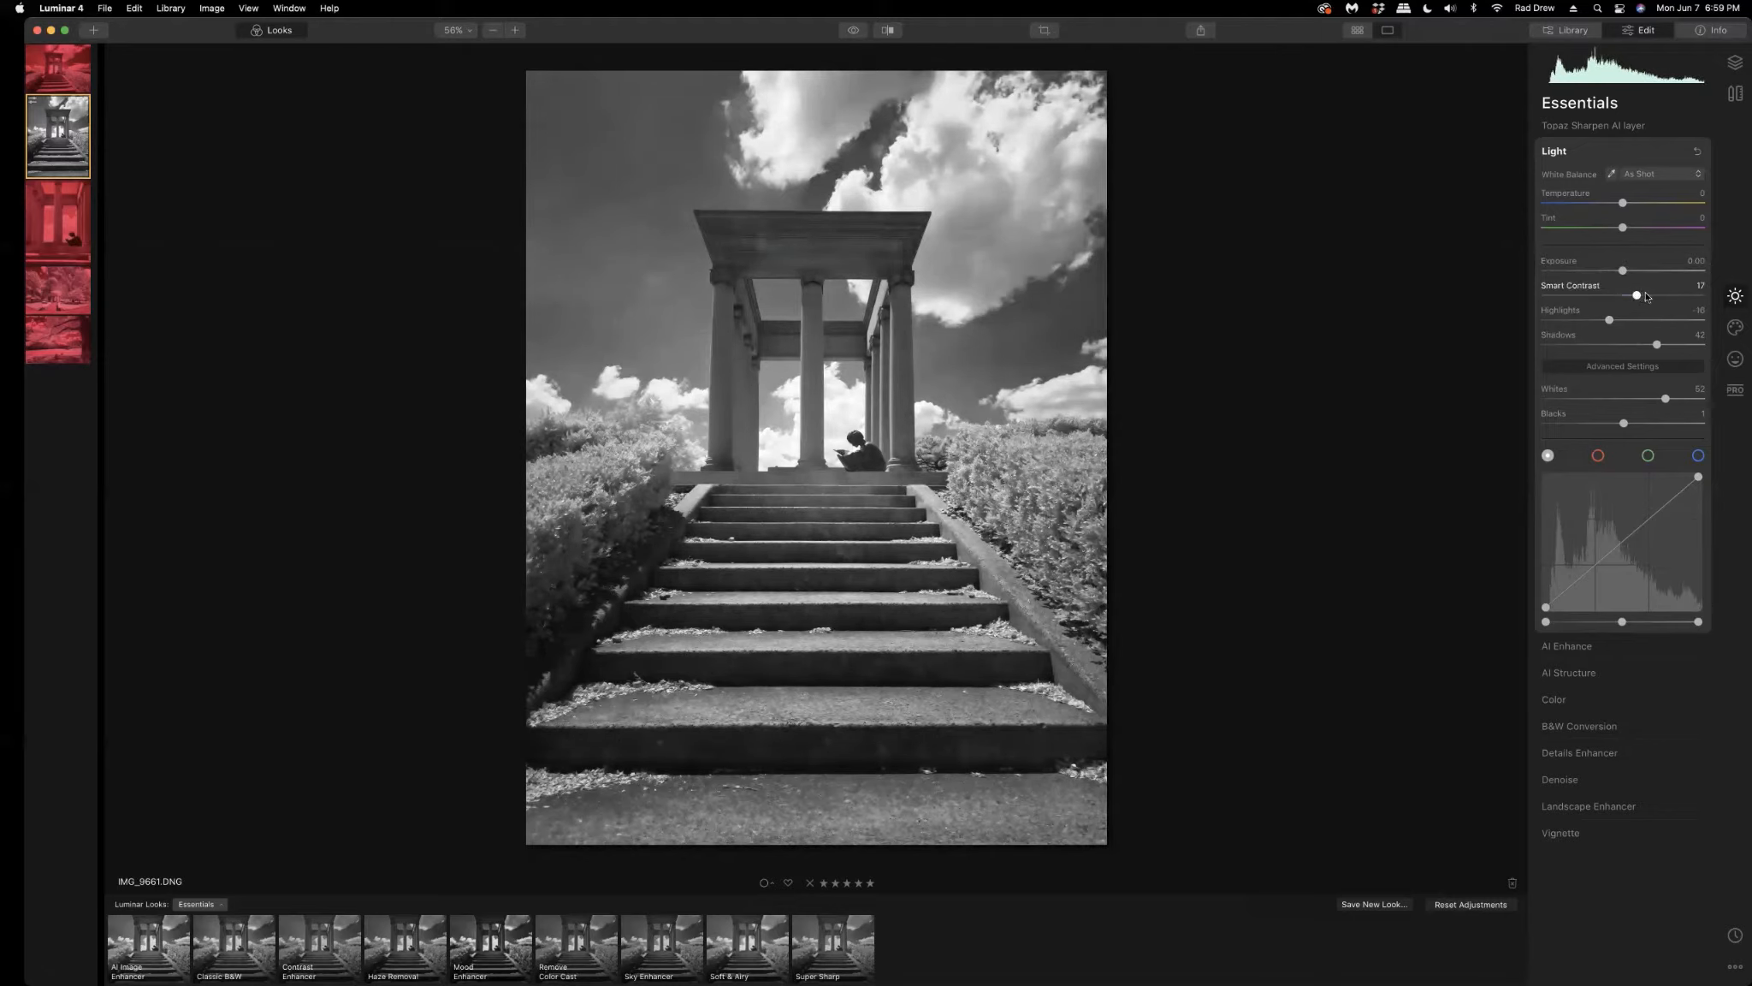
left_click(1645, 296)
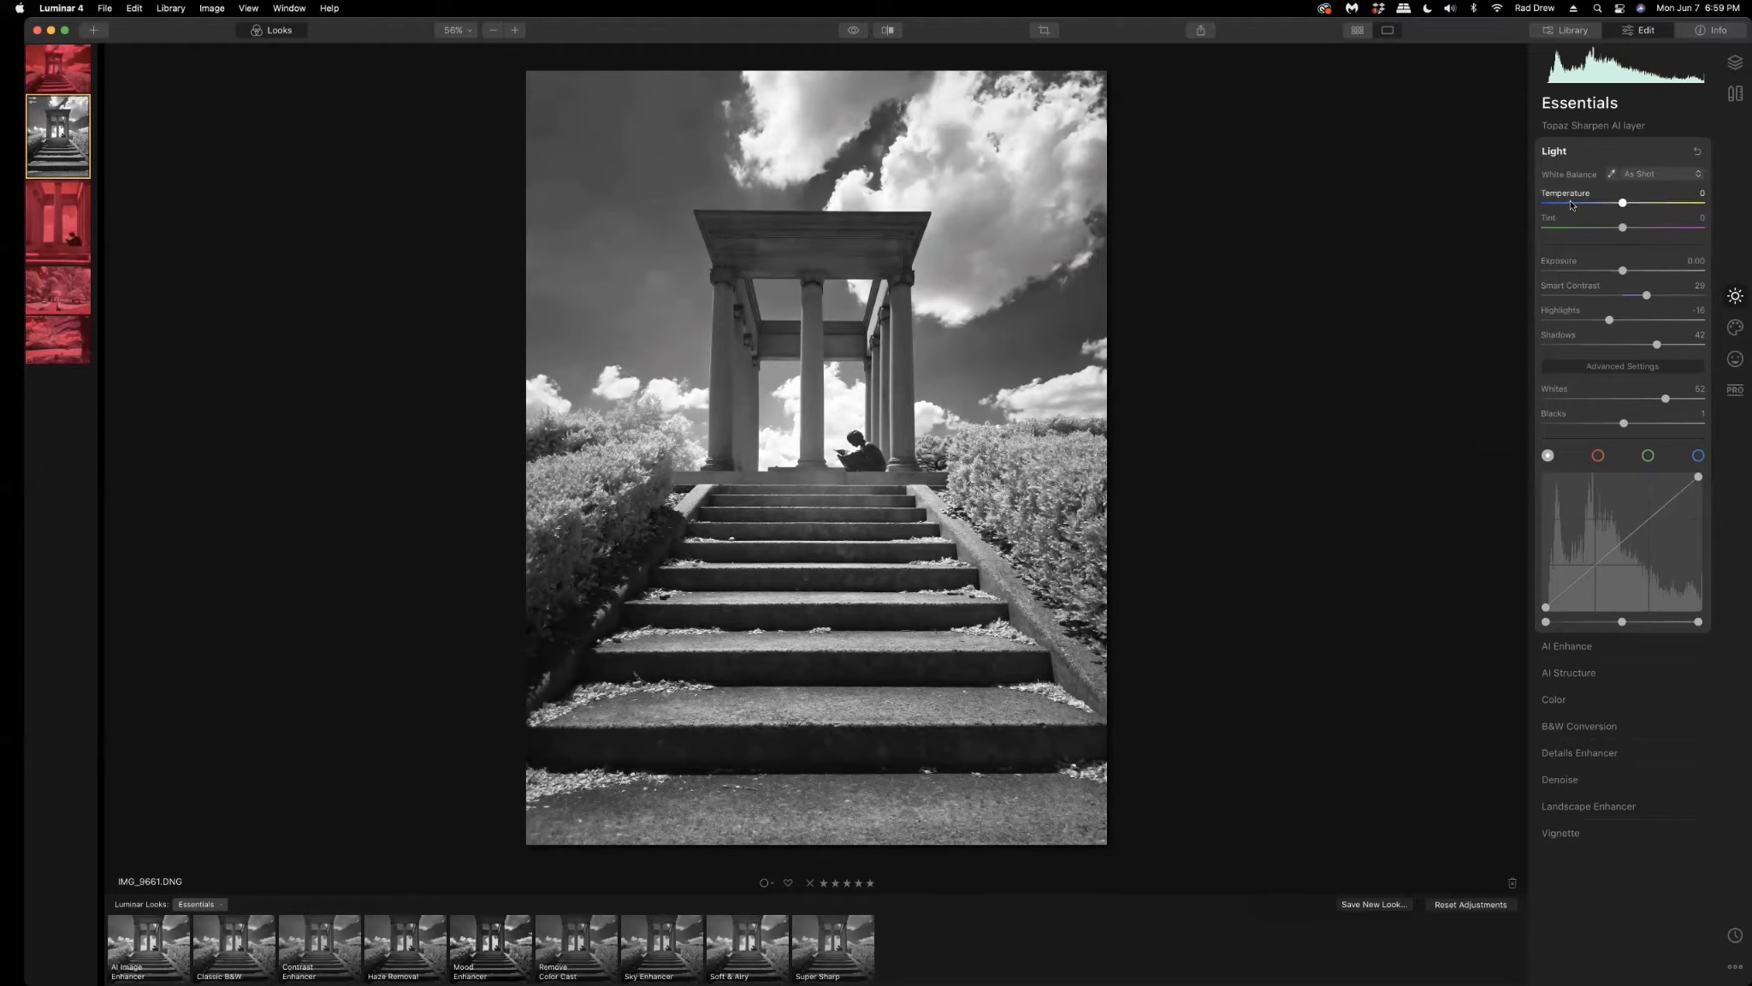
left_click(1555, 152)
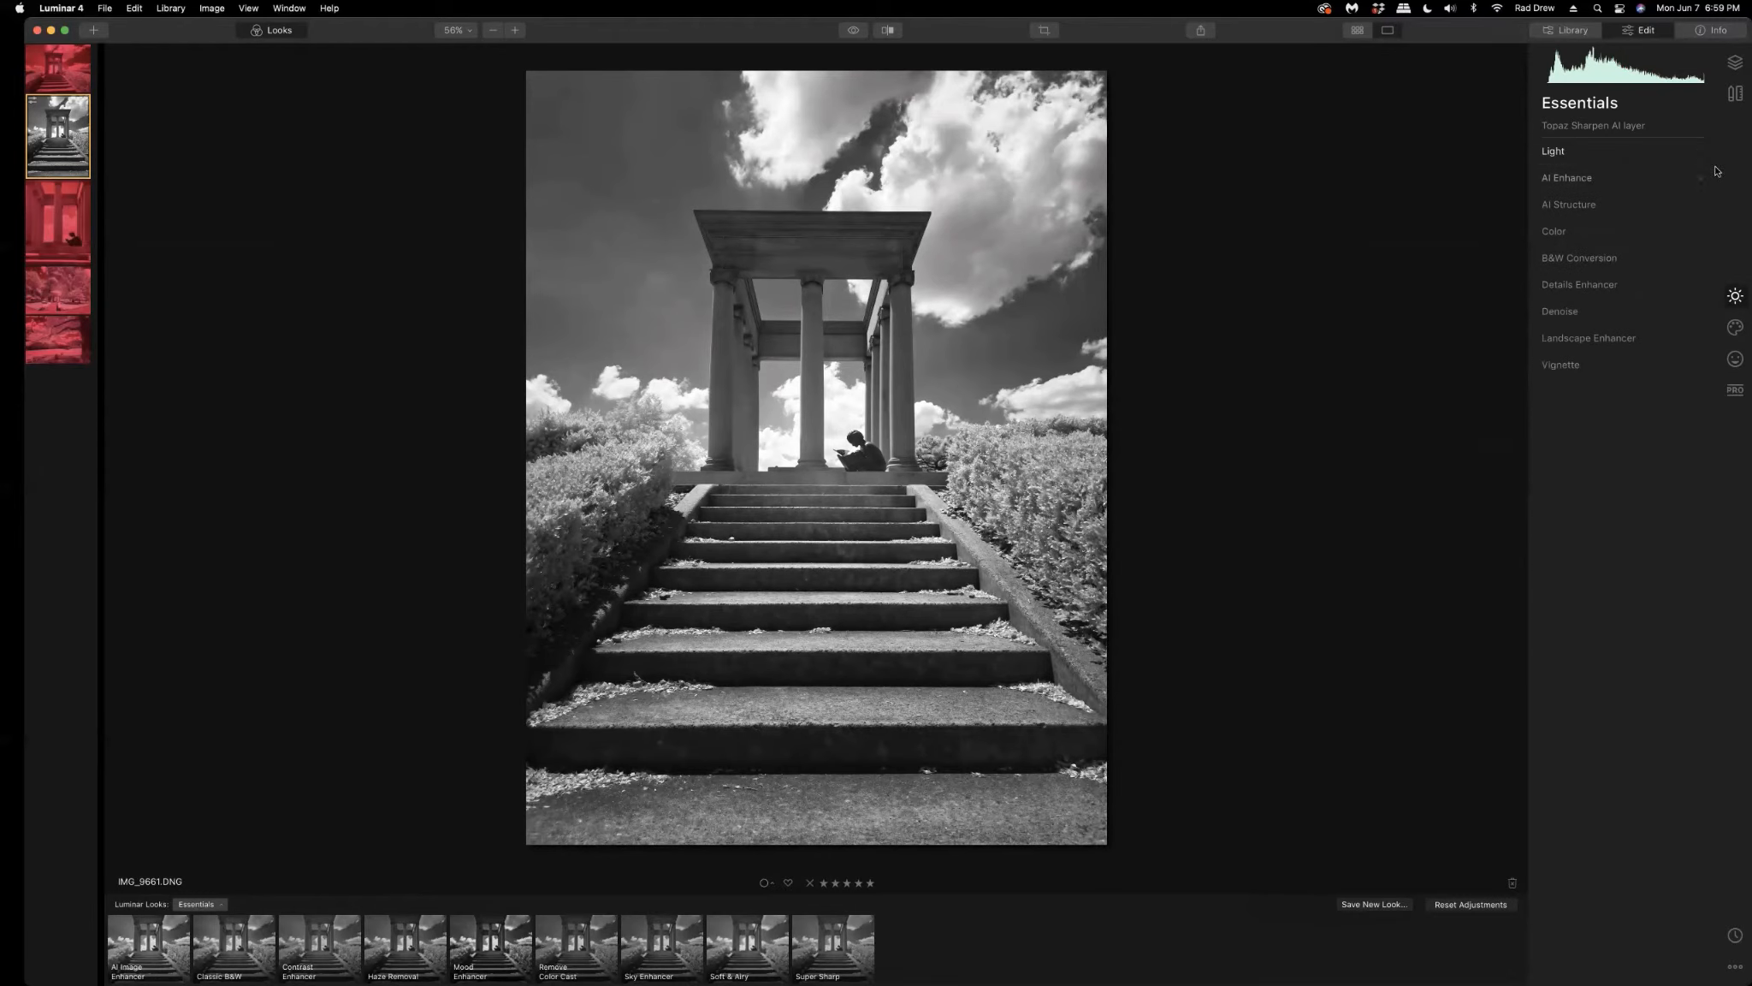
- Apply AI Enhance with AI Accent at 43 and a moderate AI Sky Enhancer amount, trying the sky effect at 100 and 0
left_click(1571, 178)
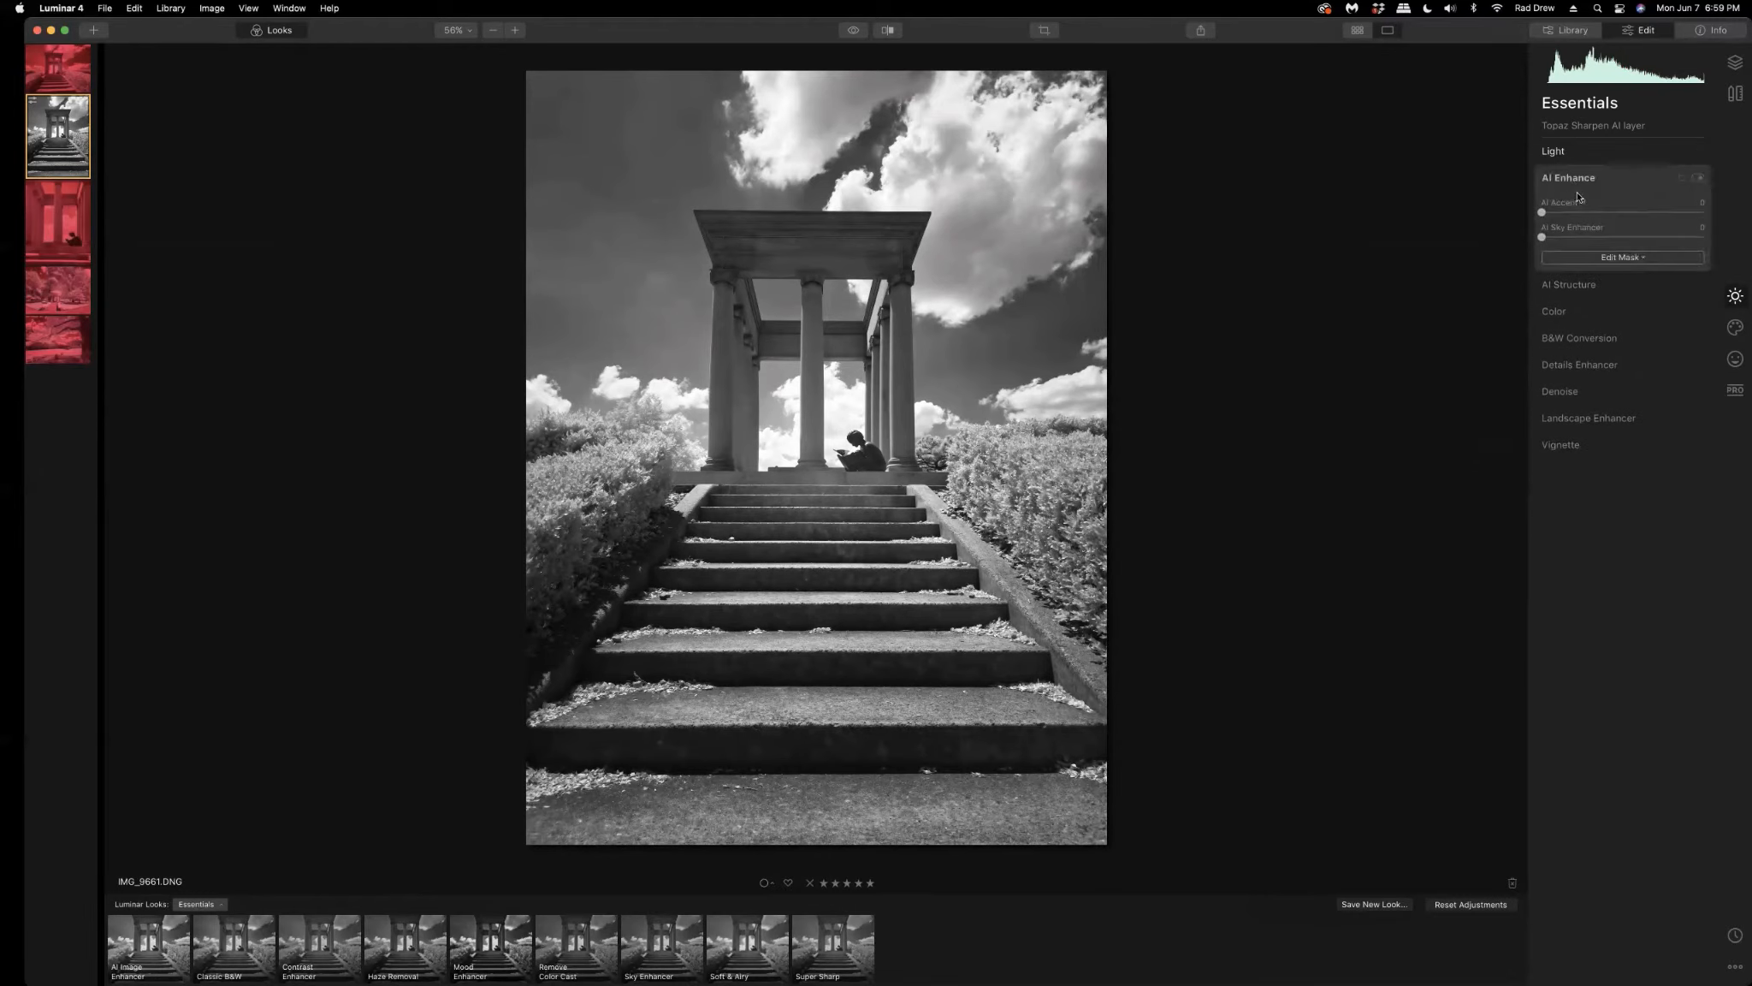
left_click_drag(1541, 212, 1612, 234)
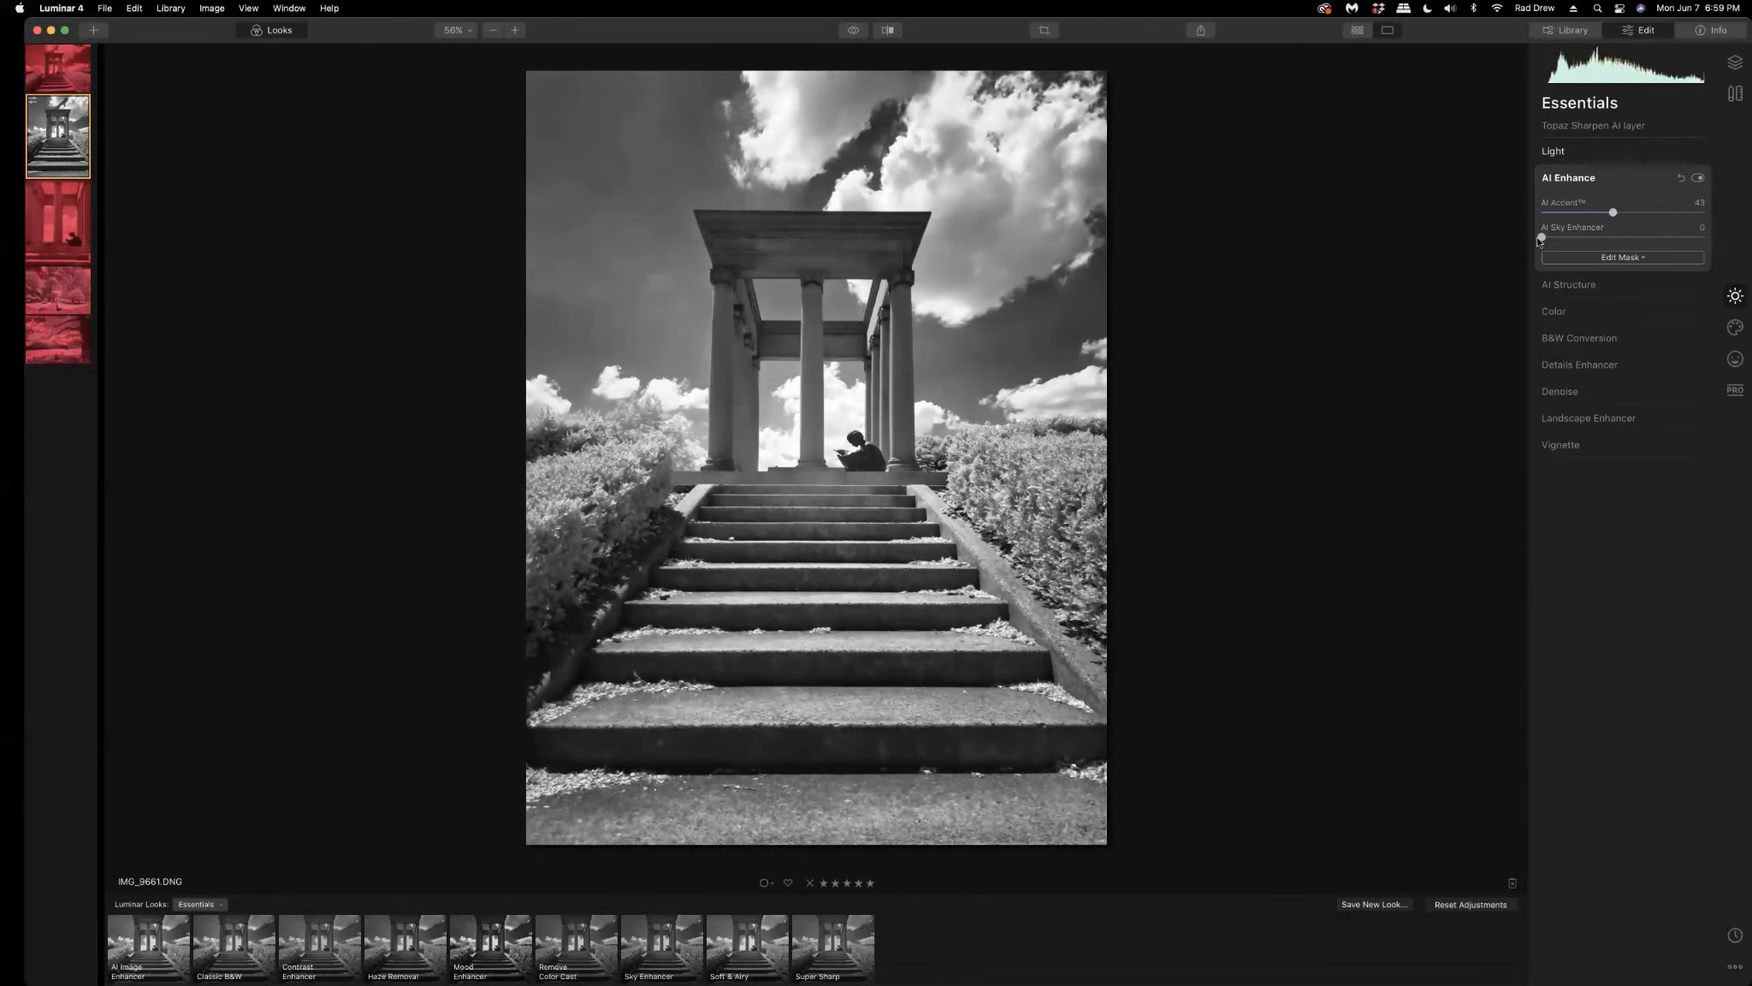
left_click_drag(1543, 237, 1705, 237)
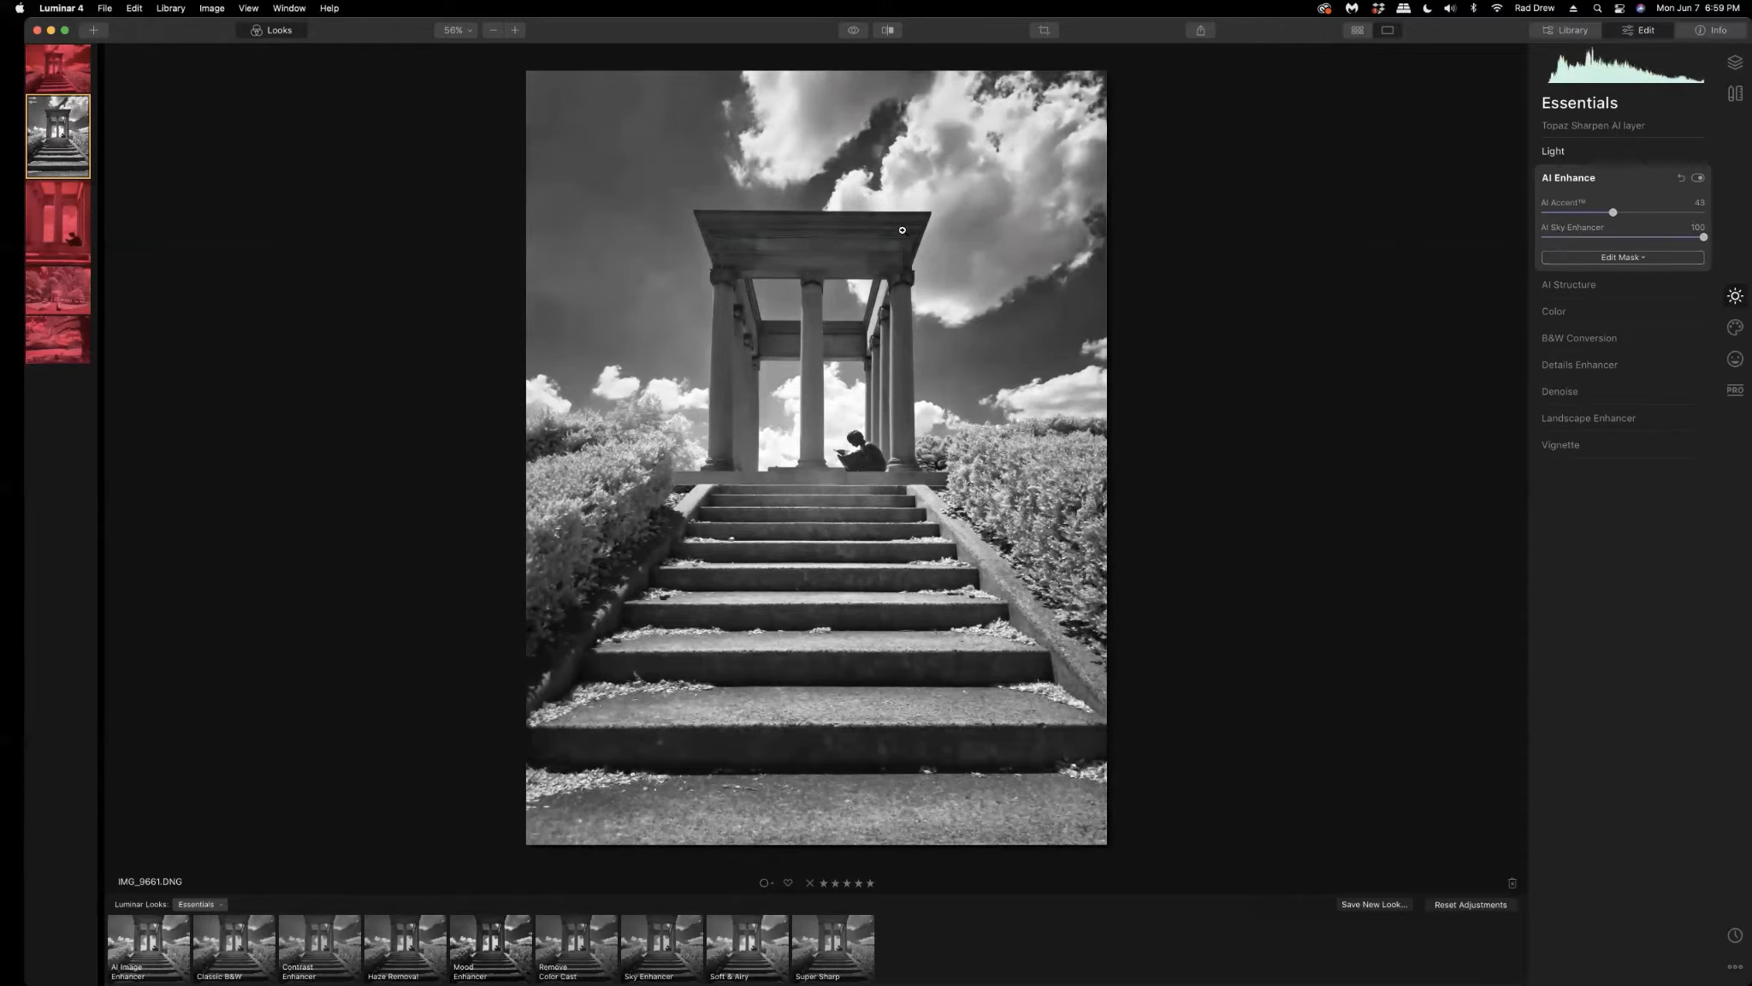
left_click(1159, 269)
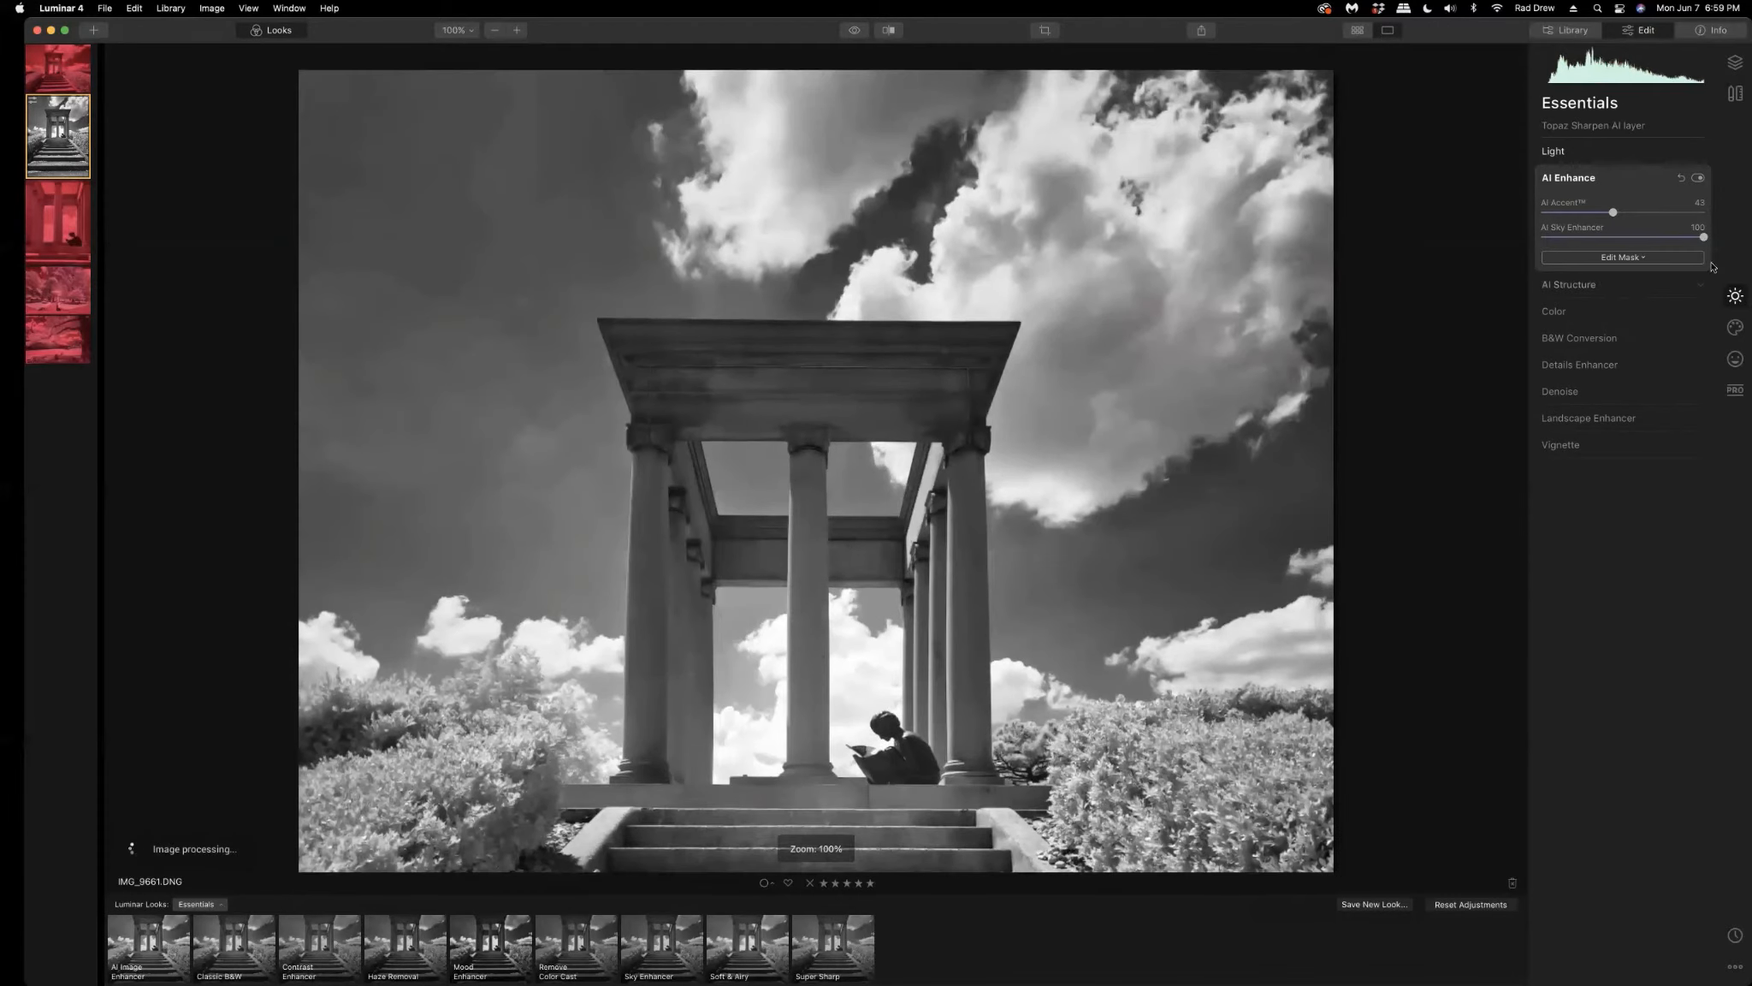
left_click_drag(1703, 237, 1541, 240)
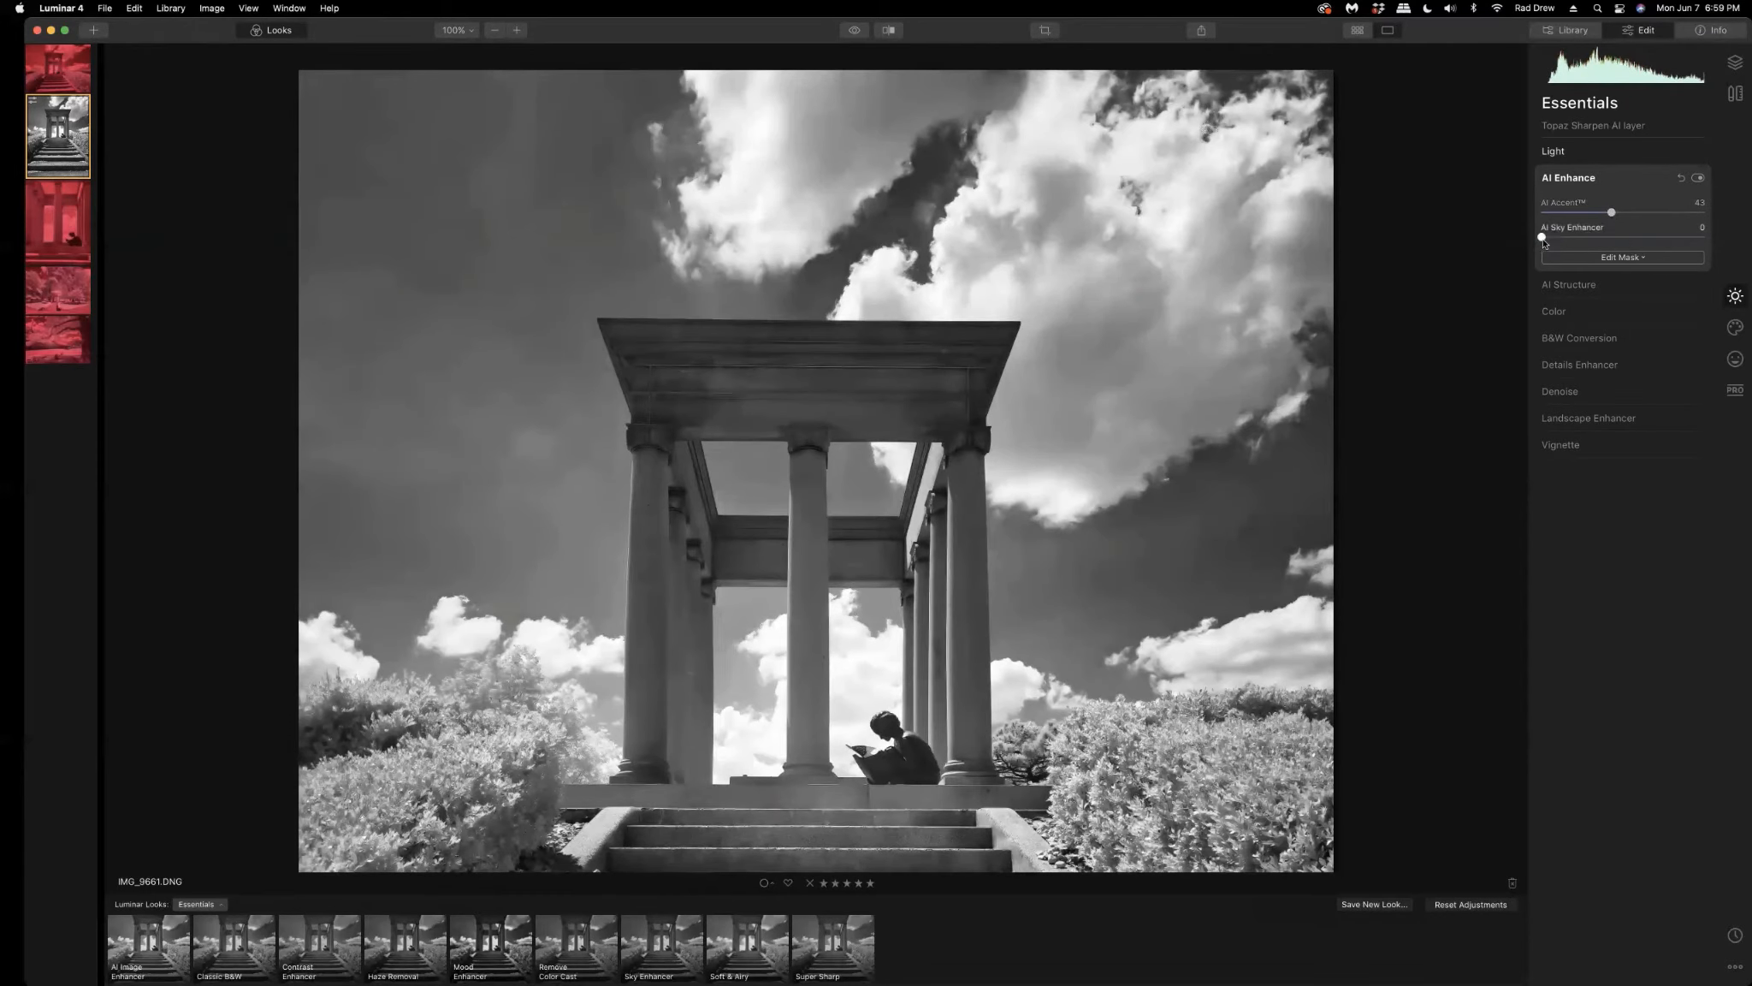
left_click_drag(1542, 239, 1590, 247)
left_click(1550, 178)
scroll(1107, 420, "down", 2)
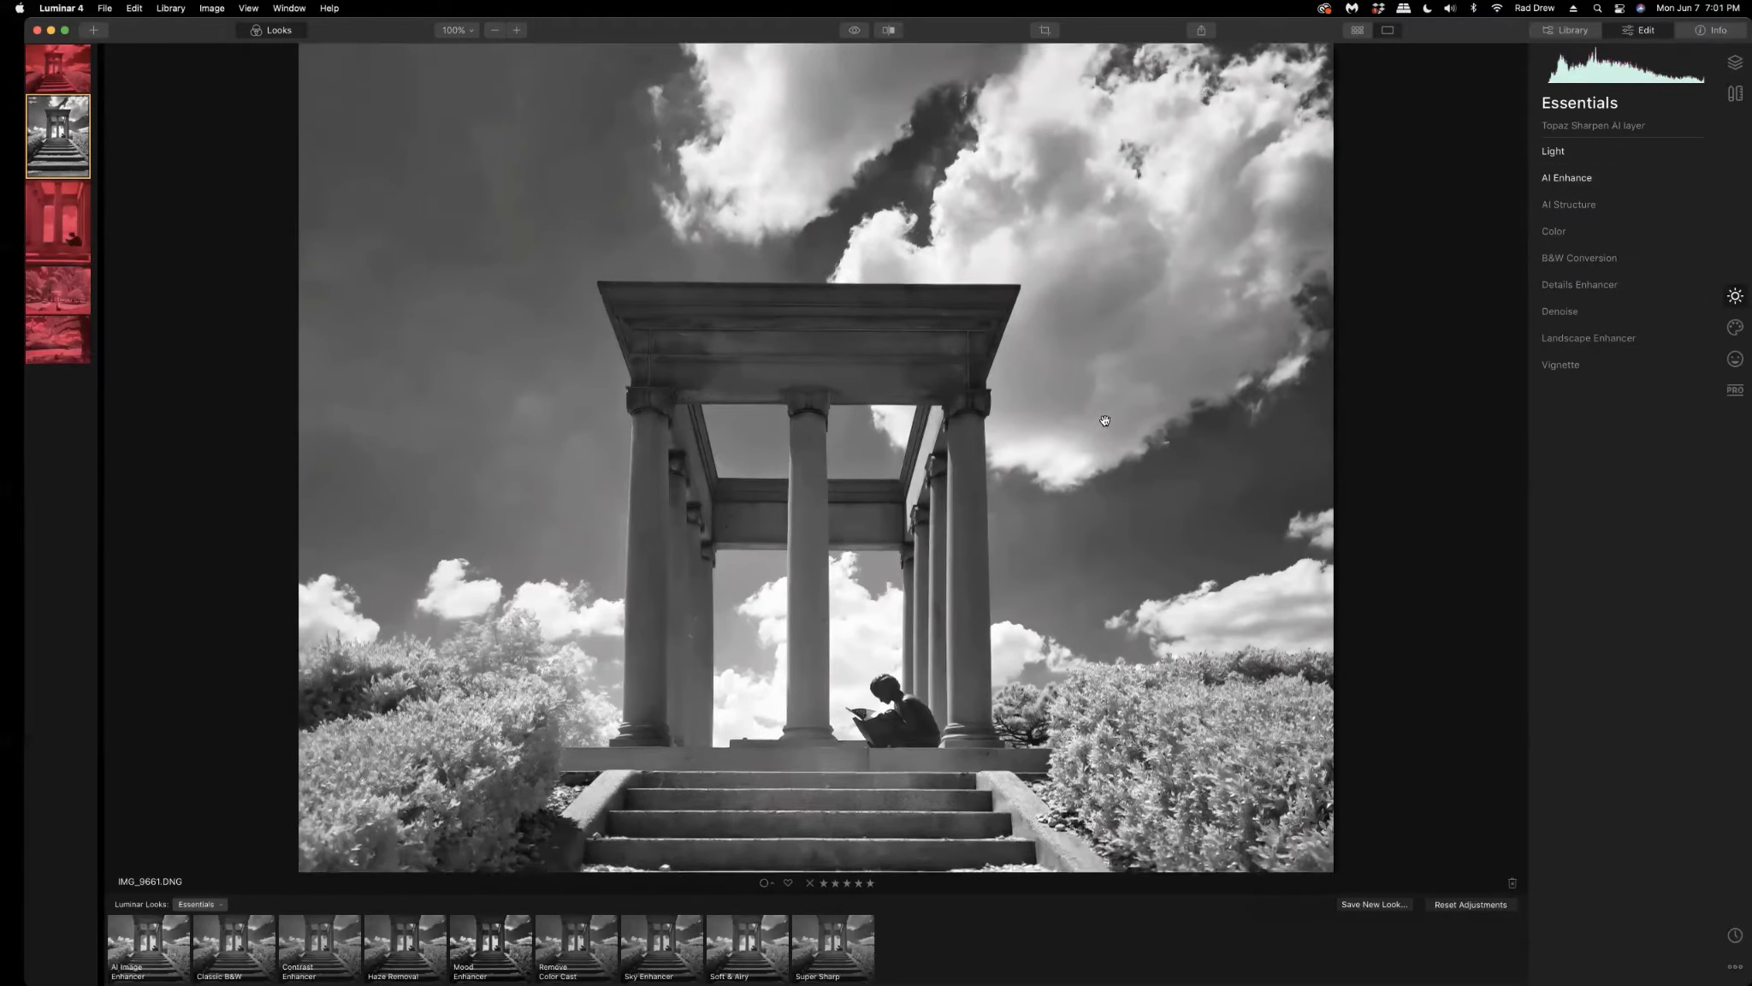
double_click(1095, 428)
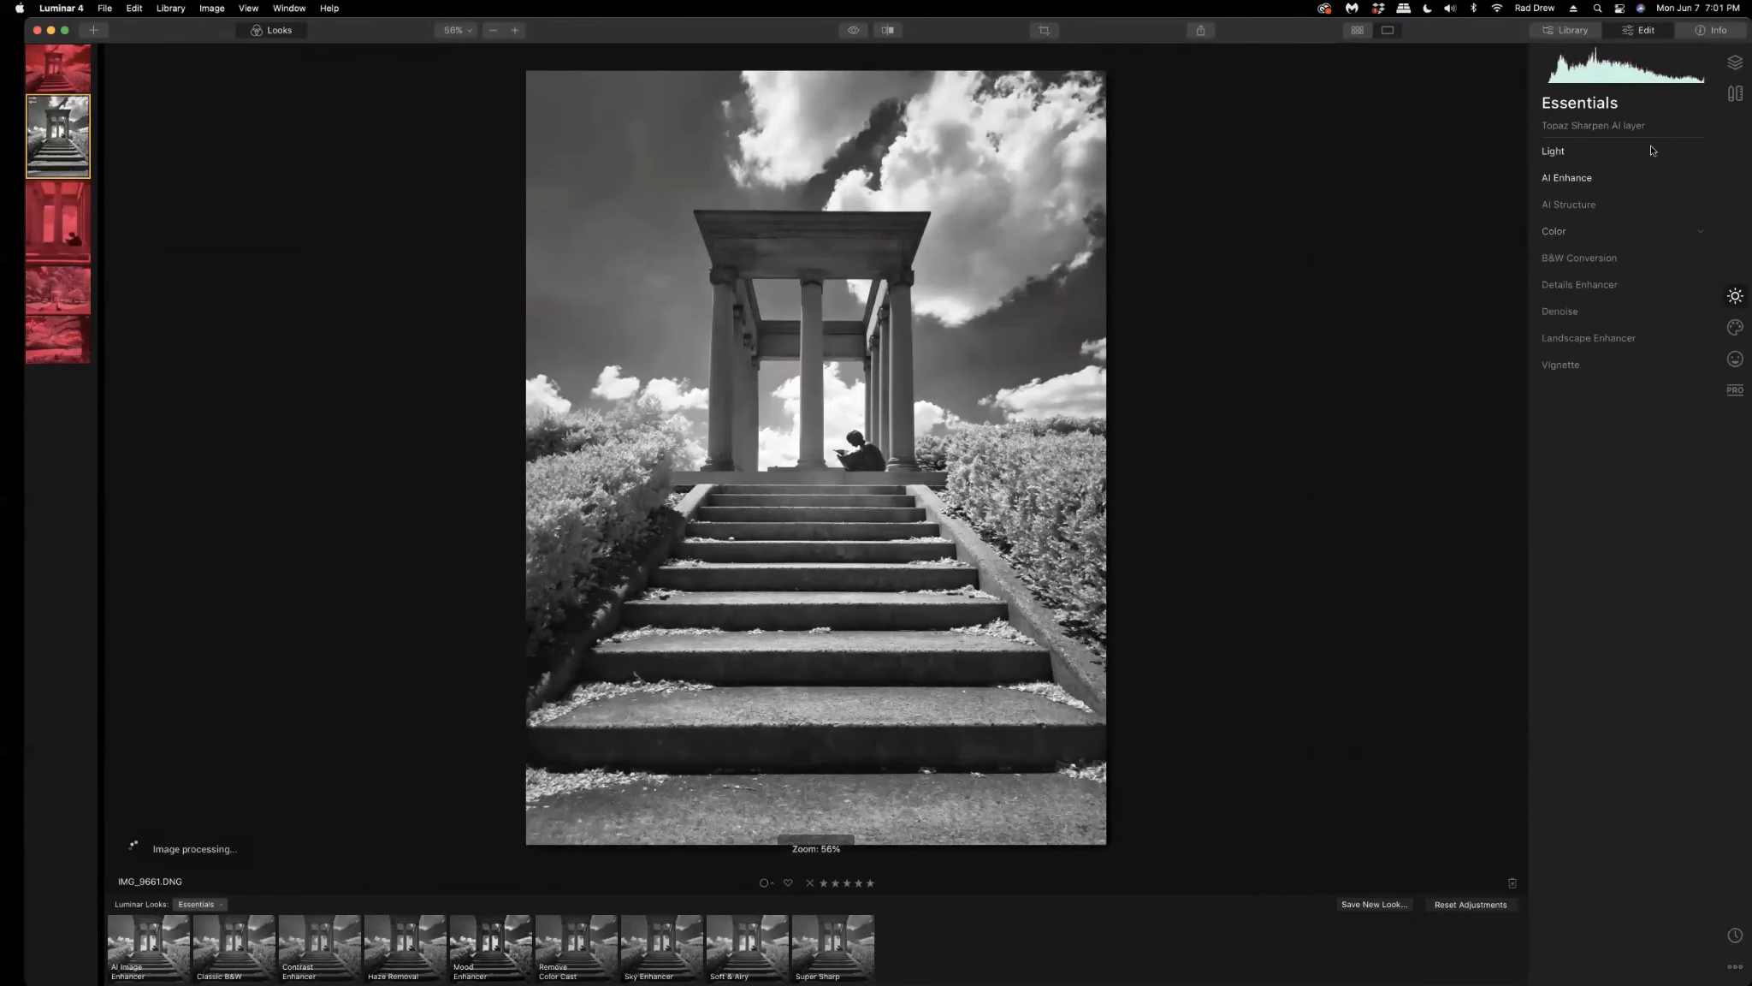
- Set the AI Structure amount to 43 and compare the photo with the adjustment off and on
left_click(1570, 207)
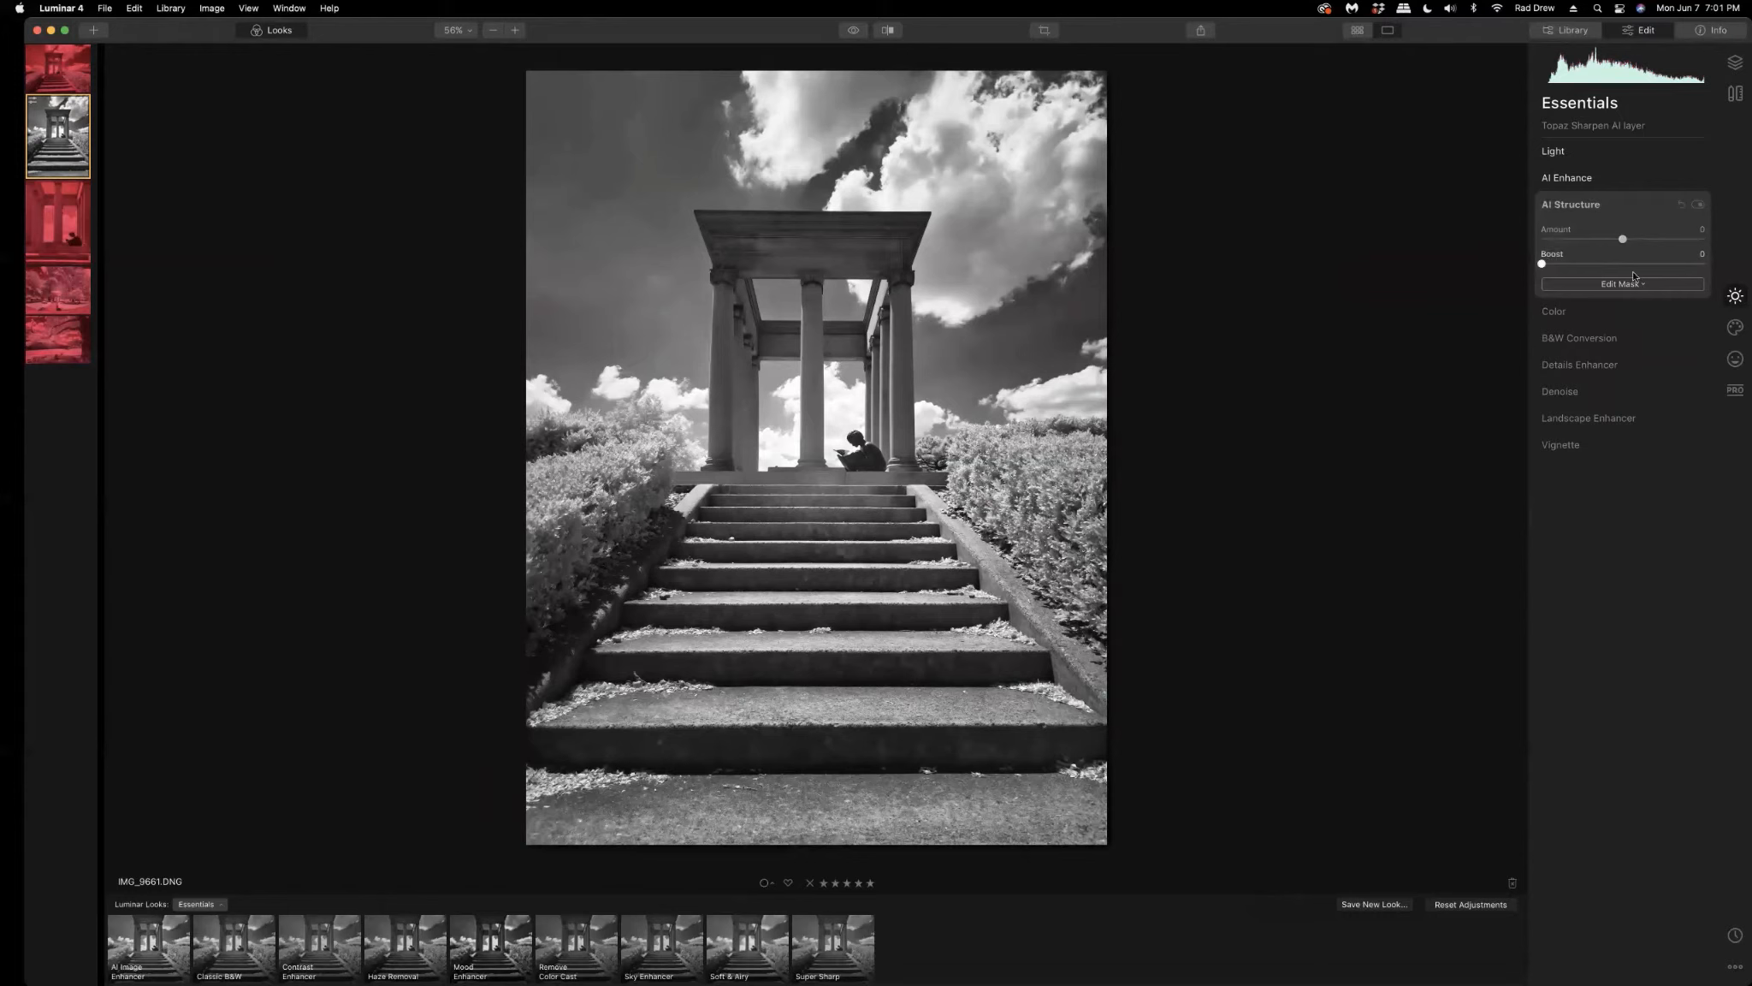
left_click_drag(1623, 239, 1689, 239)
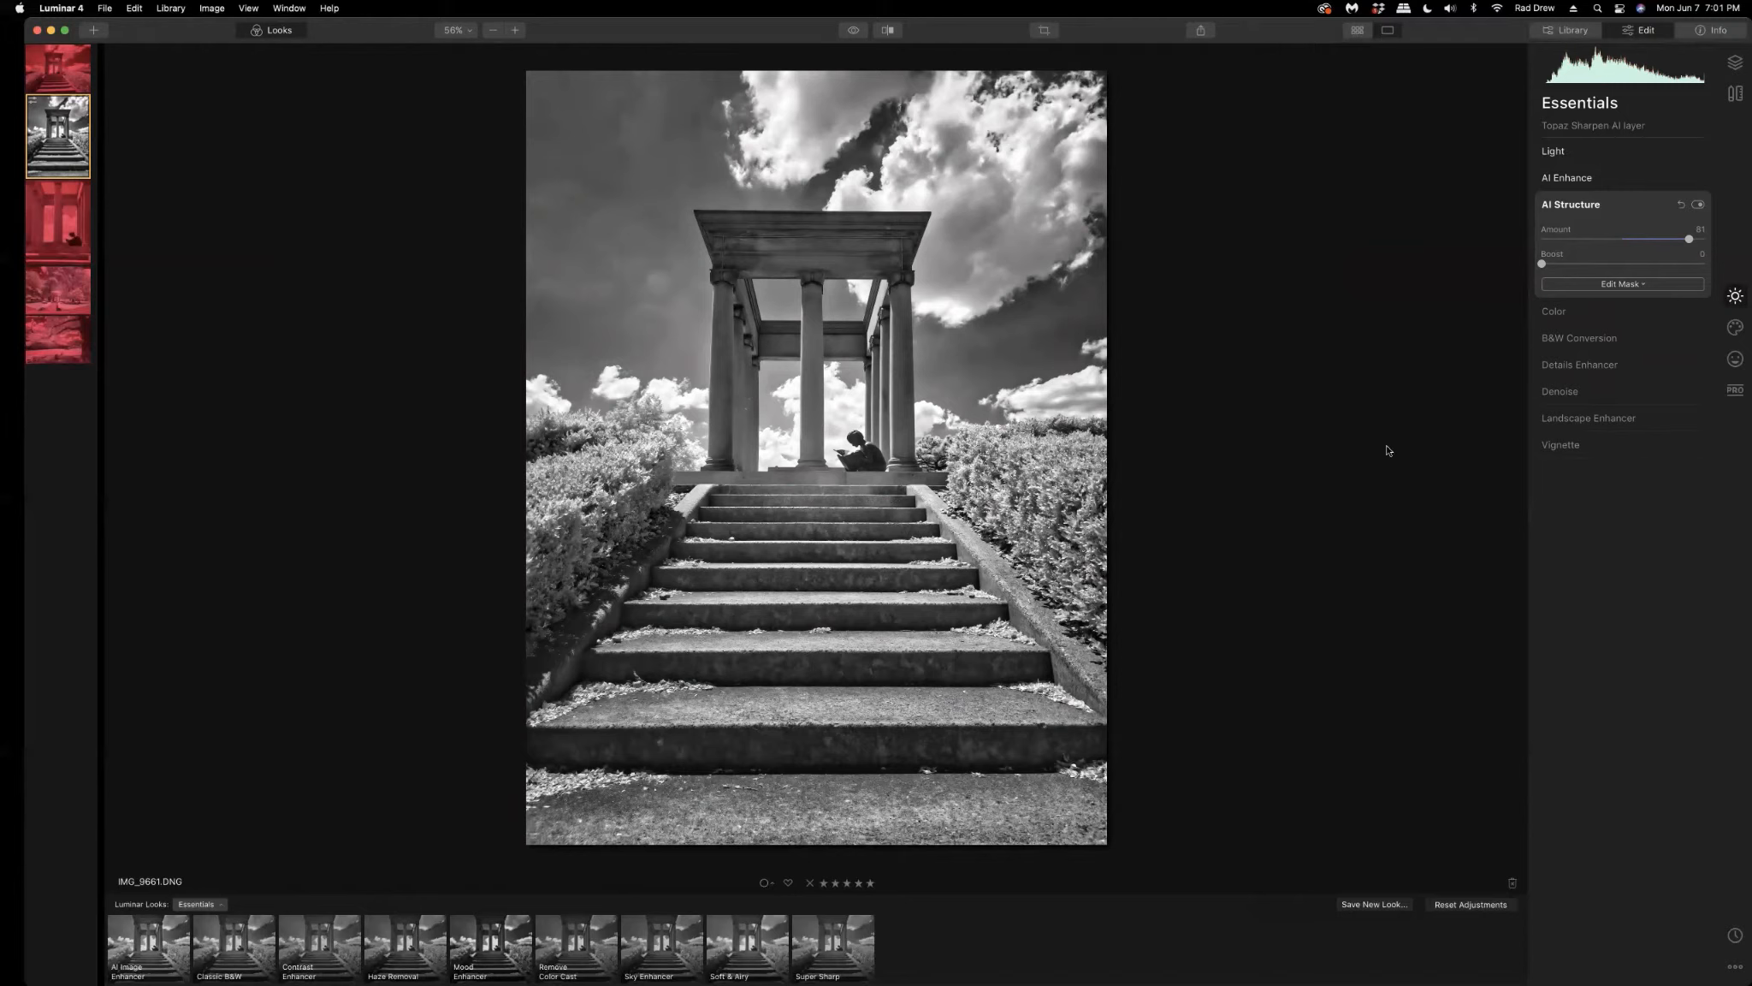
left_click_drag(1689, 240, 1657, 241)
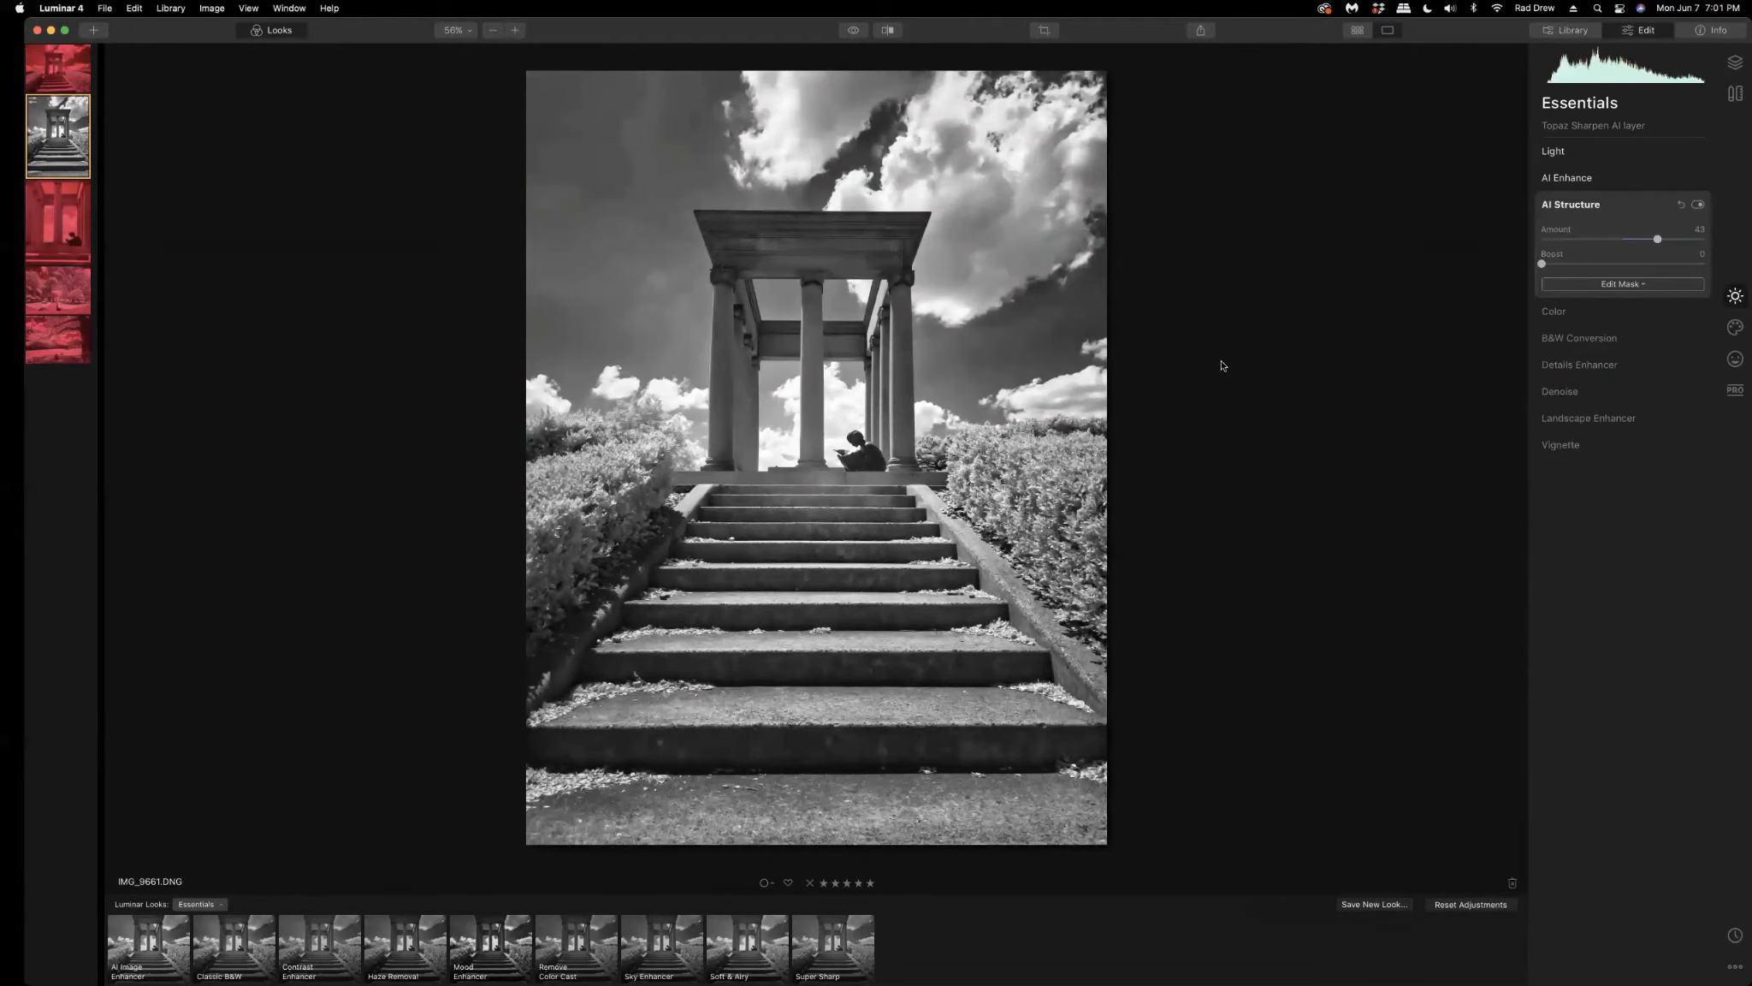
left_click(885, 313)
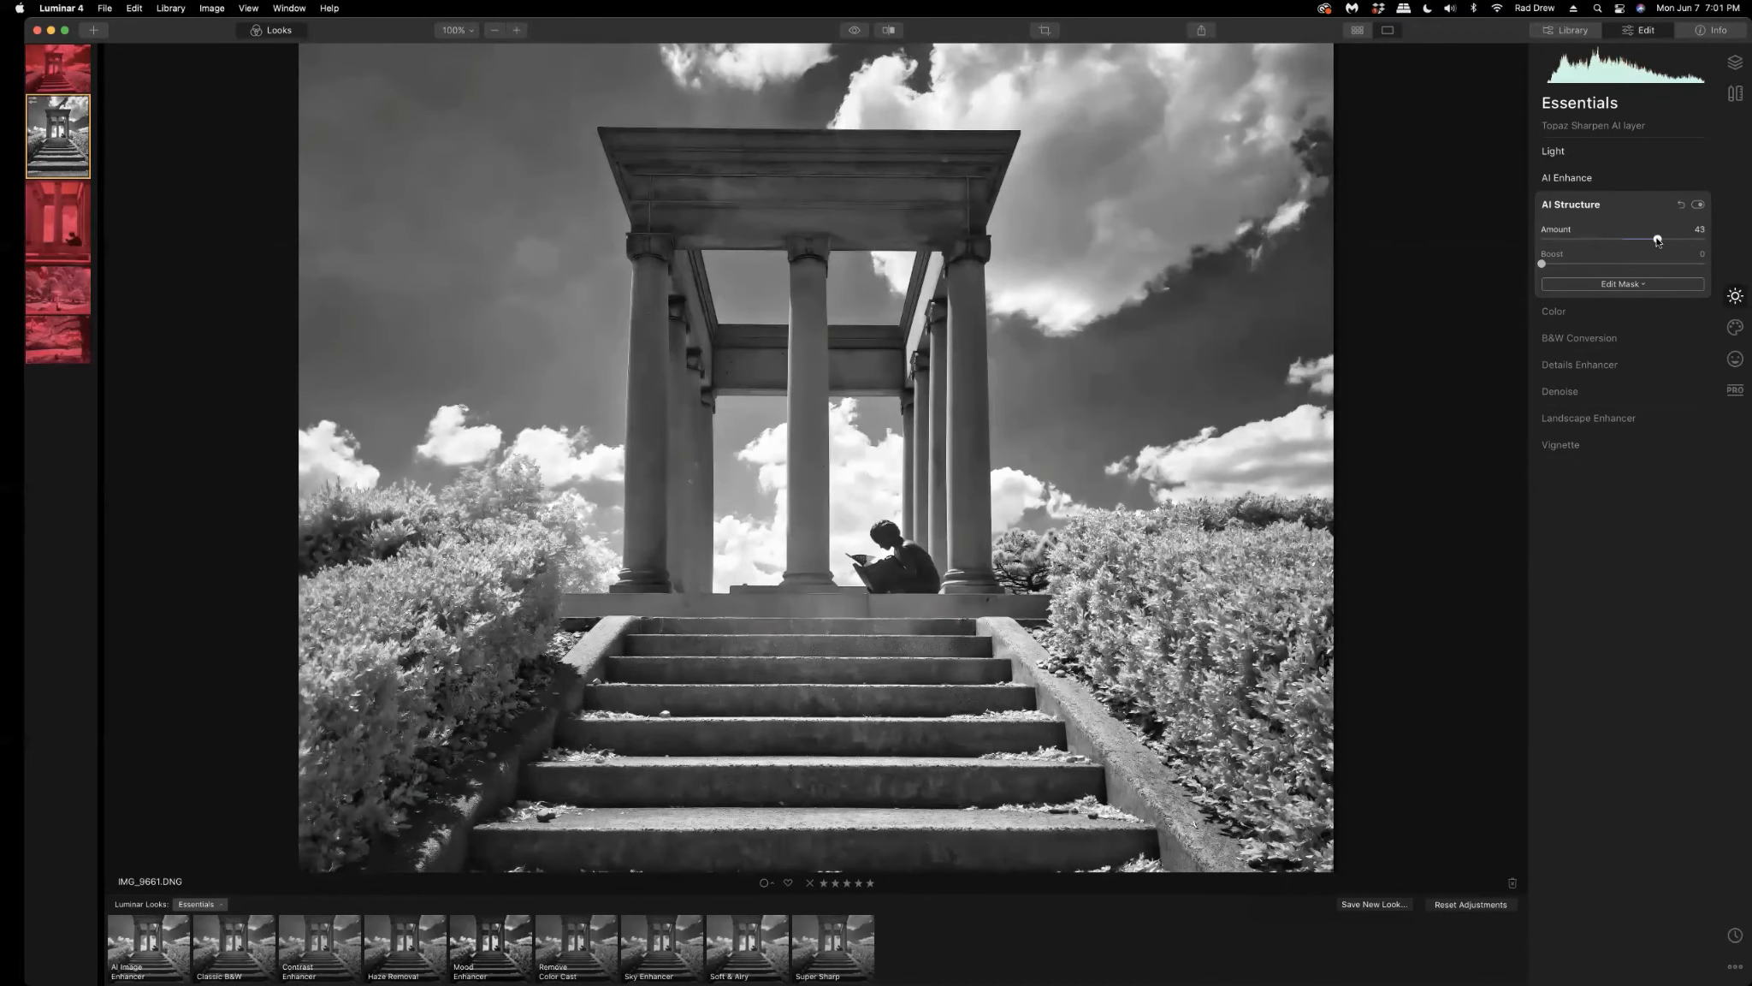
left_click(1697, 205)
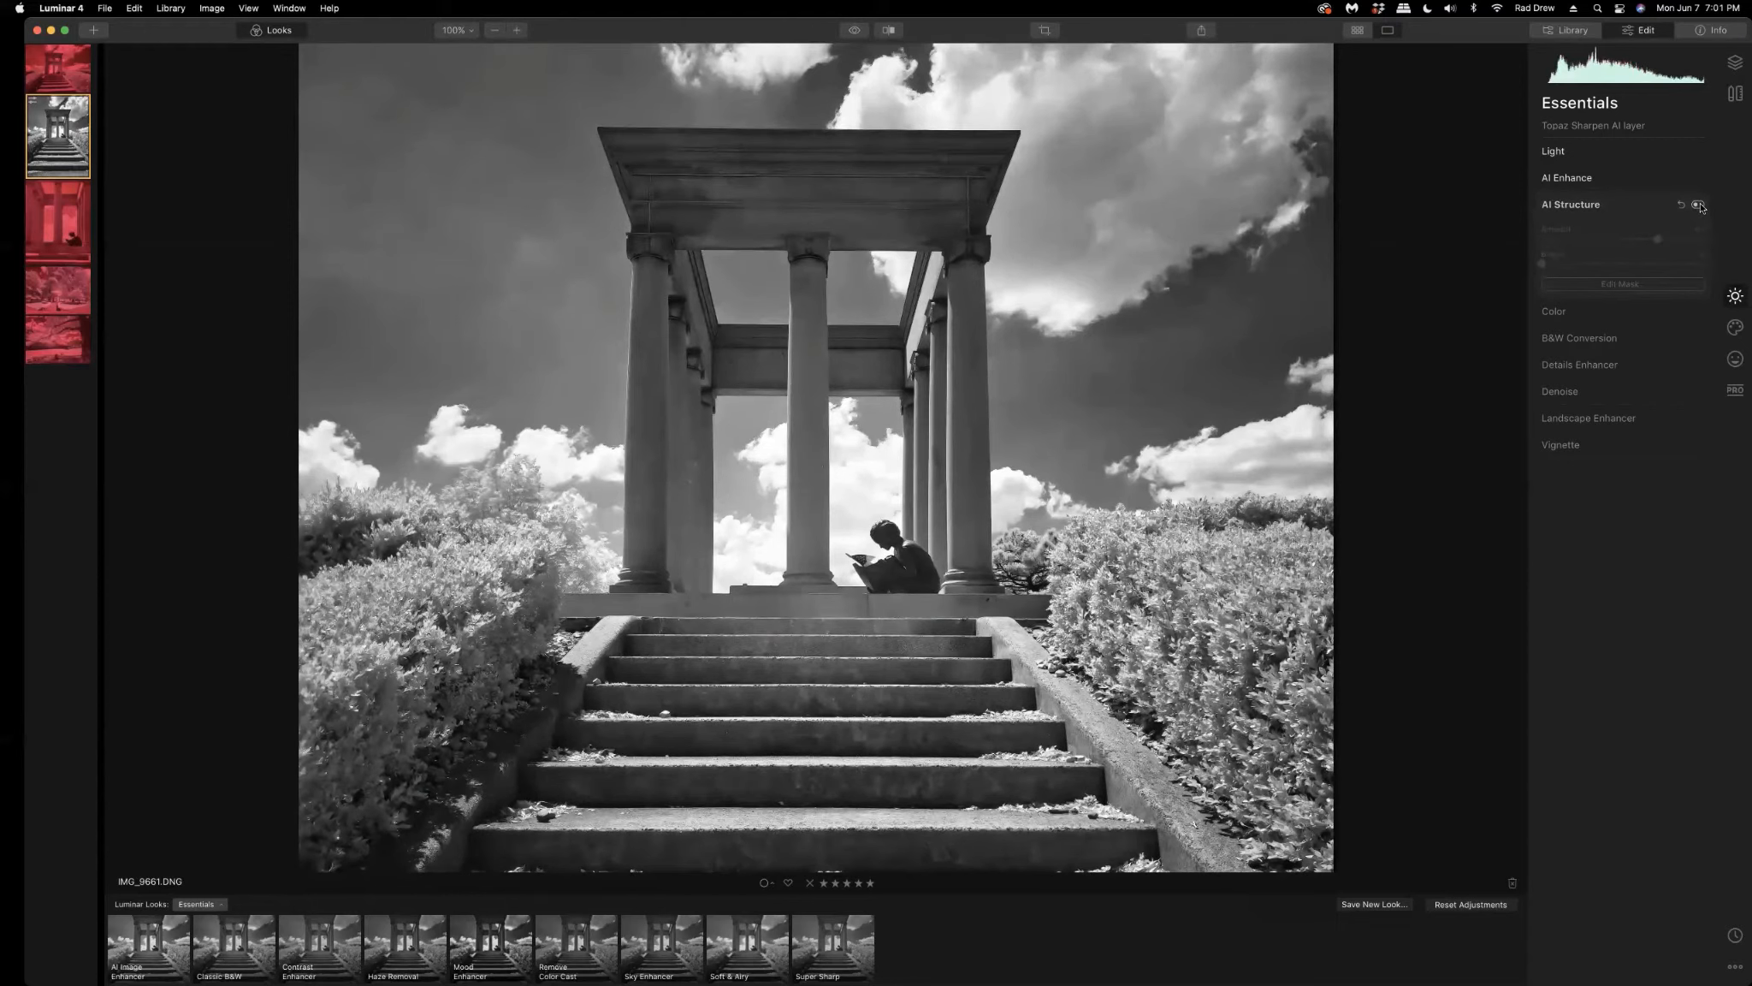
left_click(1698, 205)
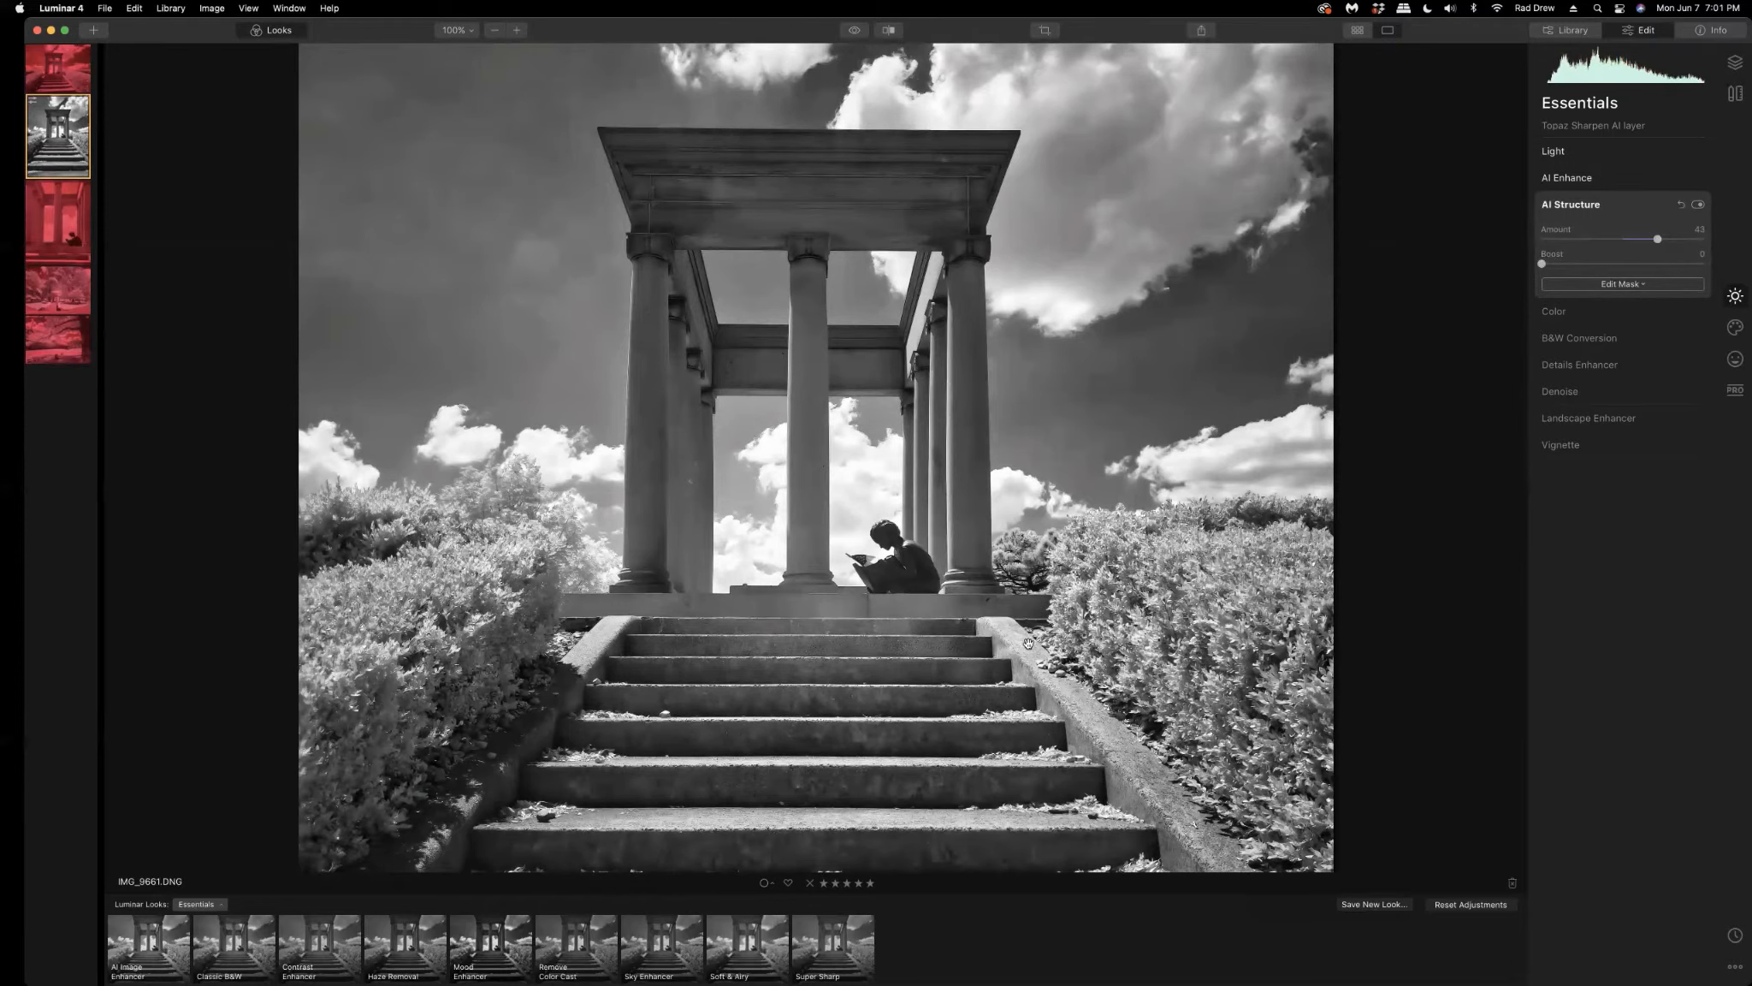
left_click(1041, 279)
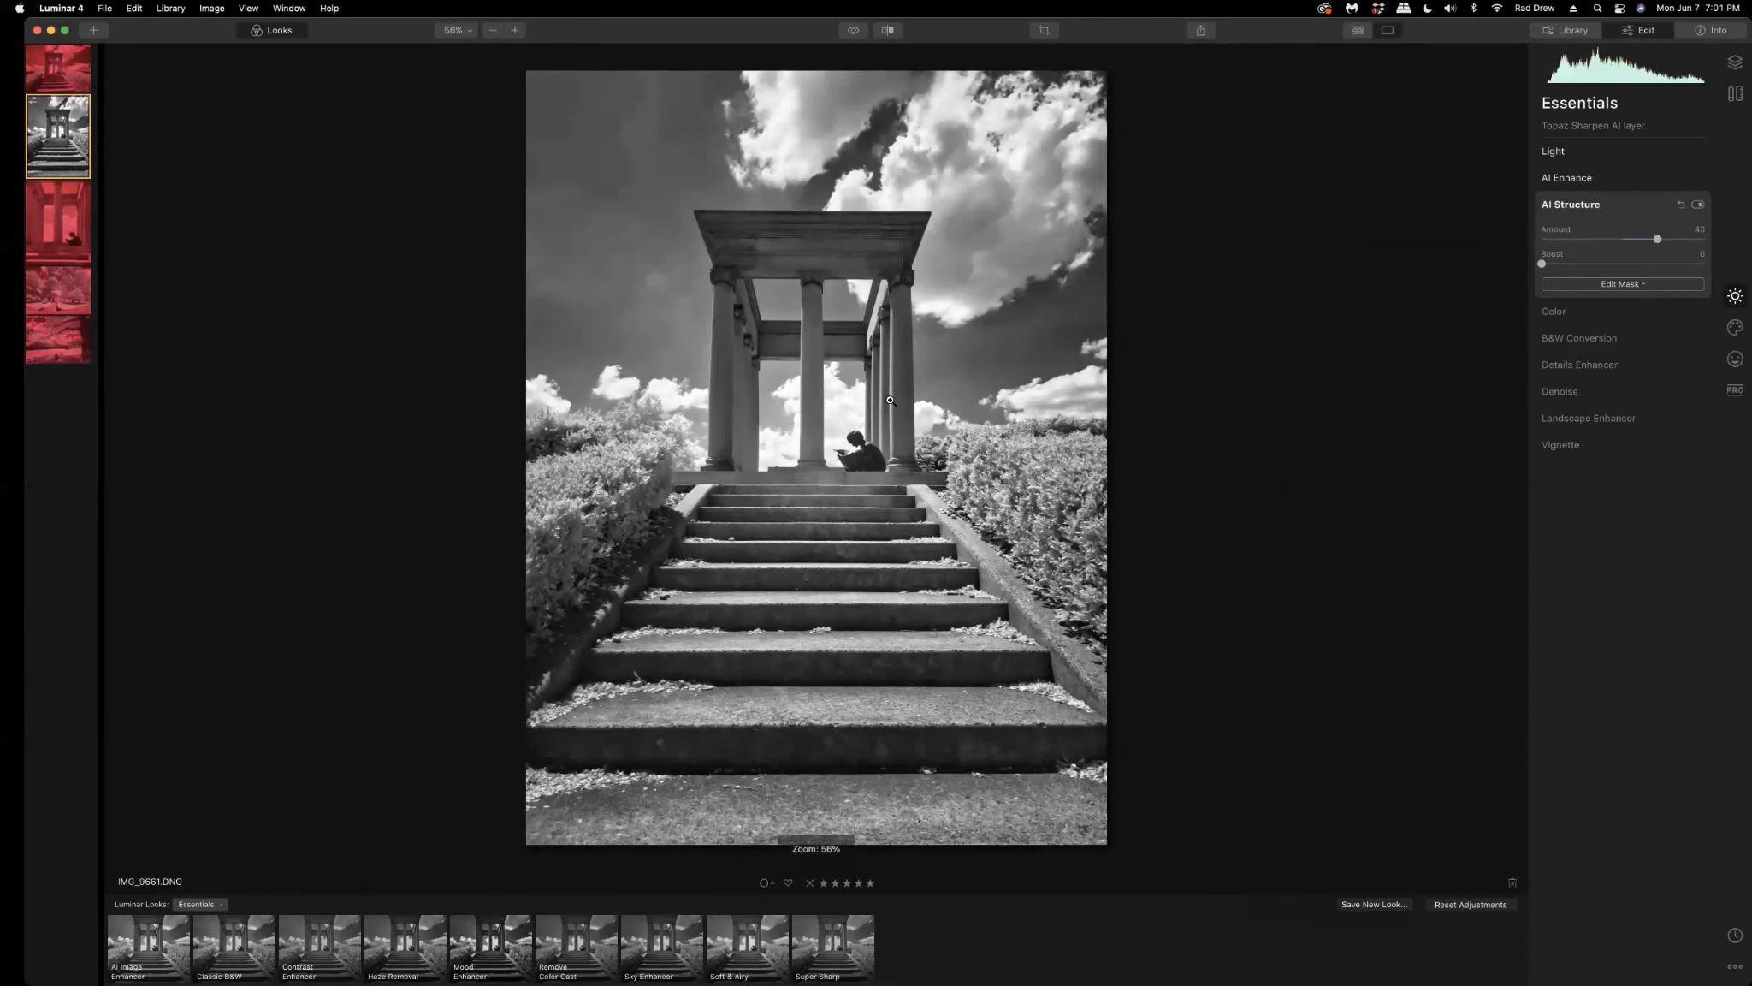
- Start a brush mask for AI Structure and paint it over the hedges and steps with an enlarged brush
left_click(1625, 287)
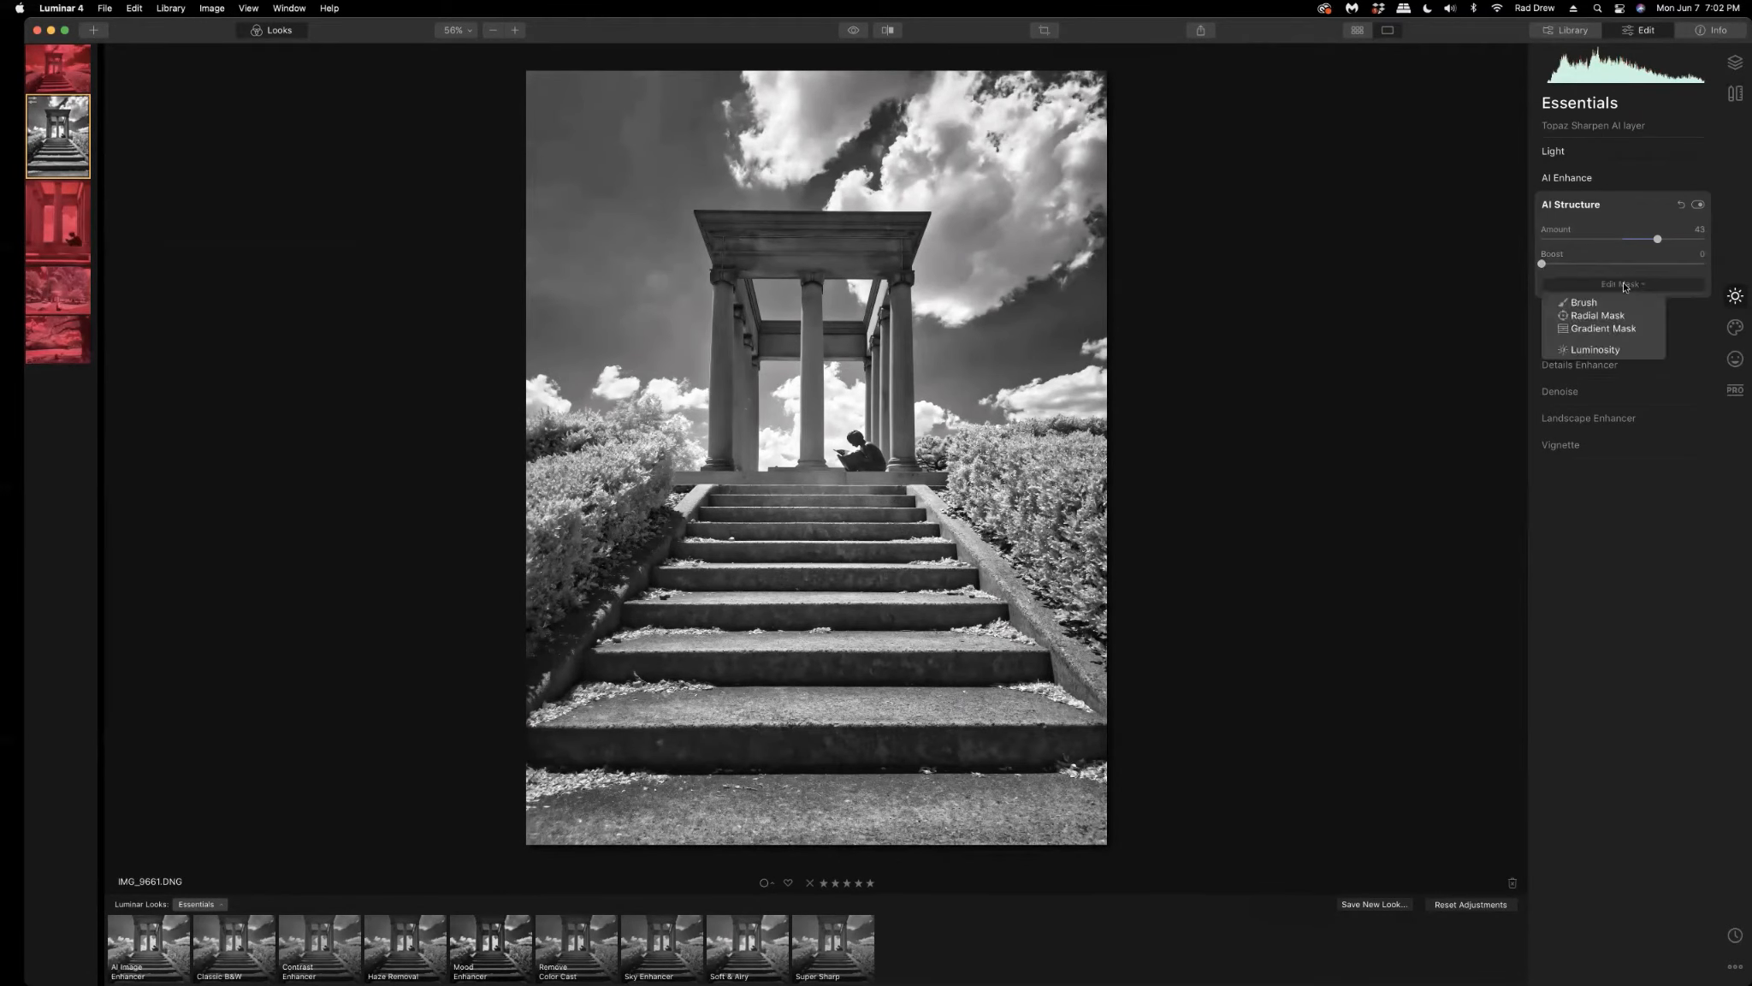
left_click(1585, 305)
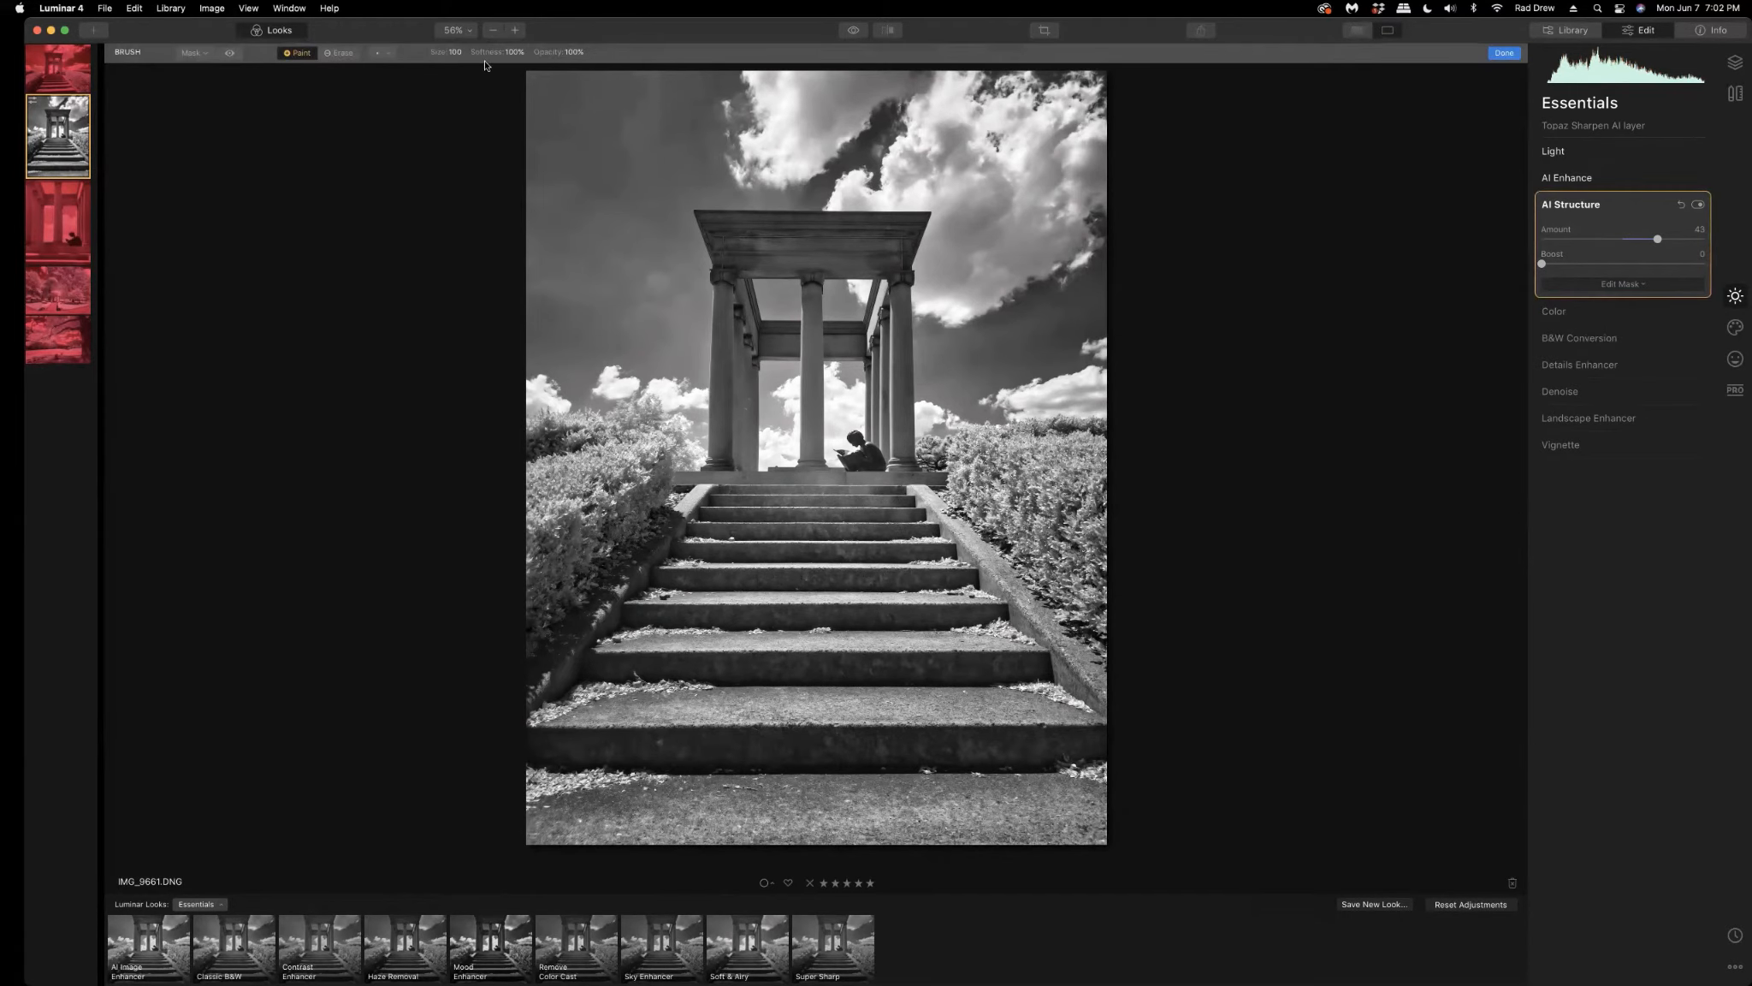
left_click(454, 55)
left_click_drag(458, 72, 469, 72)
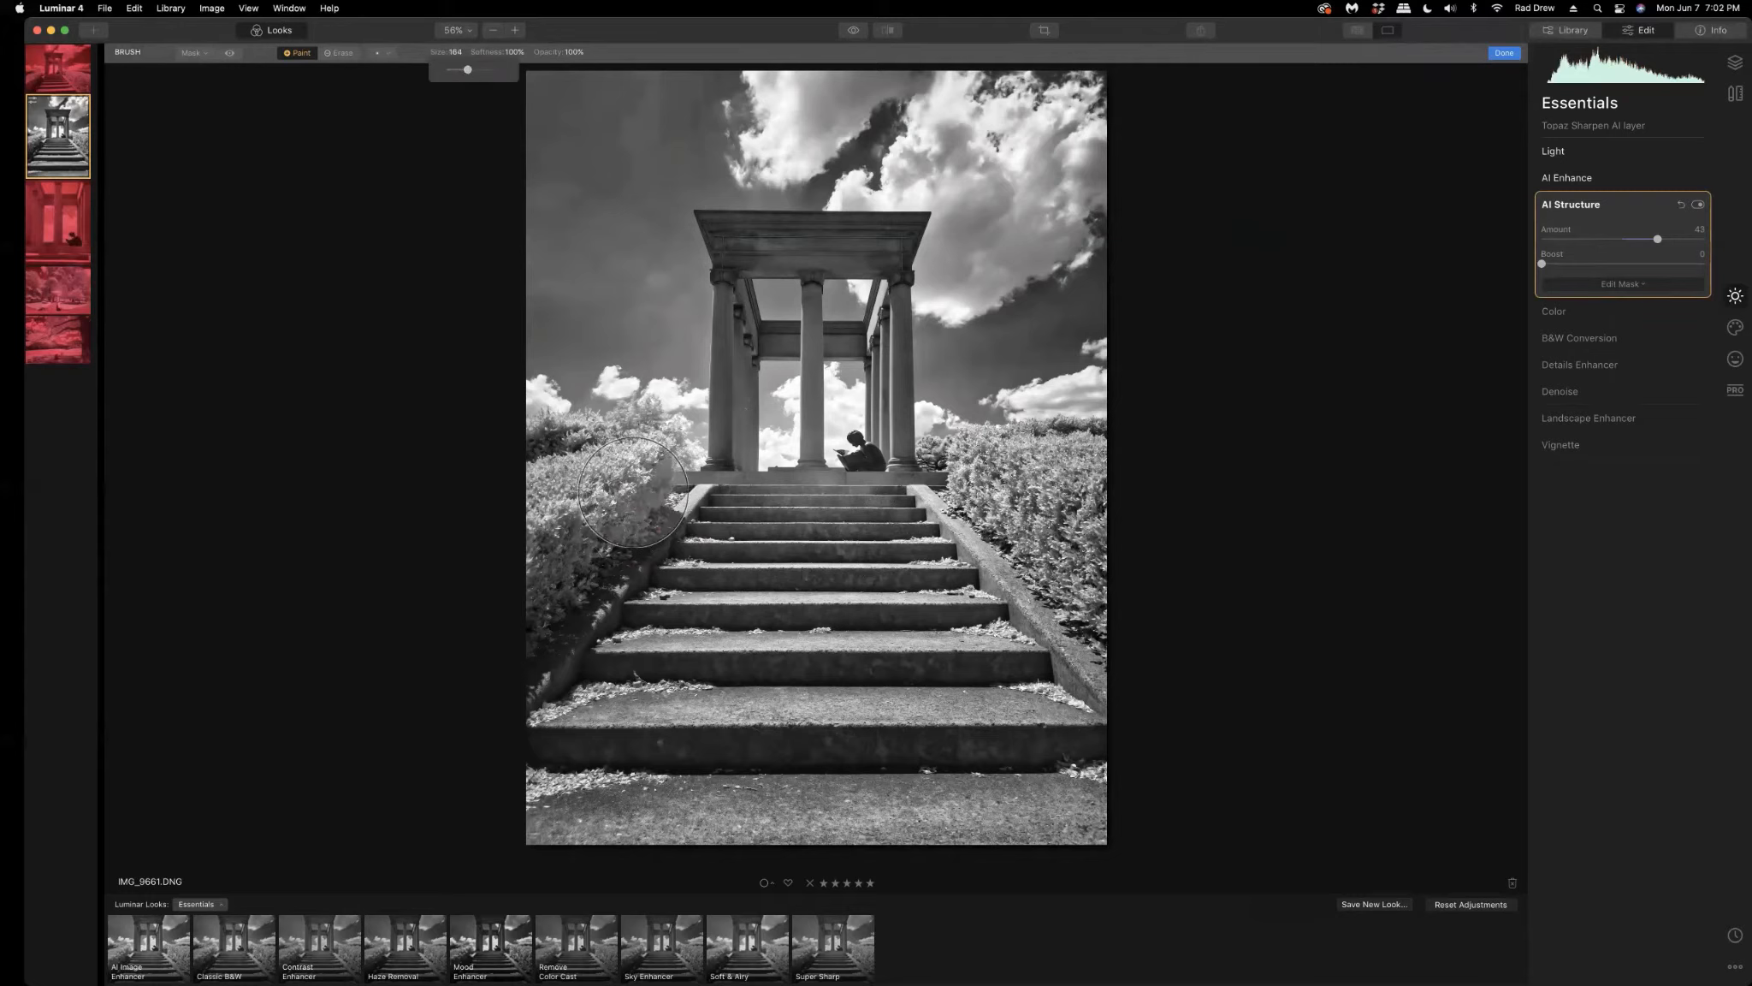
left_click(620, 468)
mouse_move(620, 481)
left_mouse_down()
mouse_move(592, 551)
mouse_move(559, 476)
mouse_move(636, 452)
mouse_move(626, 515)
mouse_move(567, 610)
mouse_move(562, 801)
mouse_move(1062, 817)
mouse_move(1083, 798)
mouse_move(1083, 501)
mouse_move(1027, 476)
mouse_move(954, 480)
mouse_move(914, 513)
mouse_move(731, 535)
mouse_move(959, 546)
mouse_move(573, 601)
mouse_move(898, 637)
mouse_move(571, 693)
mouse_move(764, 722)
mouse_move(690, 723)
mouse_move(889, 684)
mouse_move(1016, 571)
mouse_move(982, 594)
mouse_move(904, 595)
mouse_move(1015, 560)
left_mouse_up()
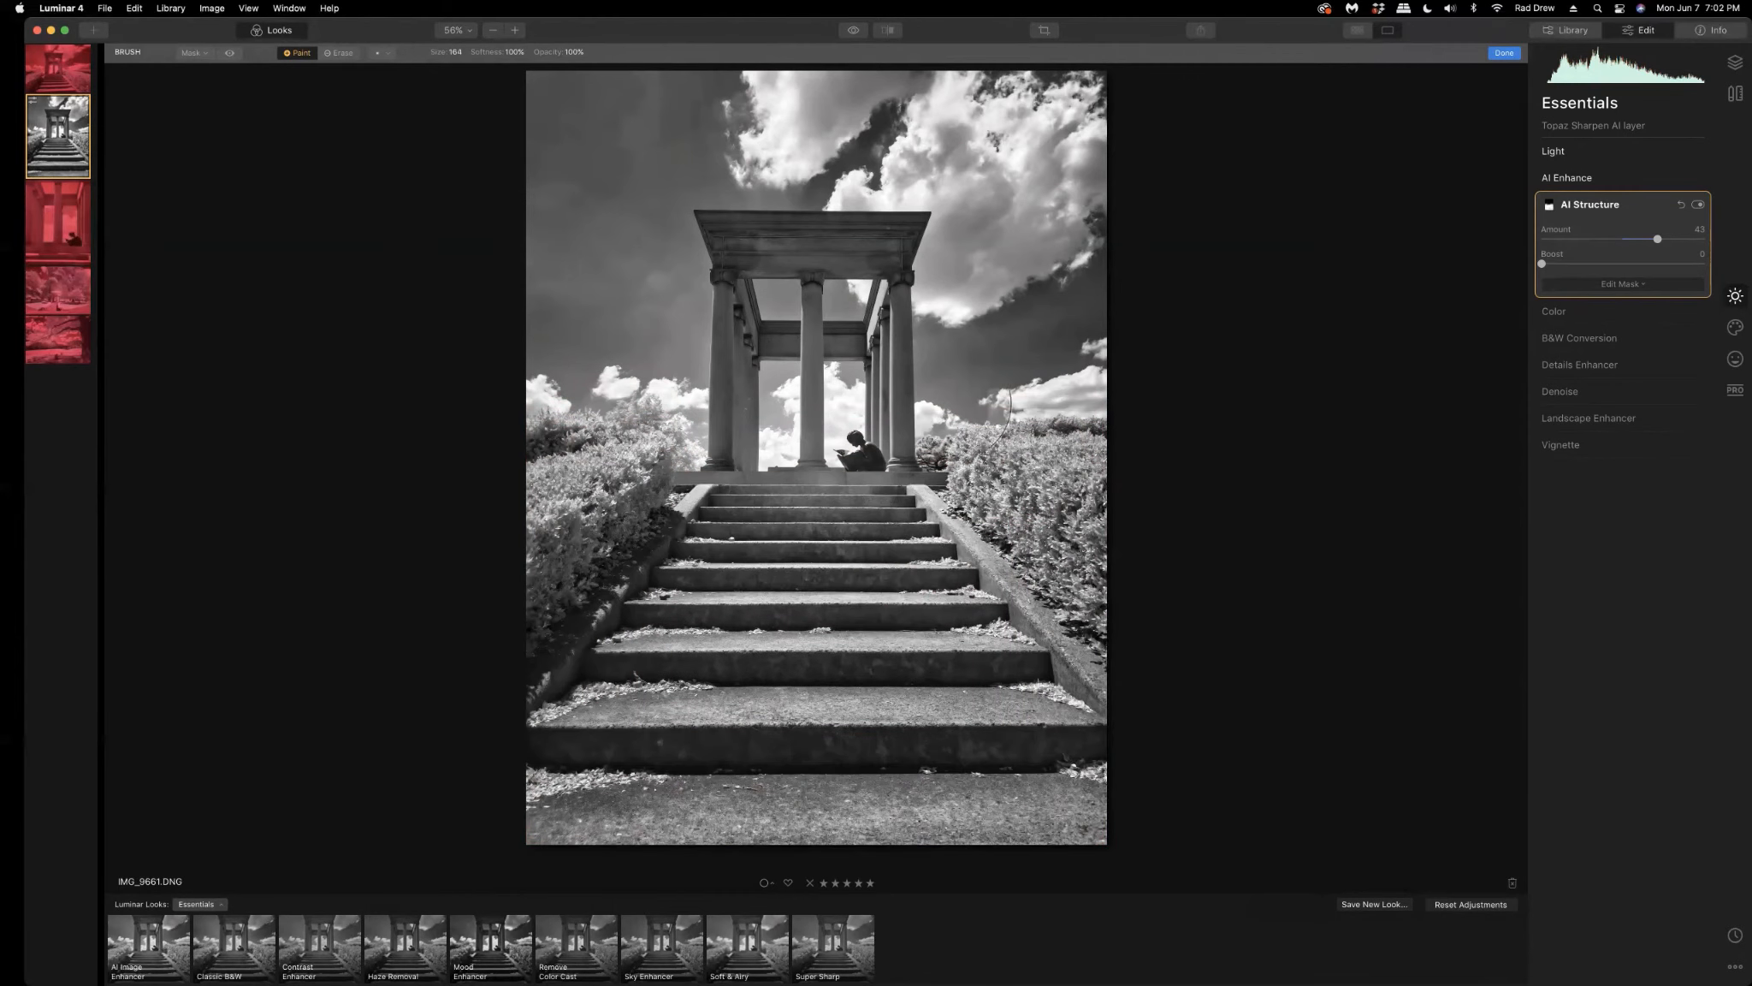
- Reduce the brush size and paint the AI Structure mask over the pavilion's roof and outer columns
left_click(452, 53)
left_click_drag(458, 70, 444, 70)
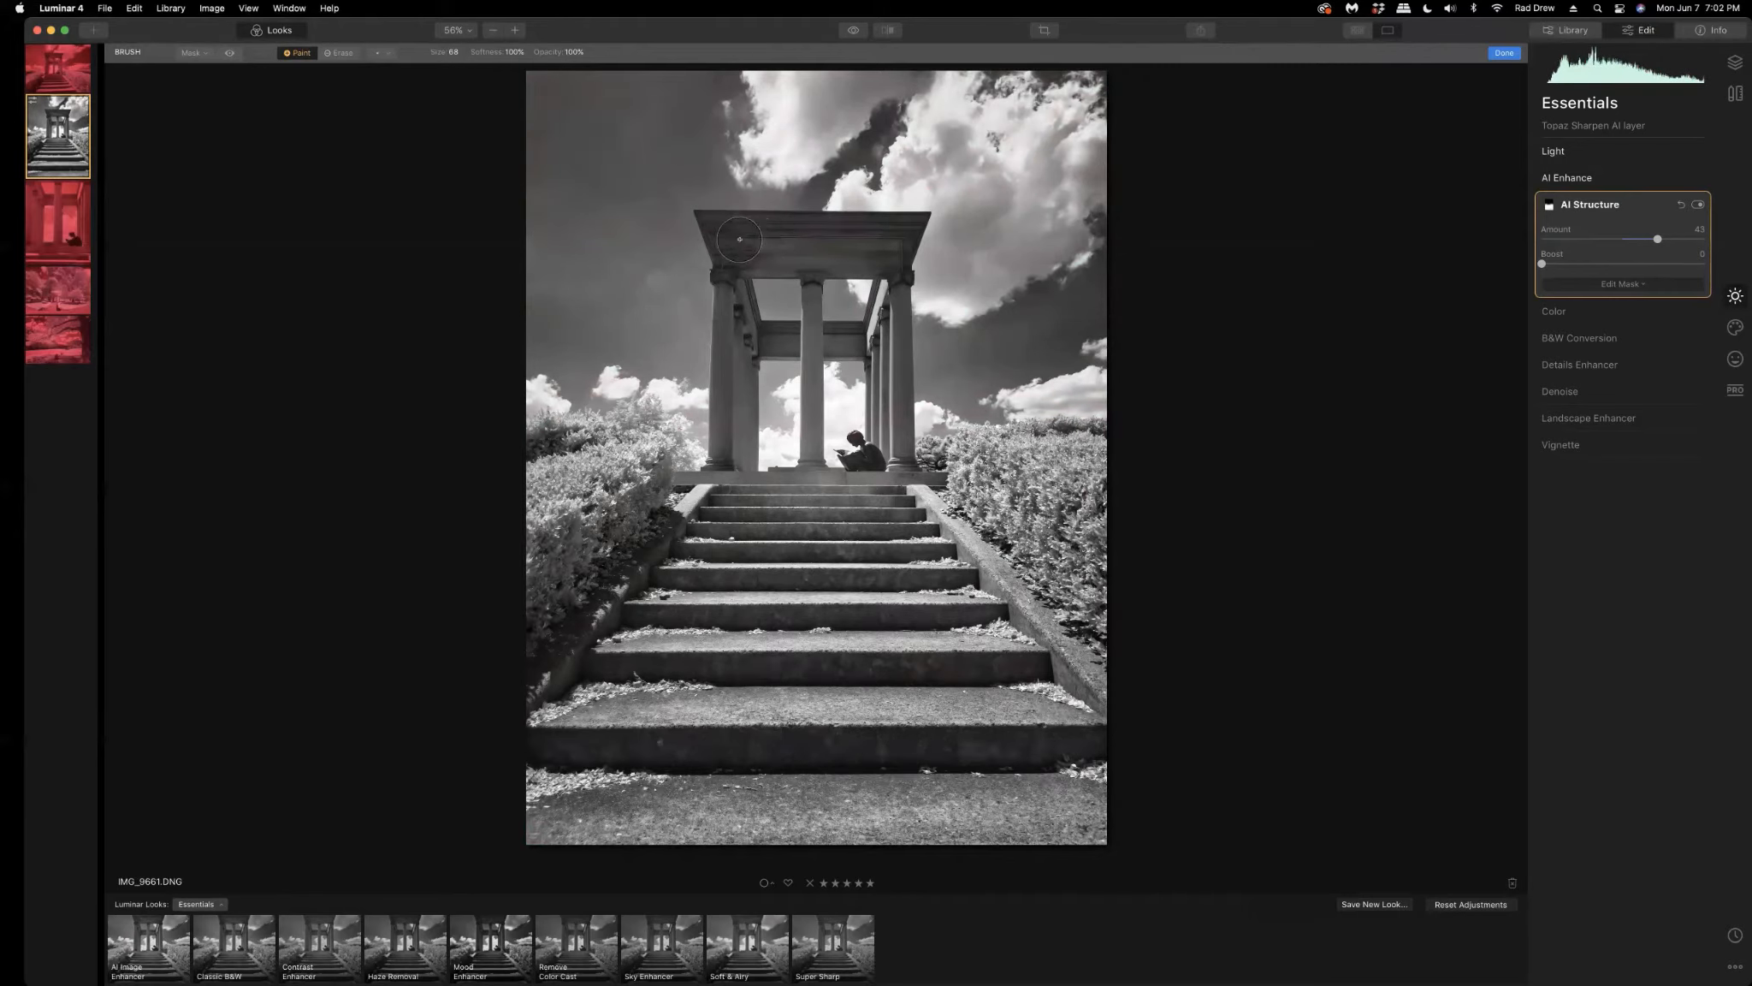
mouse_move(737, 238)
left_mouse_down()
mouse_move(723, 231)
mouse_move(902, 229)
mouse_move(757, 242)
mouse_move(728, 322)
mouse_move(724, 484)
mouse_move(850, 493)
left_mouse_up()
mouse_move(859, 236)
left_mouse_down()
mouse_move(906, 236)
mouse_move(887, 381)
mouse_move(895, 480)
left_mouse_up()
left_click_drag(812, 238, 811, 256)
- Complete the AI Structure mask by painting from the middle column down to the steps with a slightly larger brush
left_click(451, 56)
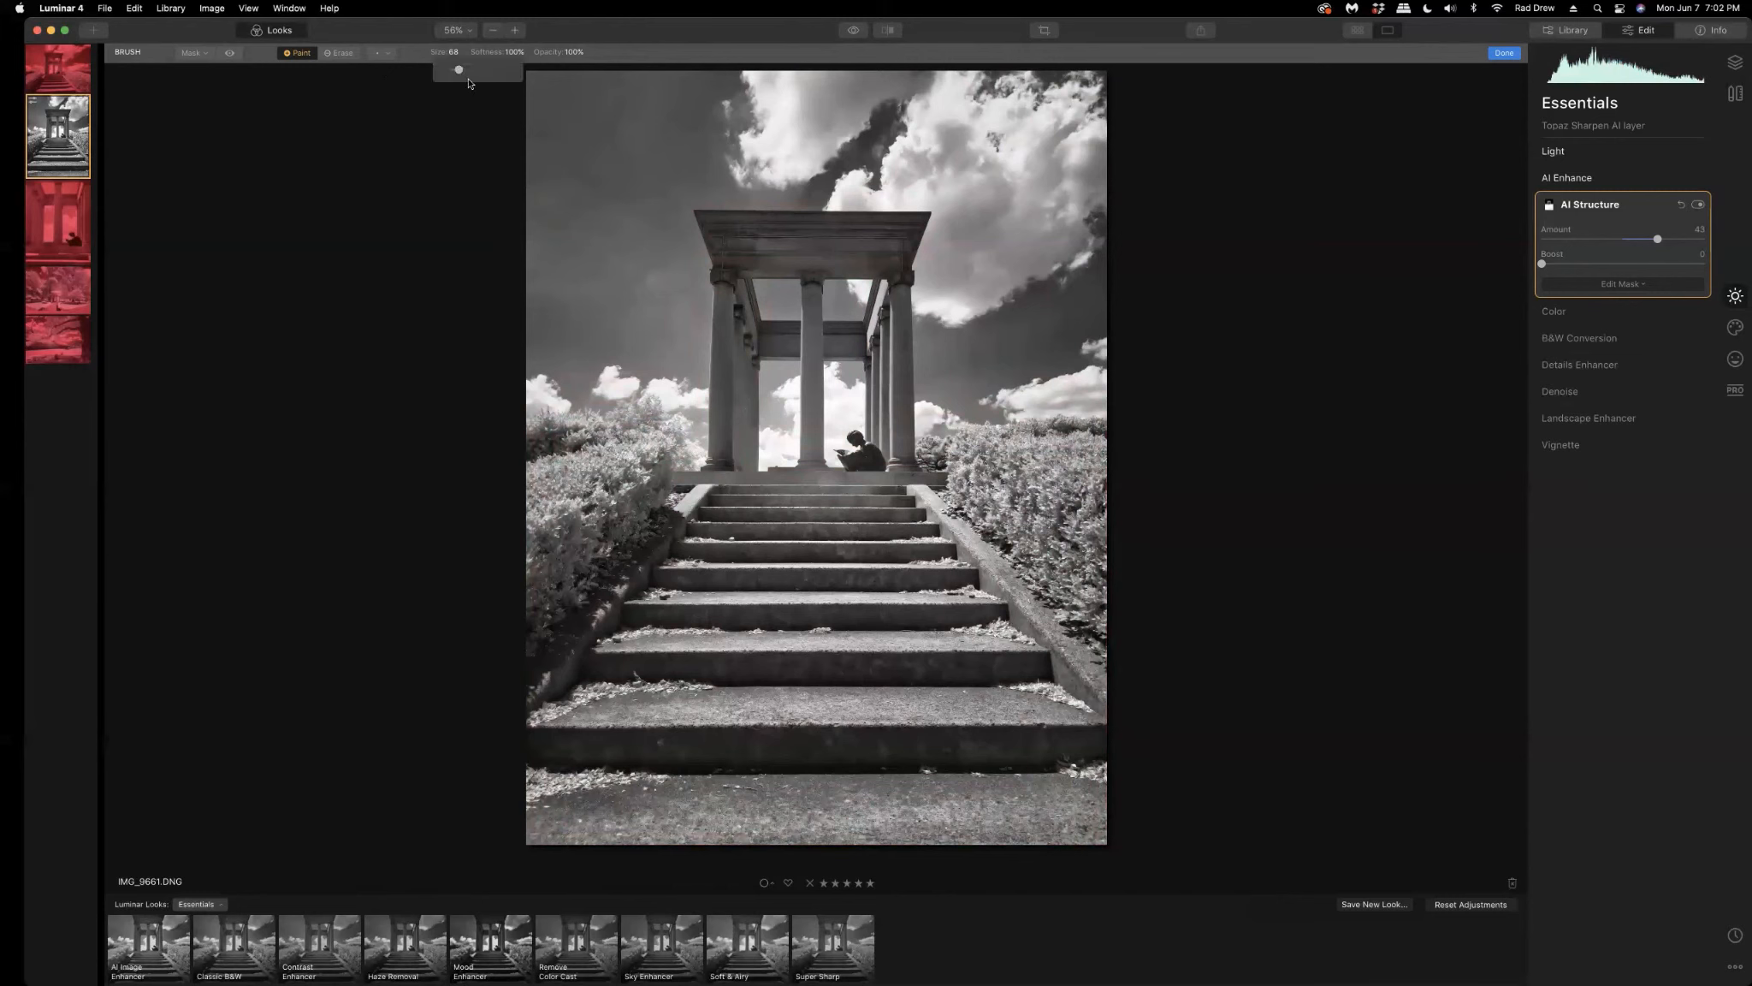
left_click_drag(456, 69, 458, 69)
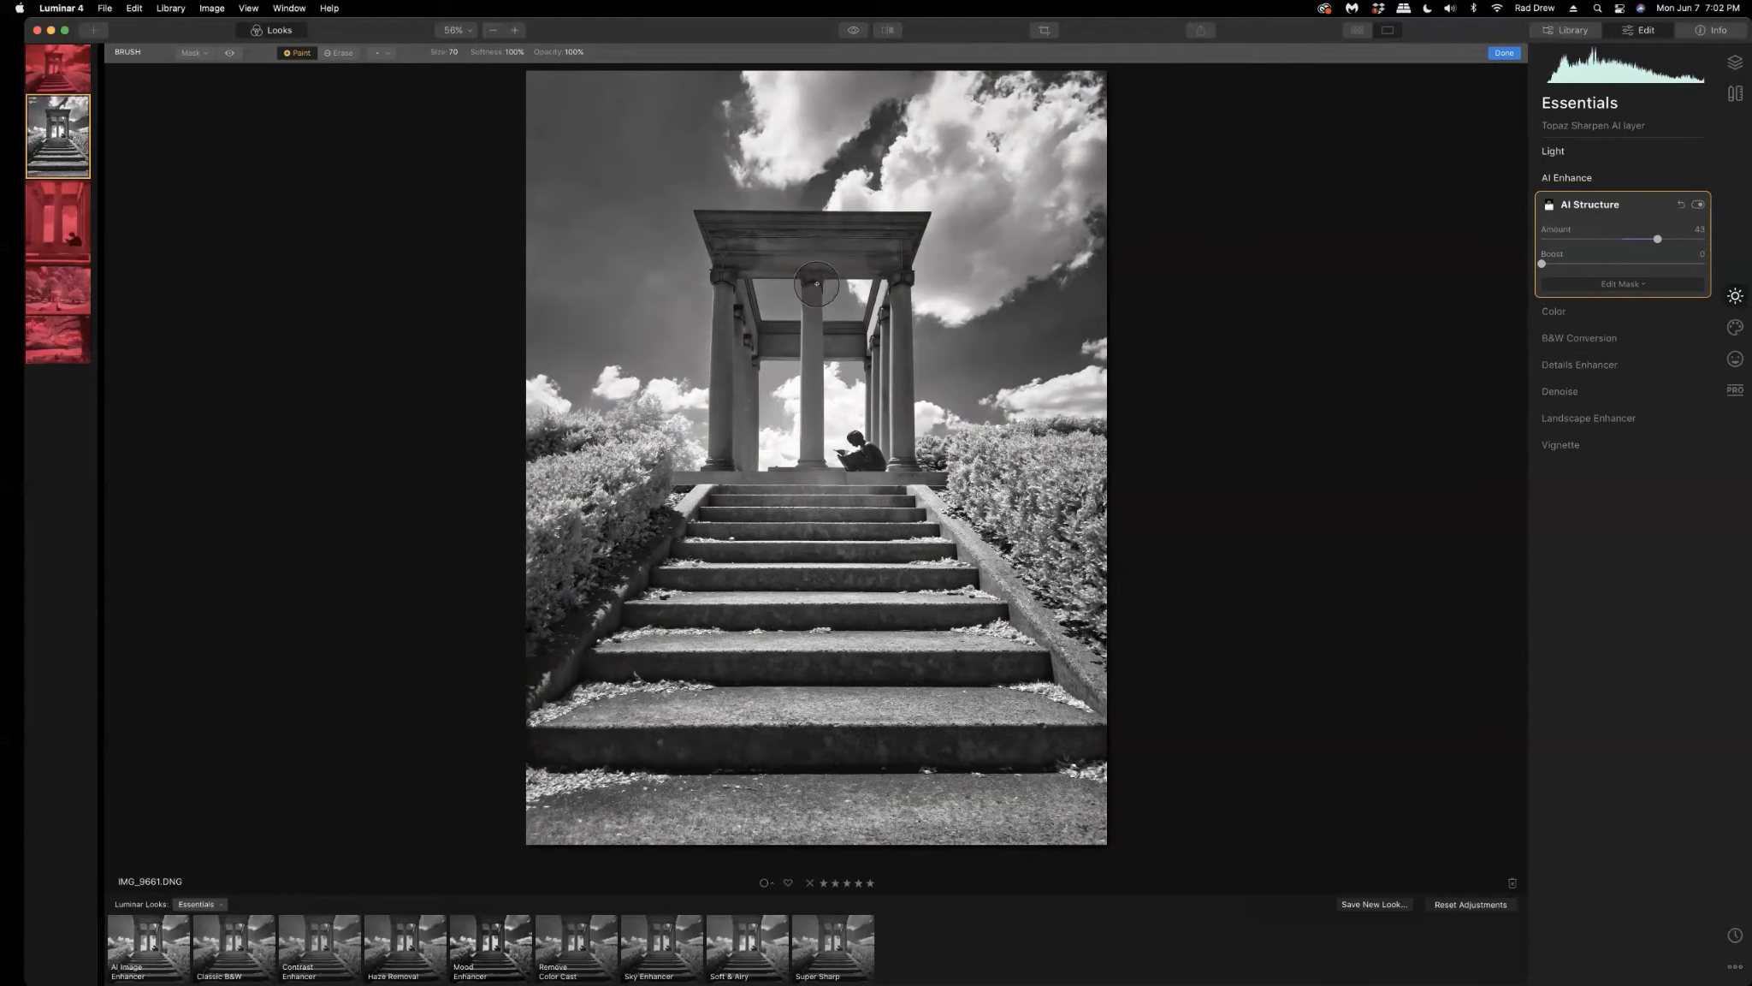
mouse_move(813, 286)
left_mouse_down()
mouse_move(809, 458)
mouse_move(863, 459)
mouse_move(858, 441)
mouse_move(908, 568)
left_mouse_up()
left_click(1504, 53)
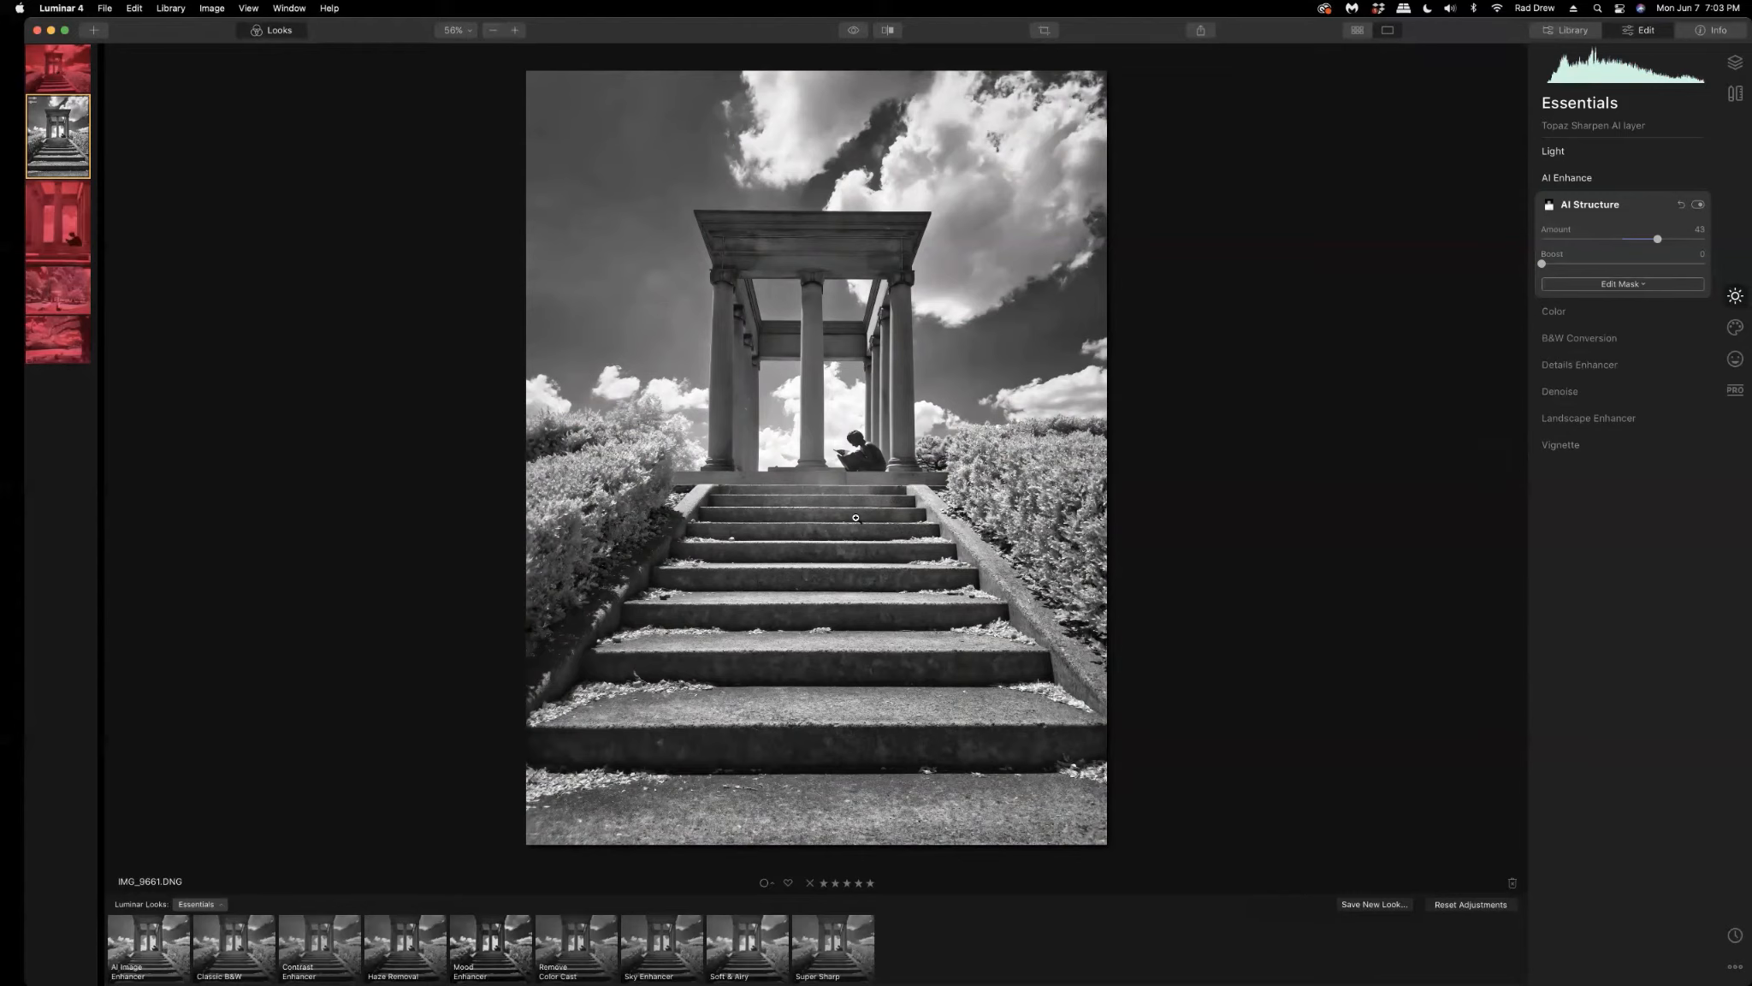
- Compare the photo with the masked AI Structure effect off and on at 100% zoom, and collapse its settings
left_click(1697, 205)
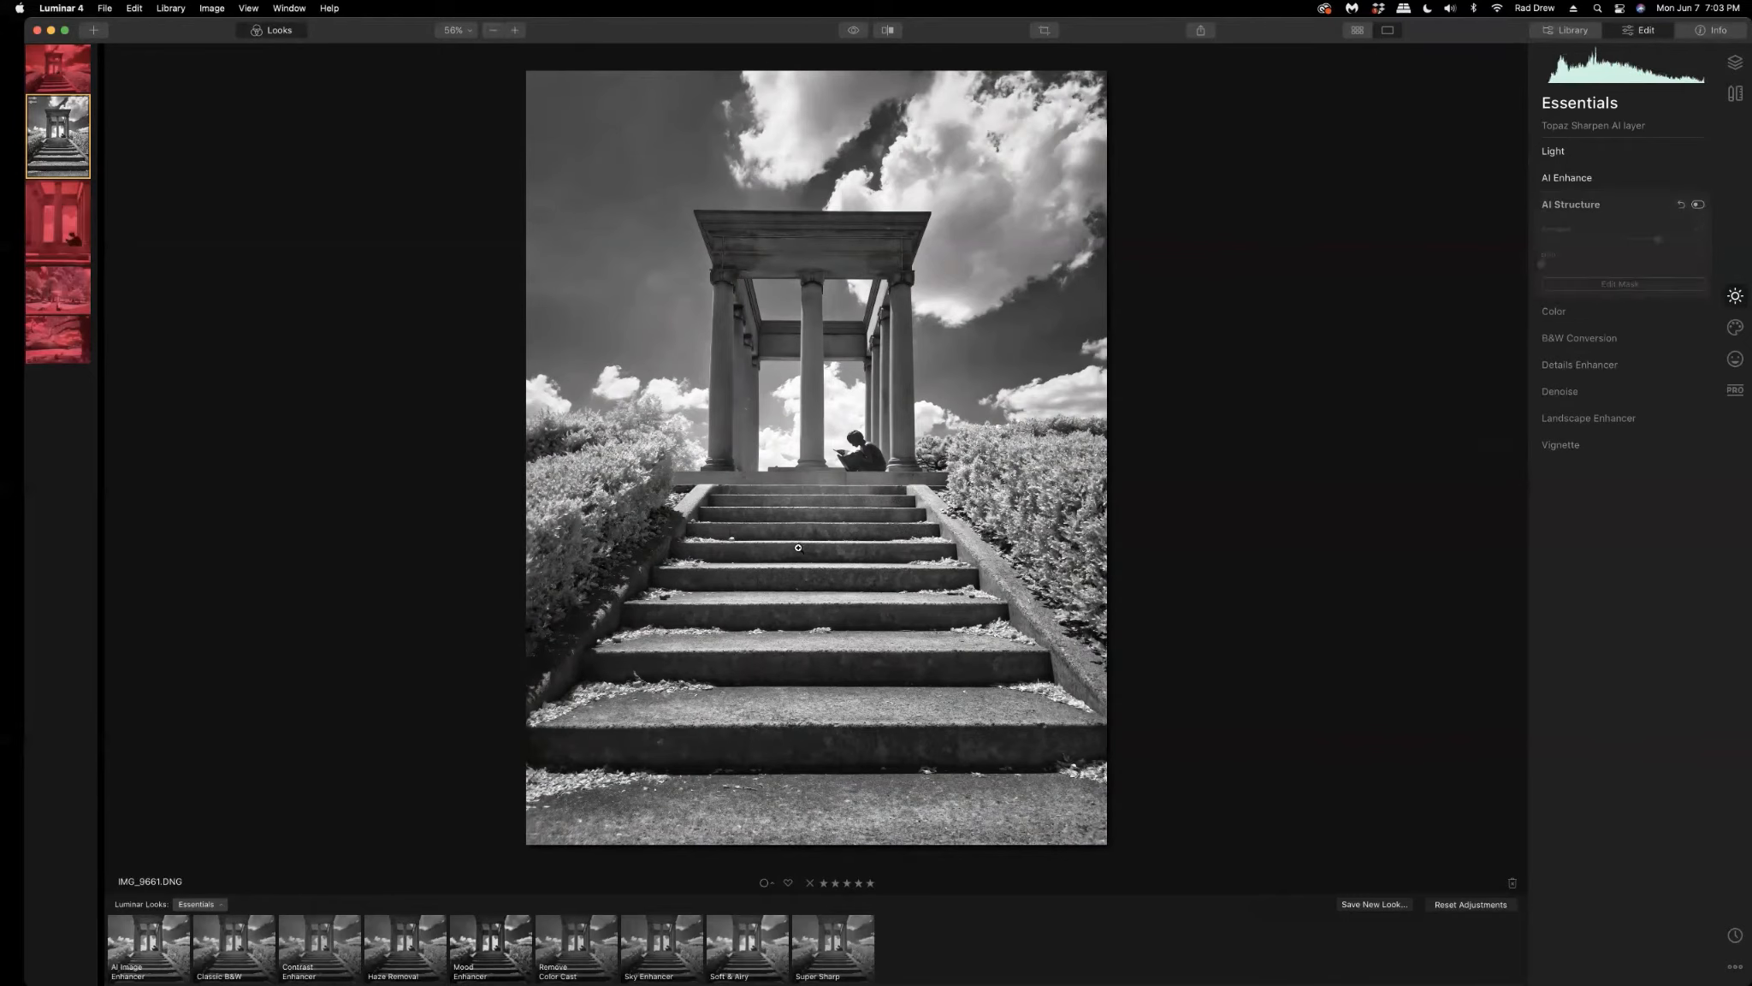
left_click(817, 527)
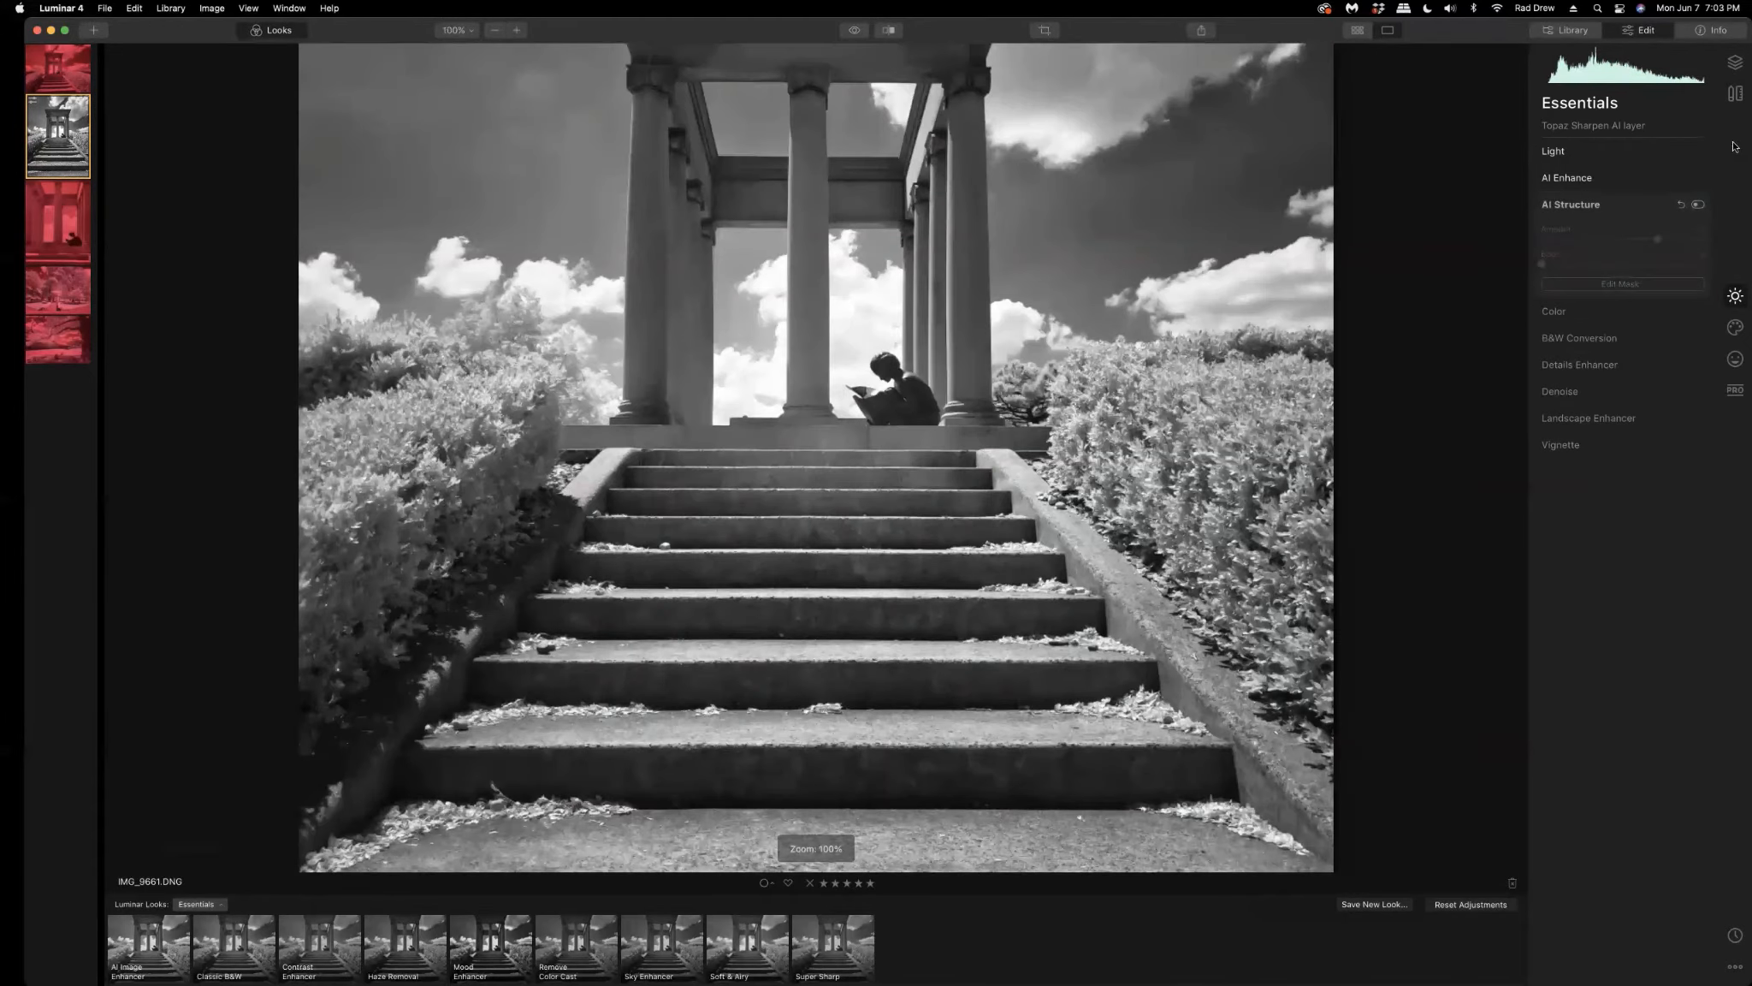
left_click(1697, 206)
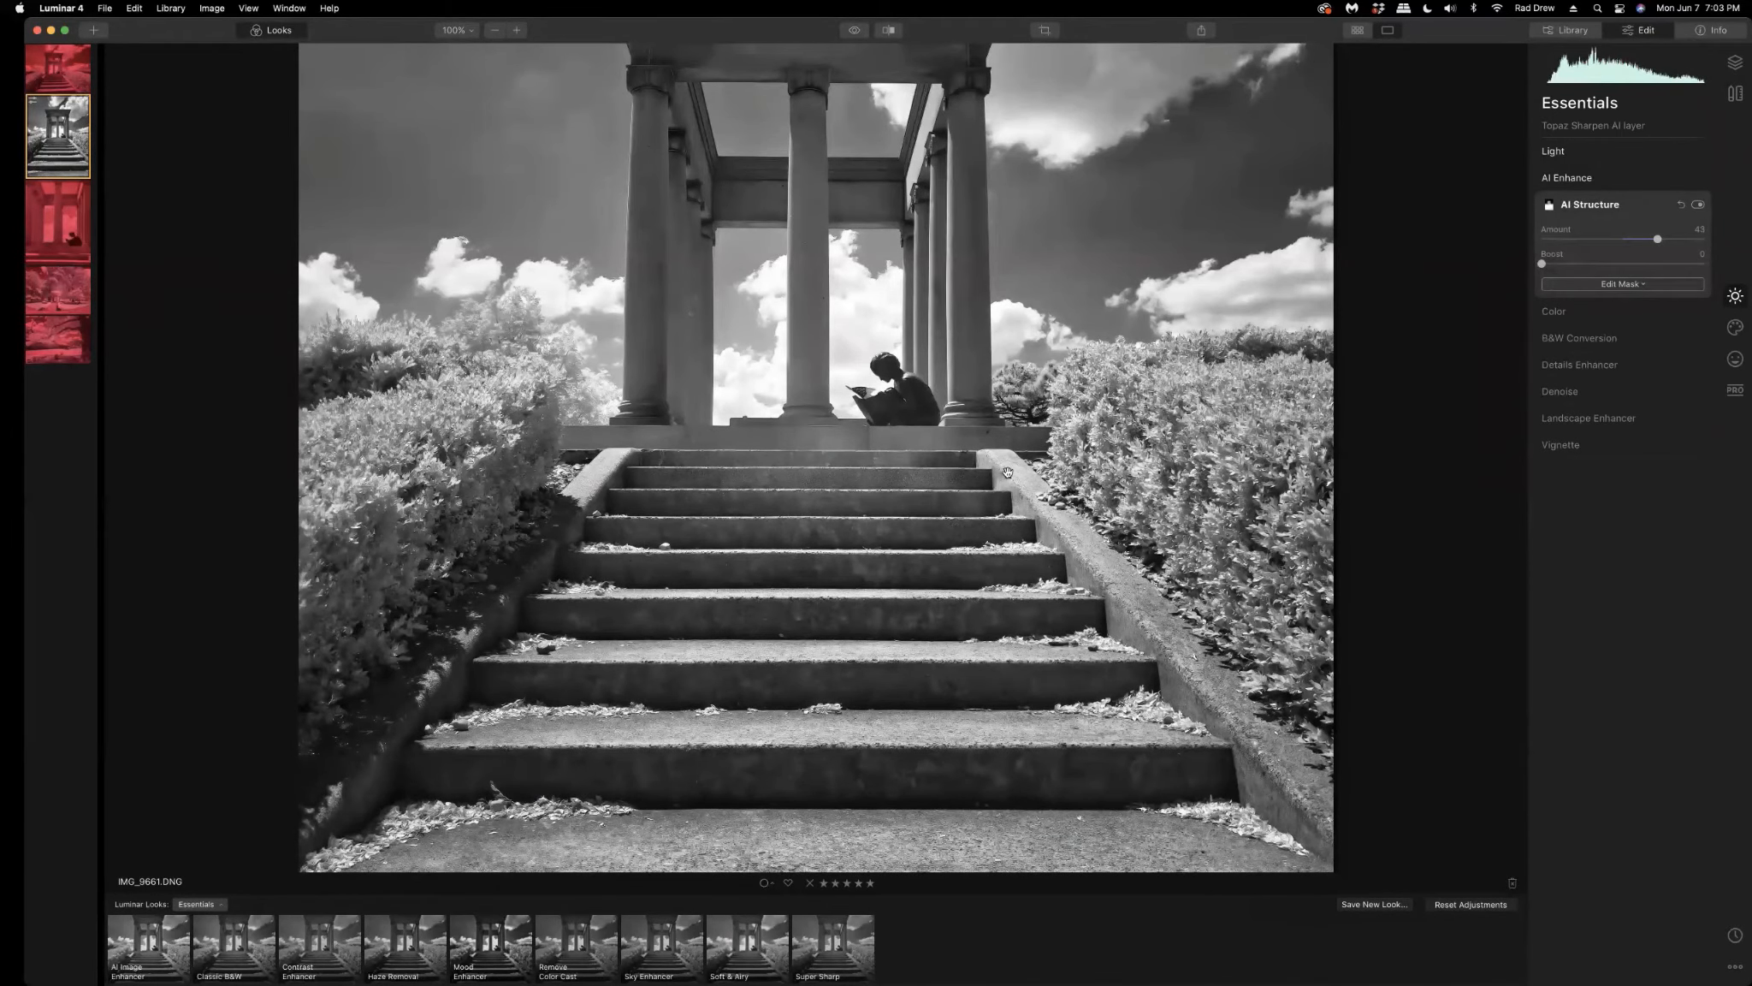
left_click(1550, 178)
left_click(1545, 181)
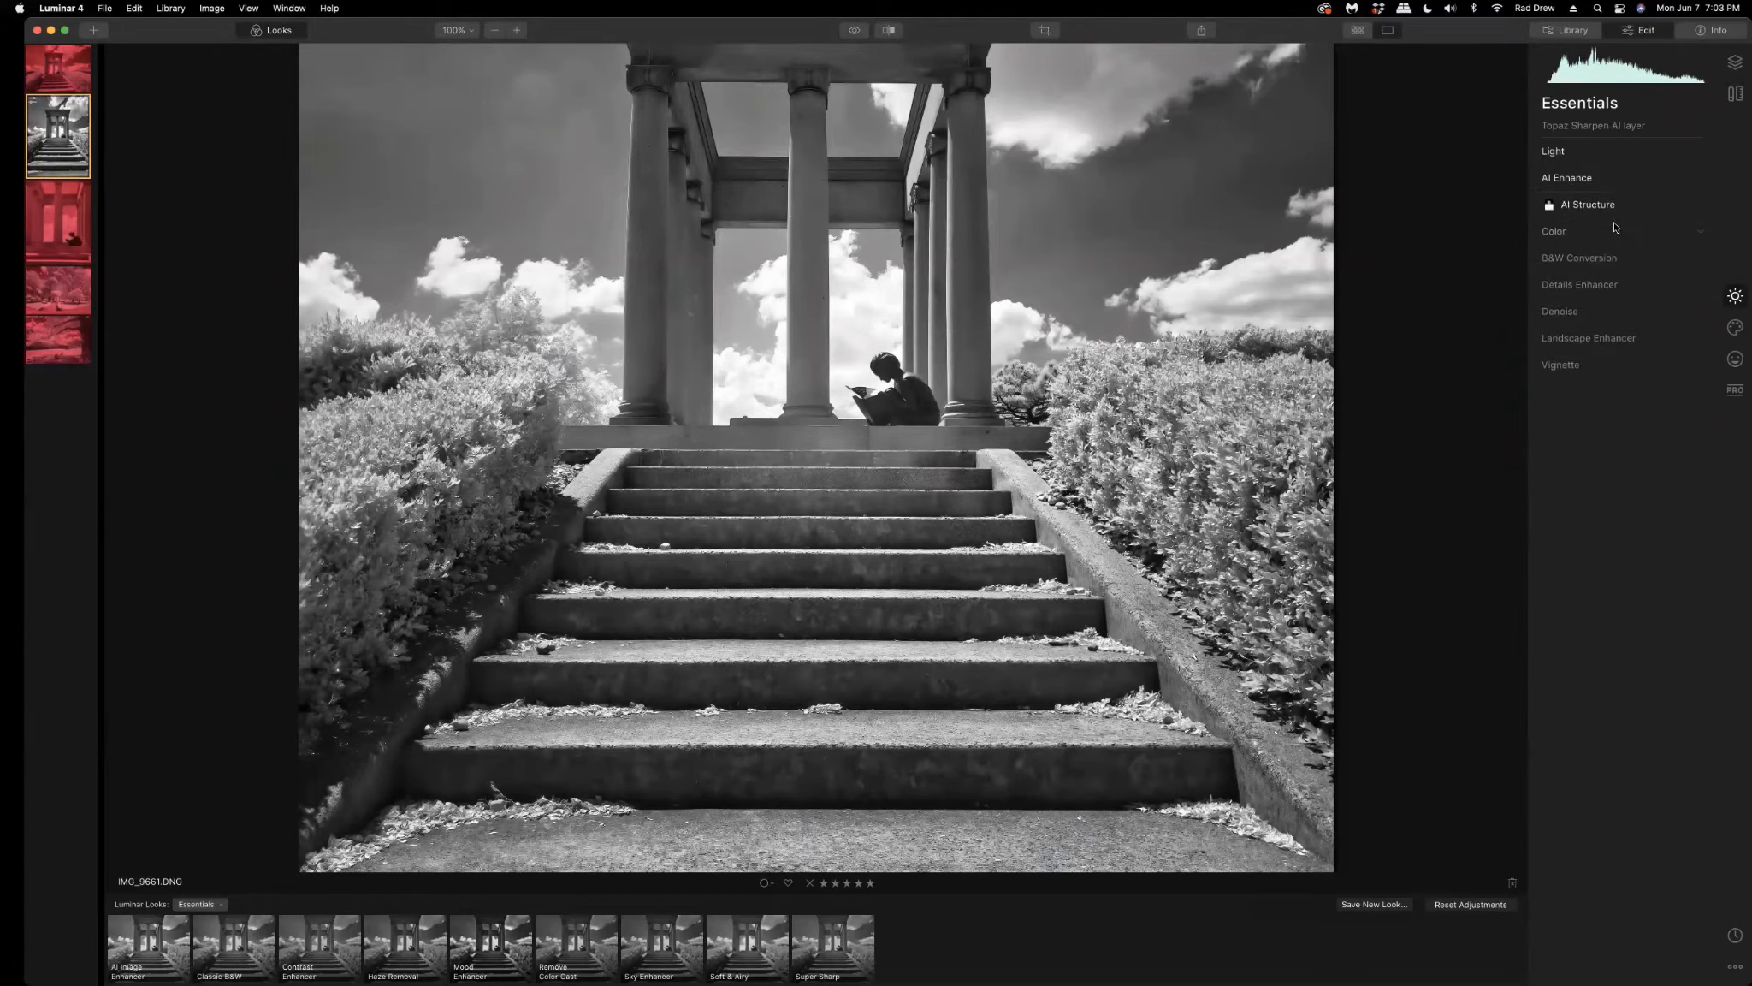
- In Details Enhancer, set Small Details to 51 and Medium Details to 40, and inspect the steps and pavilion at 100% zoom
left_click(1563, 288)
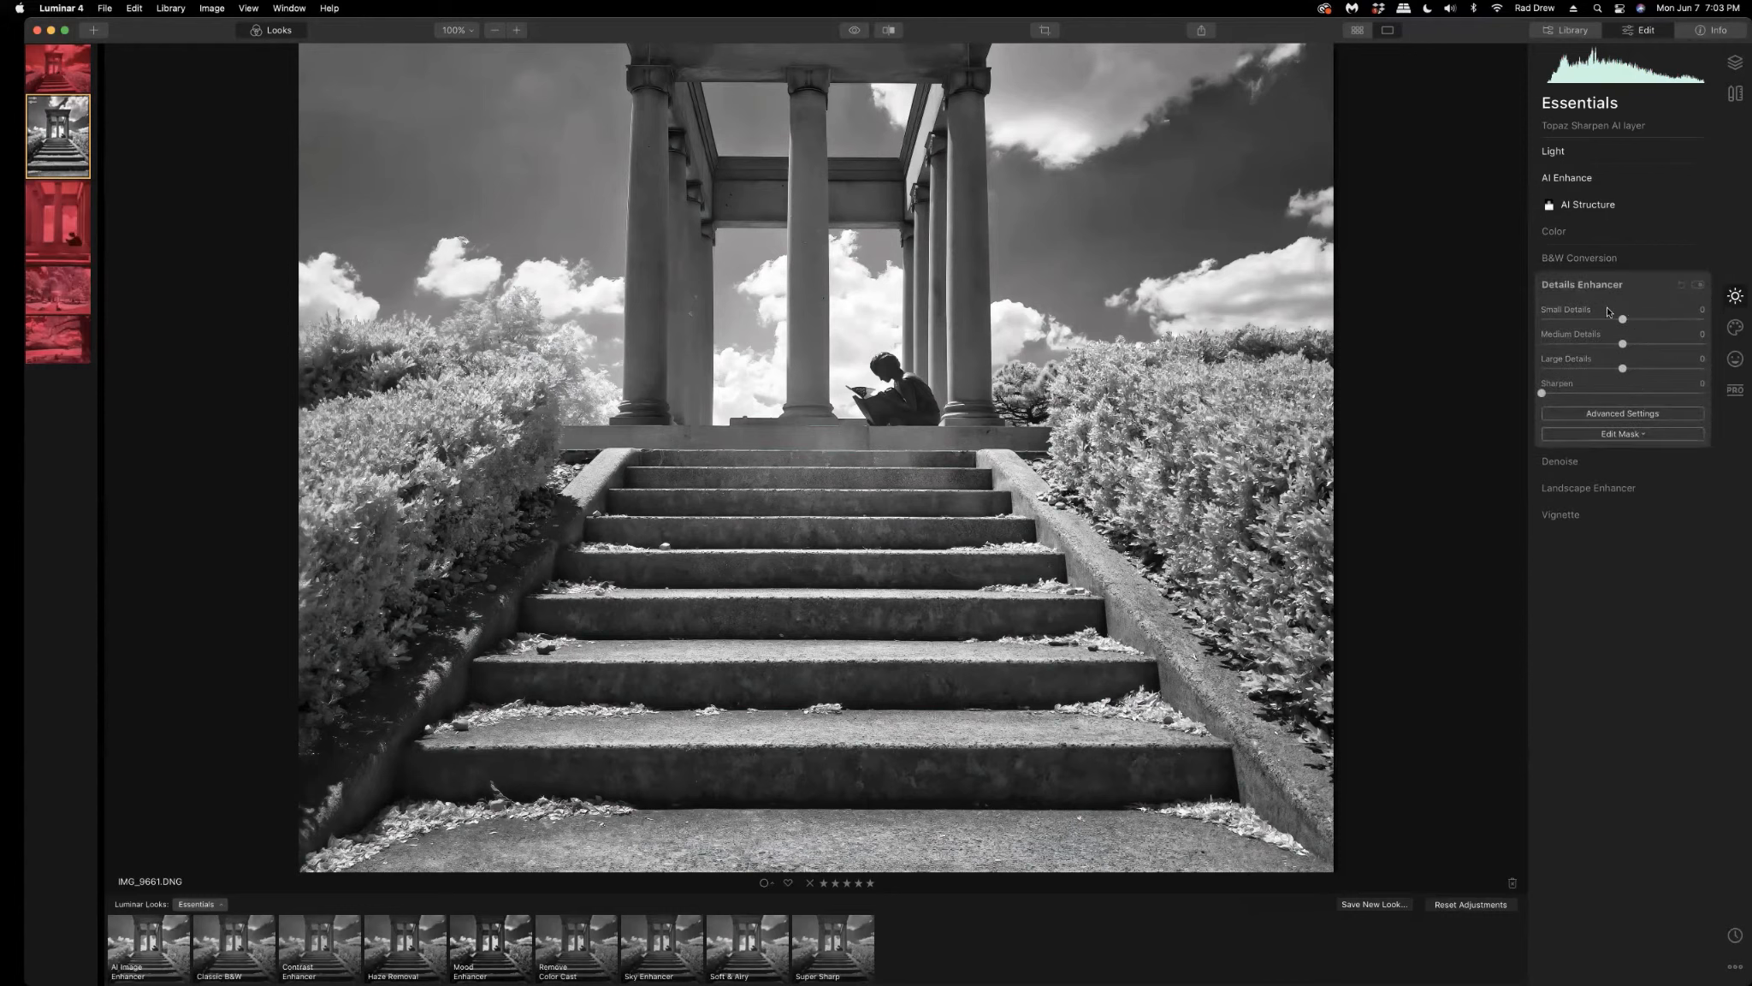
left_click_drag(1622, 319, 1665, 320)
left_click_drag(1623, 344, 1655, 344)
left_click_drag(1212, 456, 1198, 363)
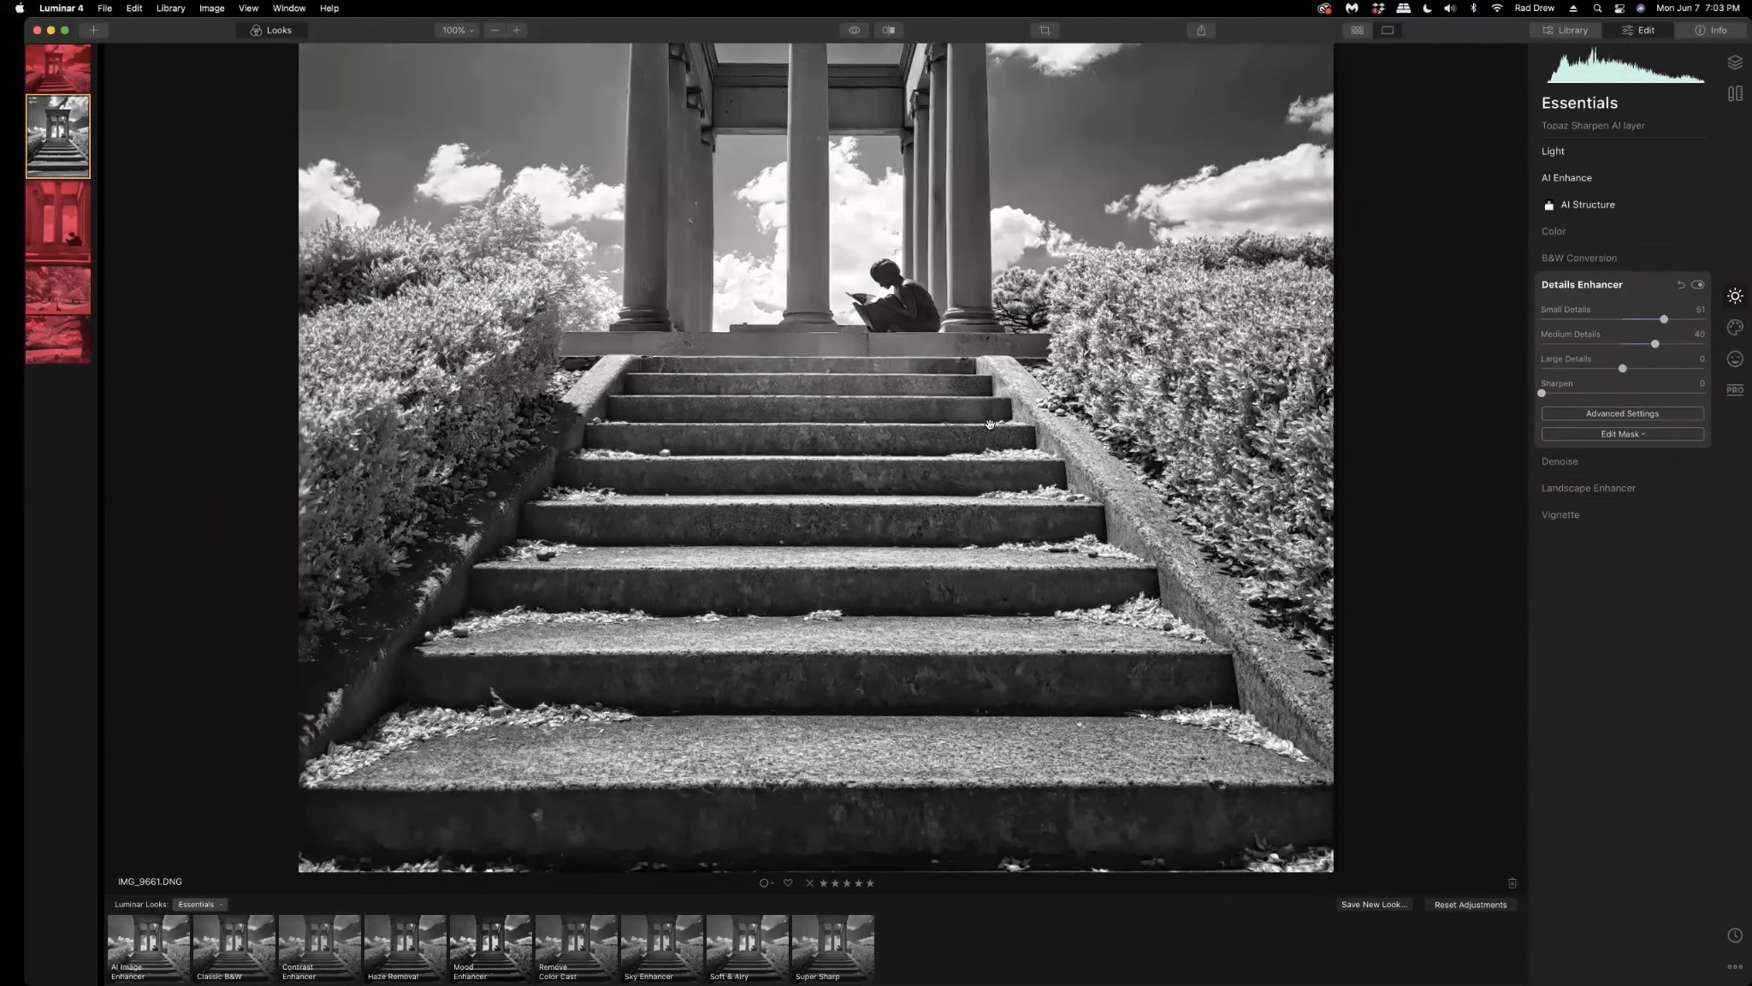
left_click(1024, 434)
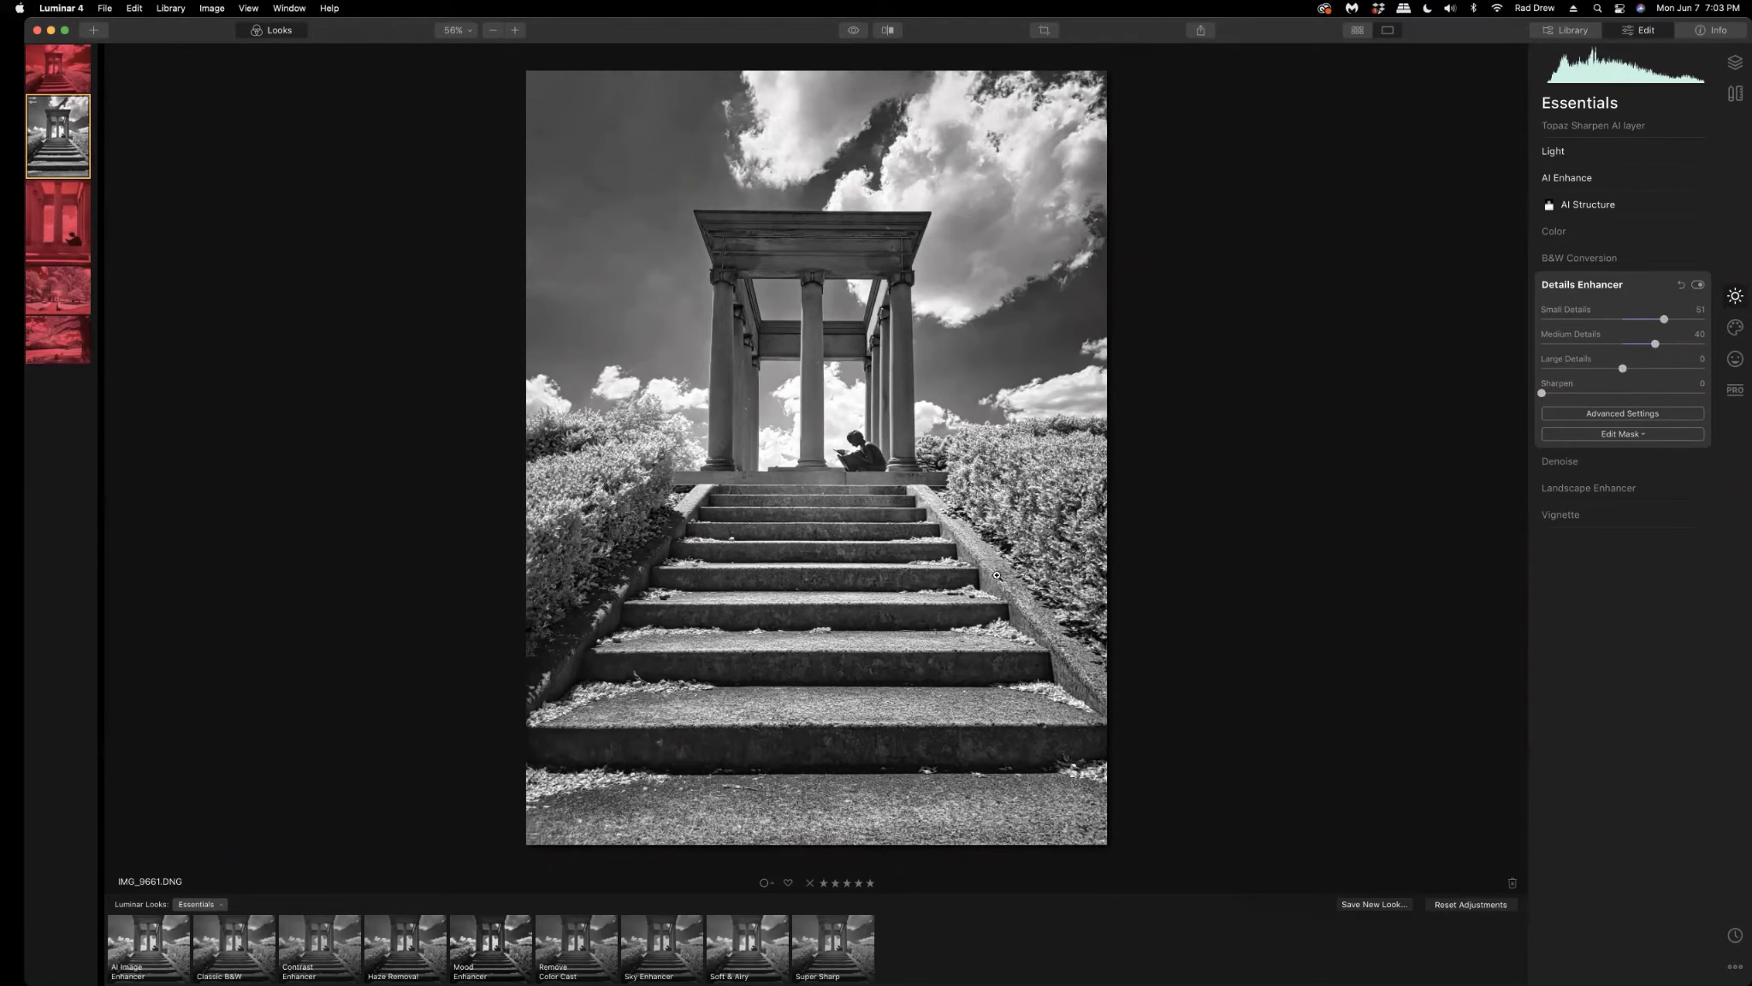
left_click(621, 237)
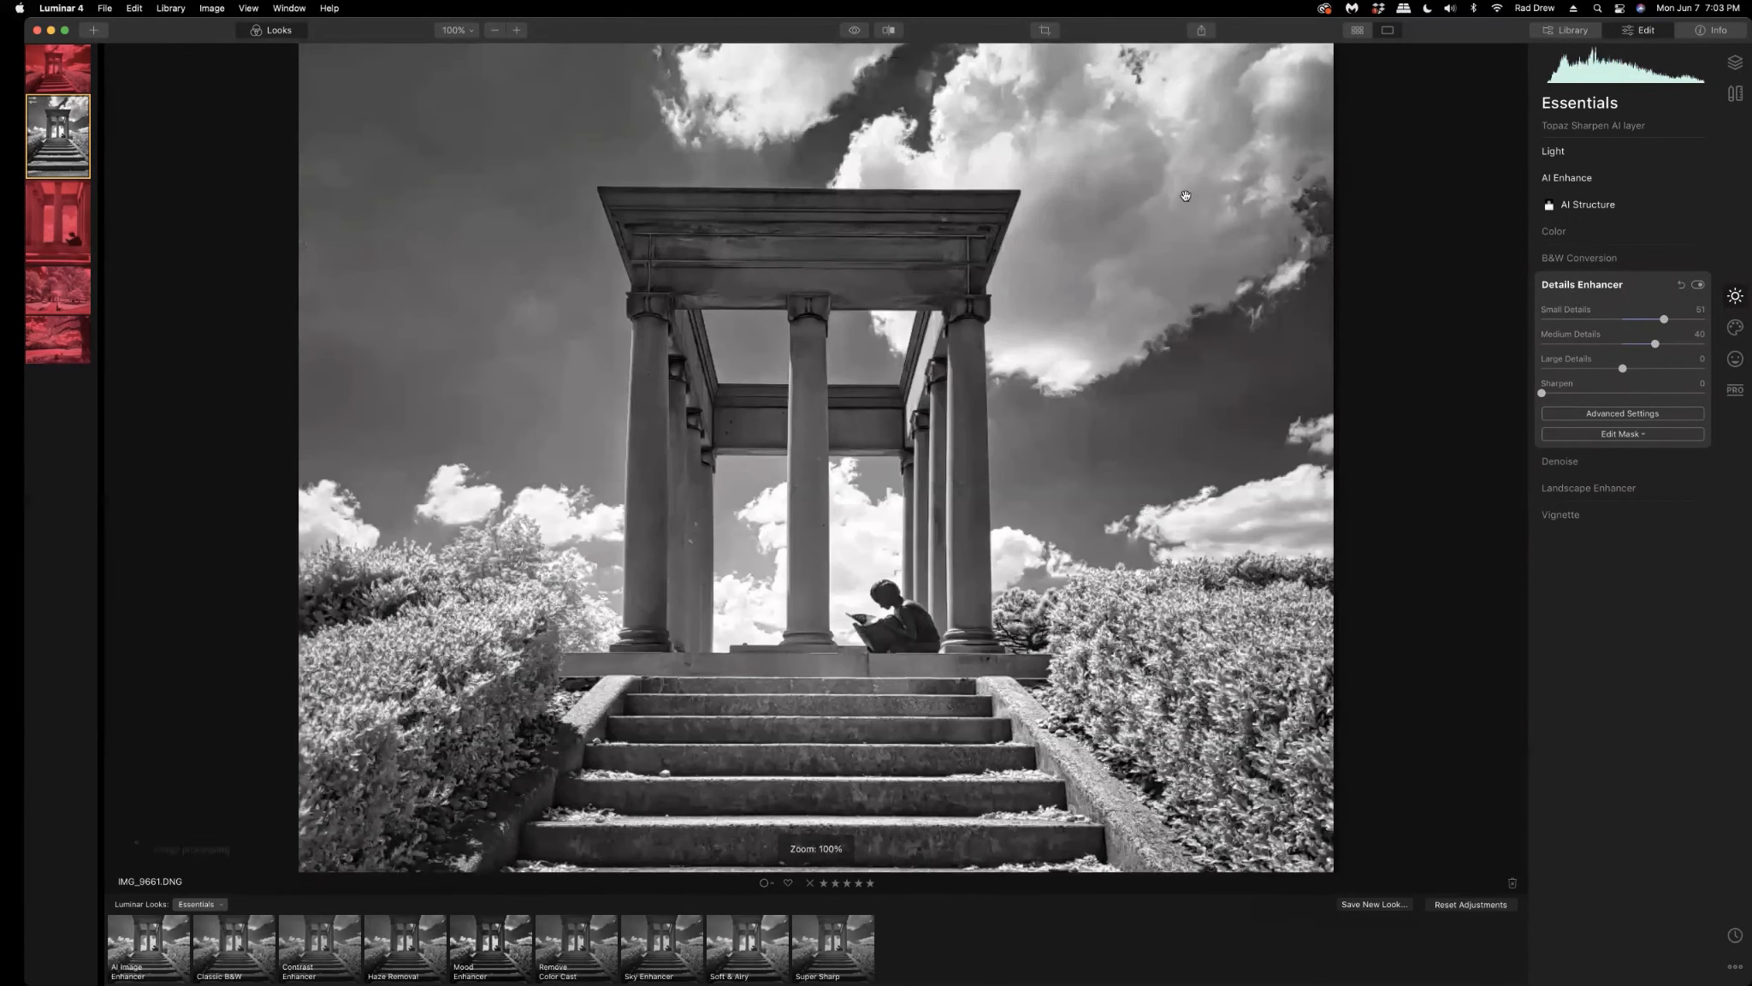
left_click(1104, 241)
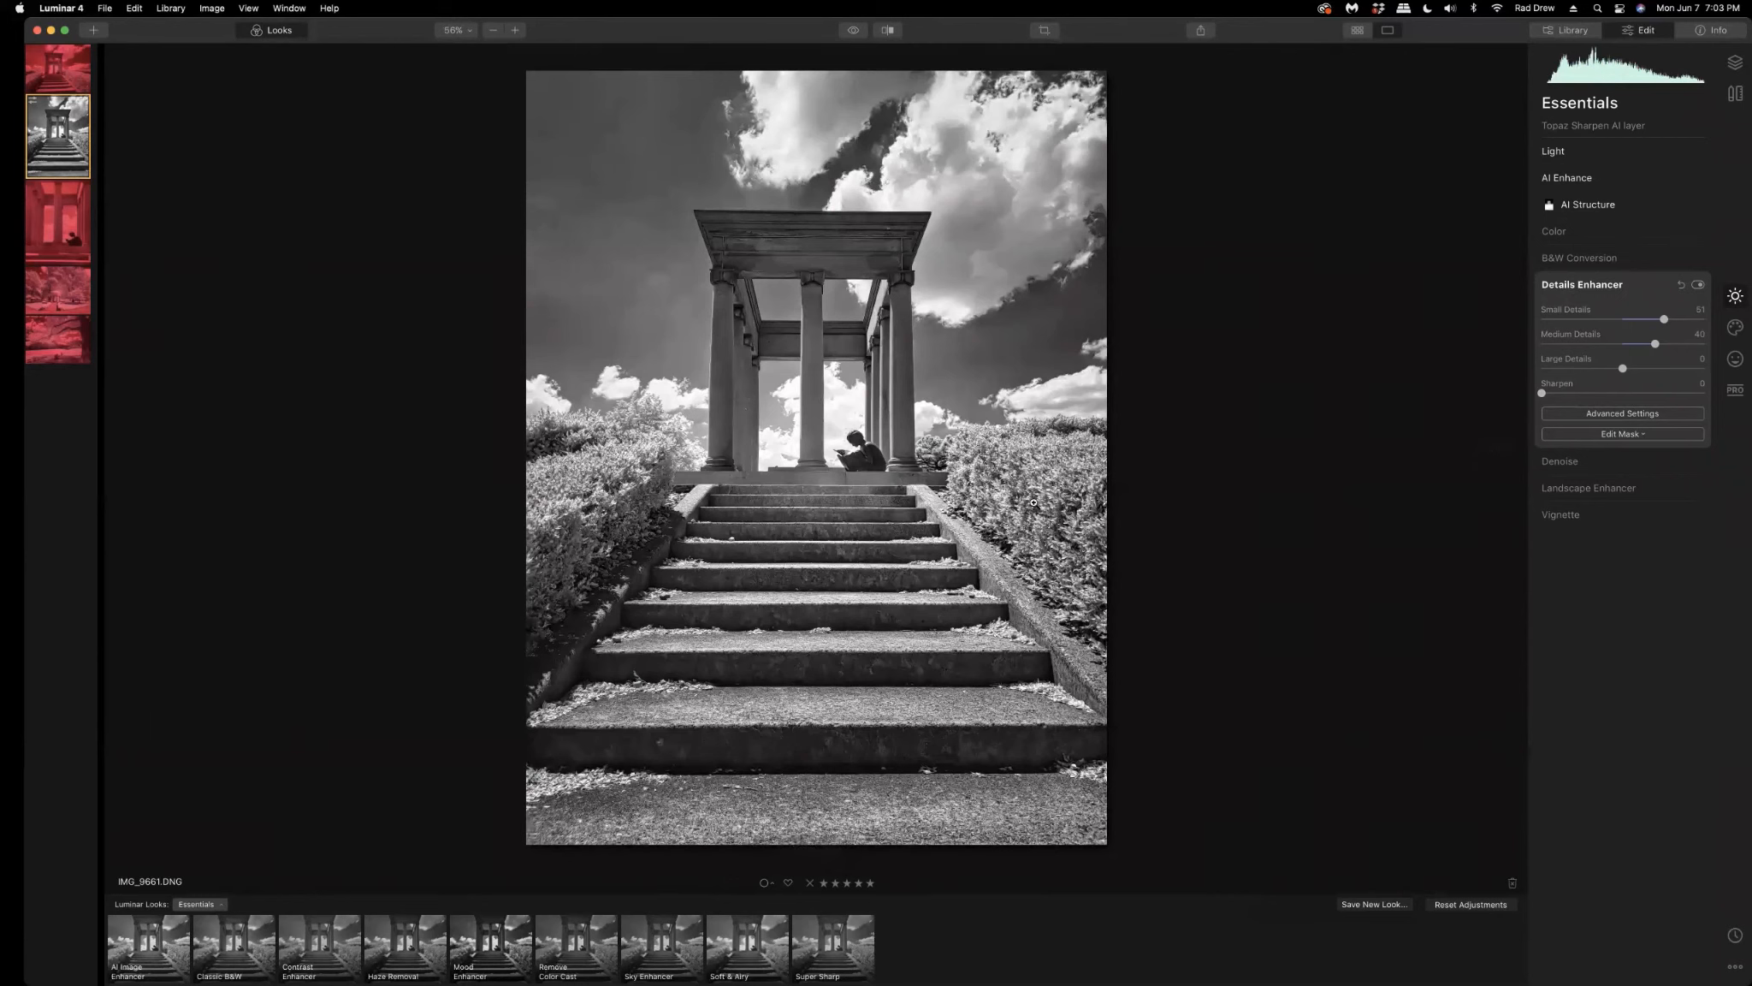
- Set the Details Enhancer sharpening to 7 and check the steps at 100% zoom
left_click_drag(1543, 394, 1554, 393)
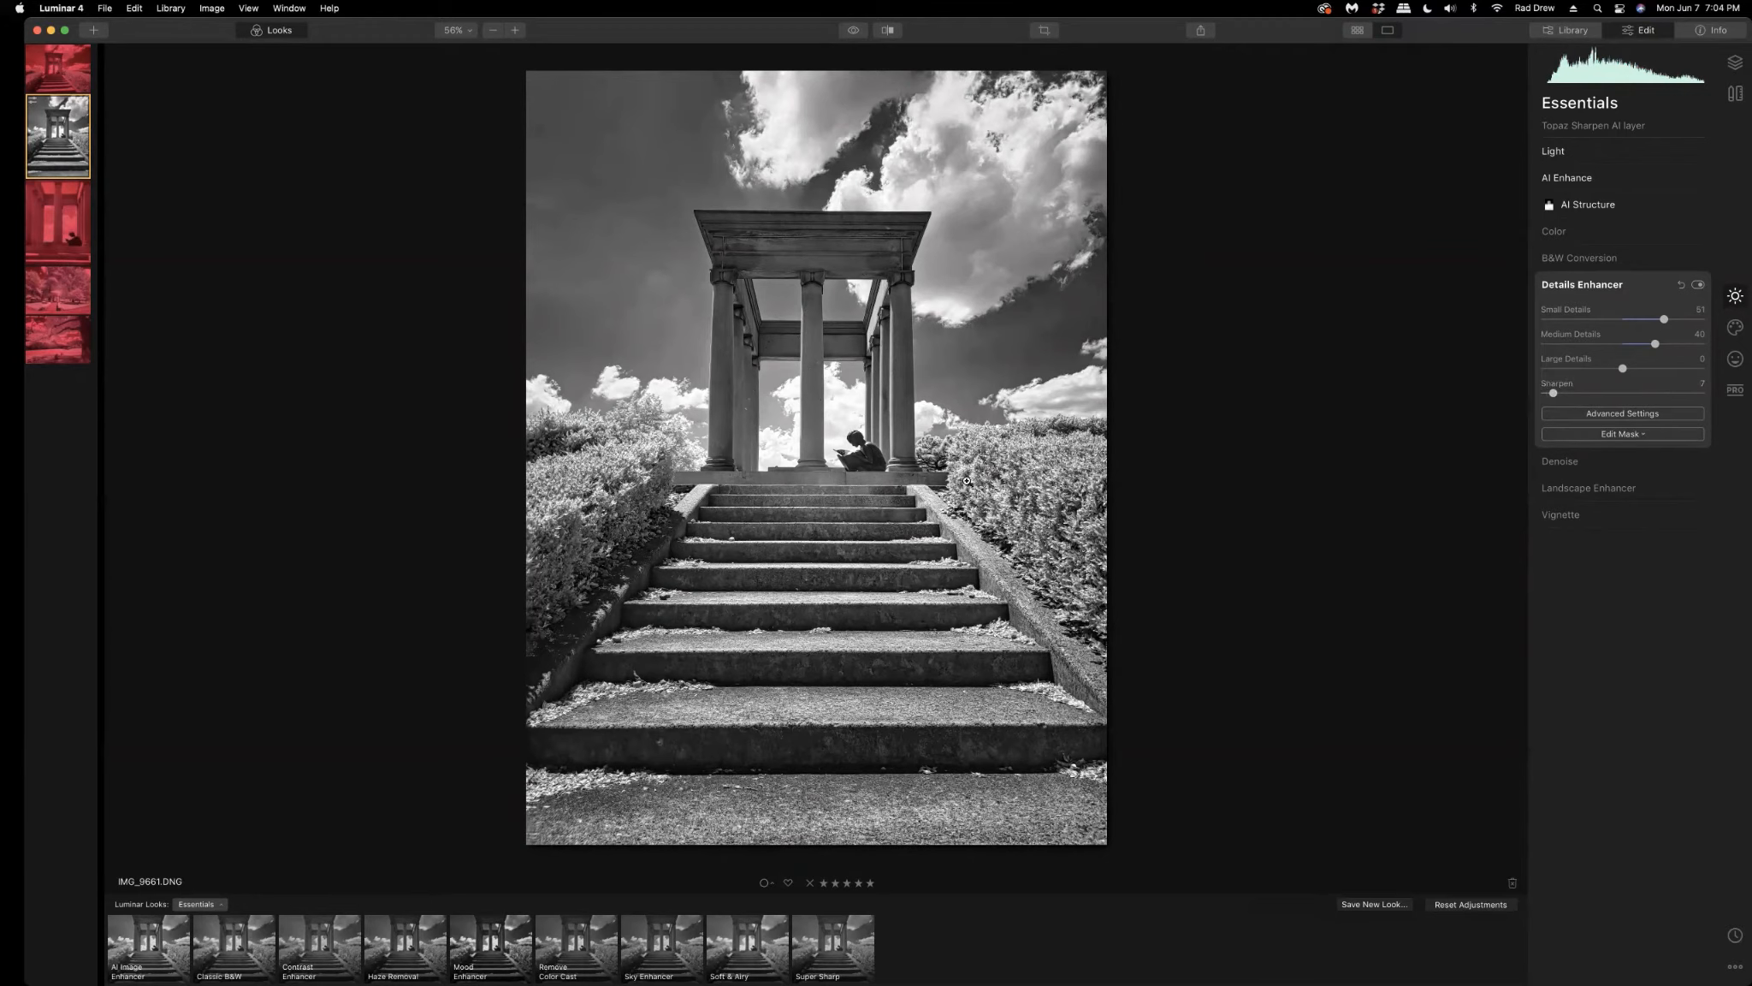
left_click(846, 579)
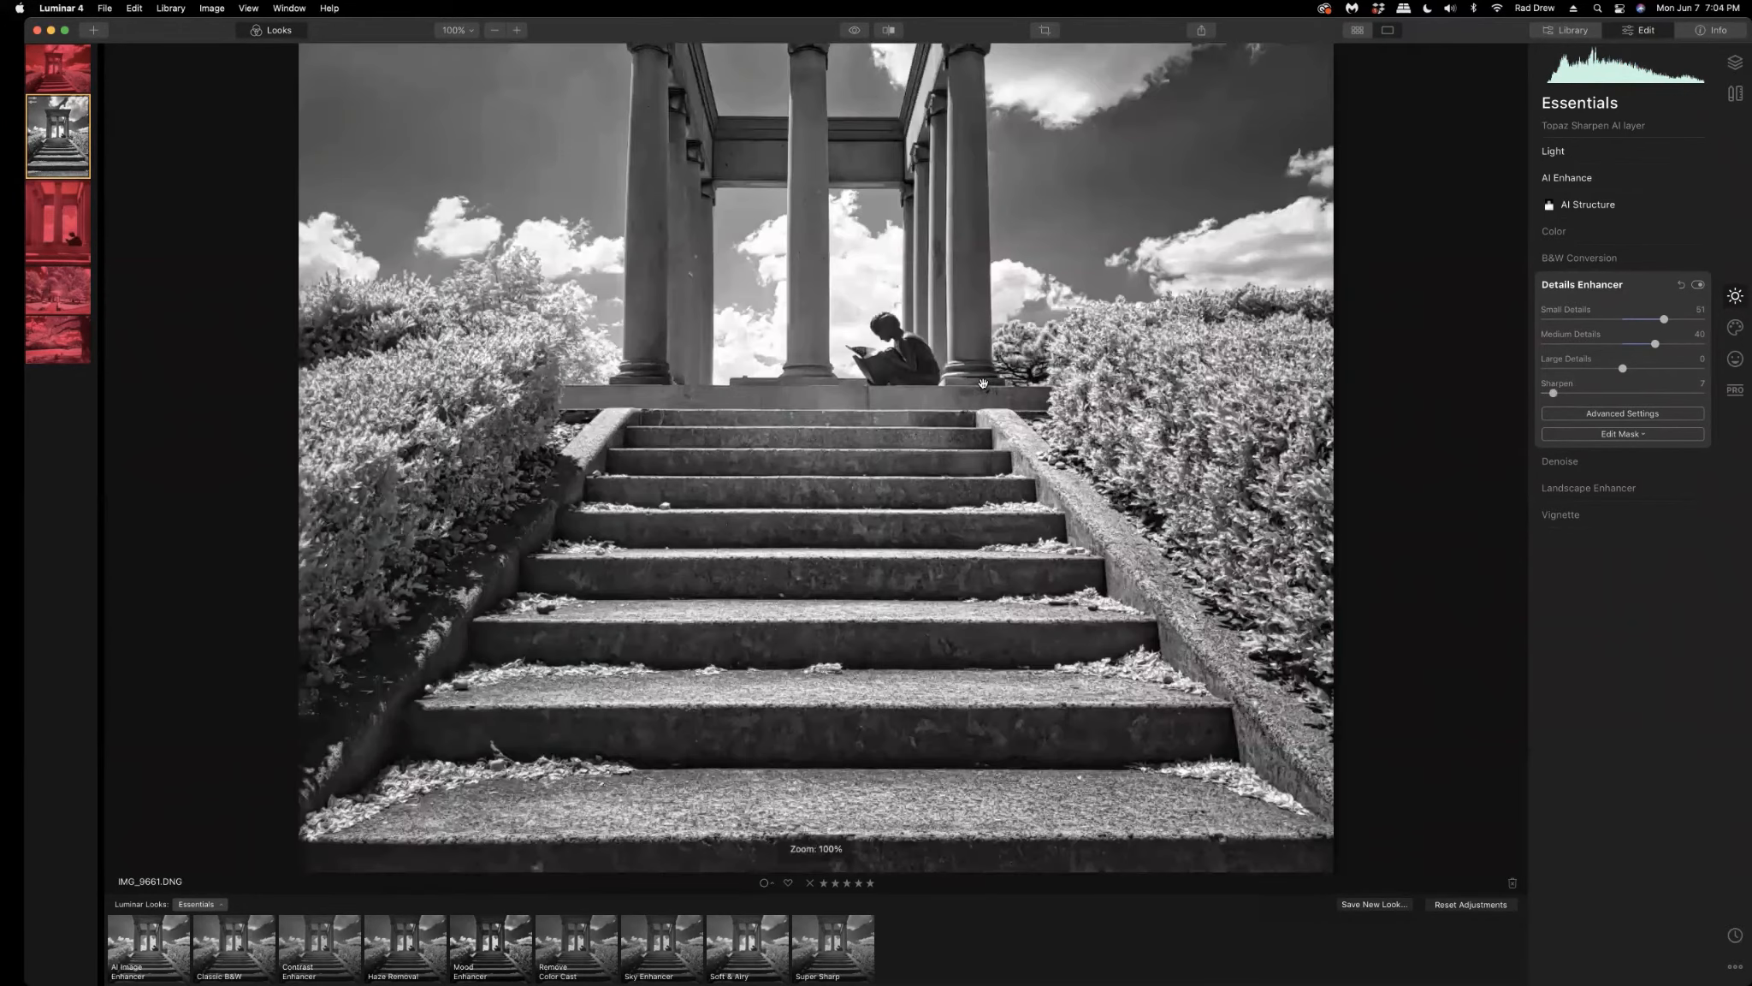
left_click(988, 446)
- Reopen the pavilion photo from the library, compare it with Details Enhancer off and on, and collapse its settings
left_click(1565, 30)
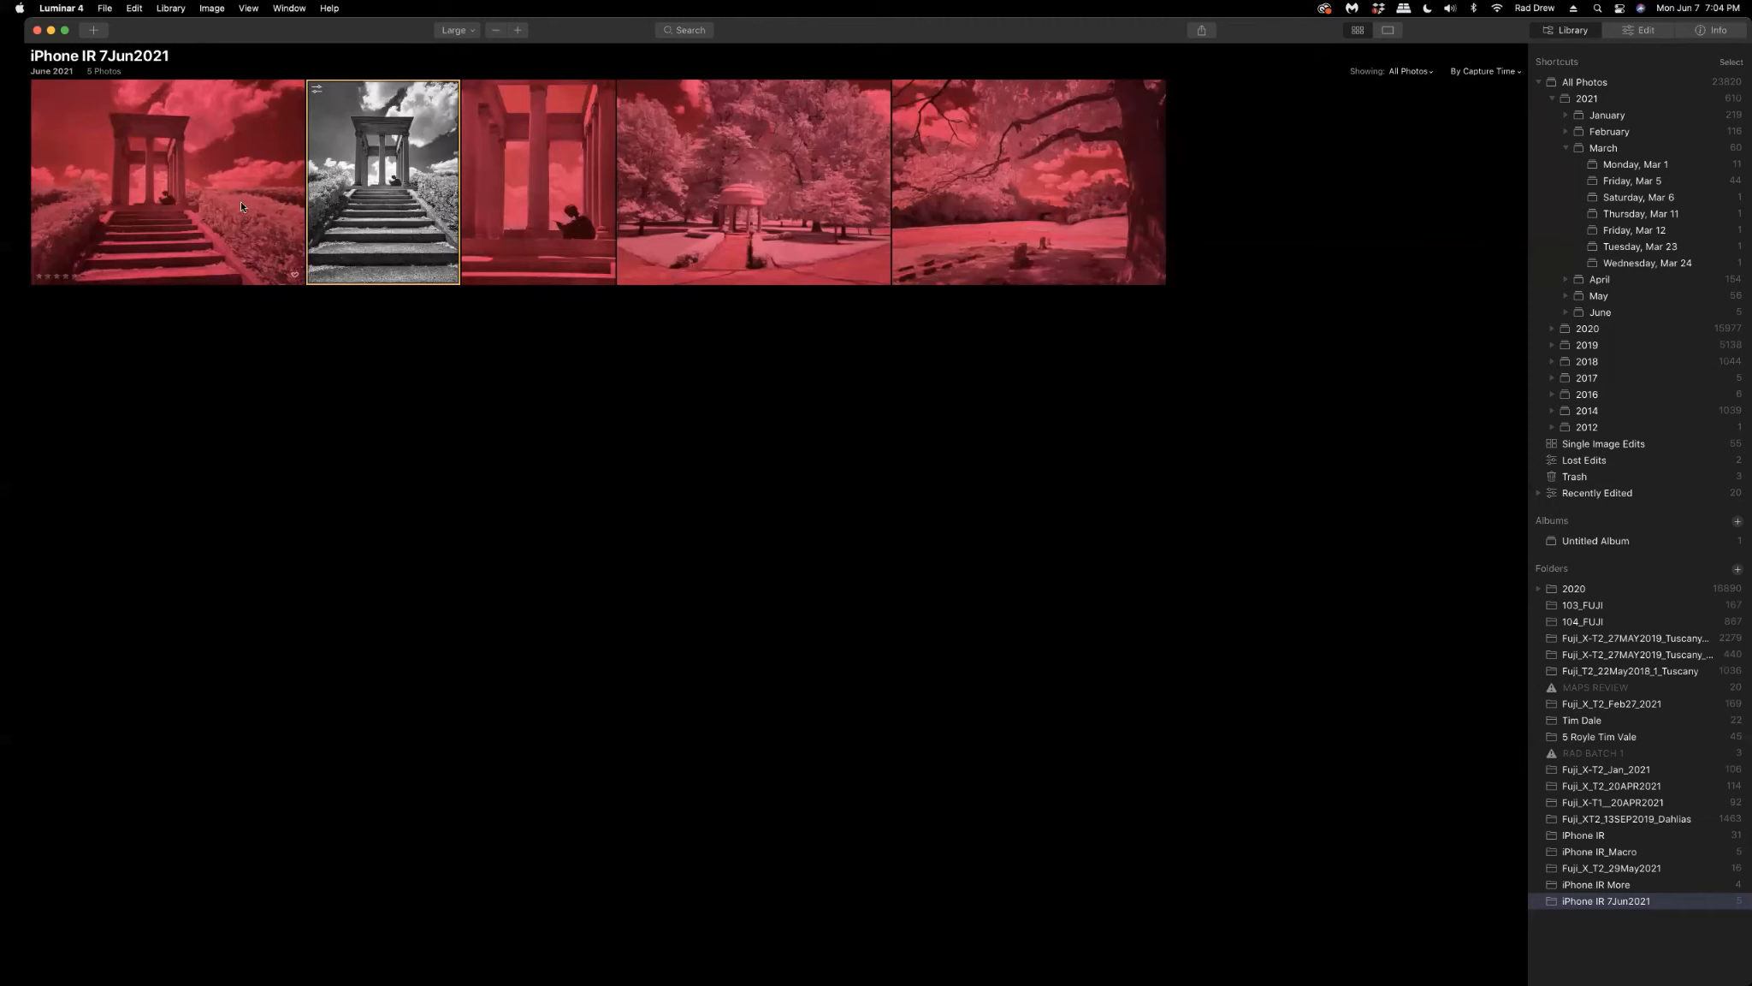
double_click(386, 215)
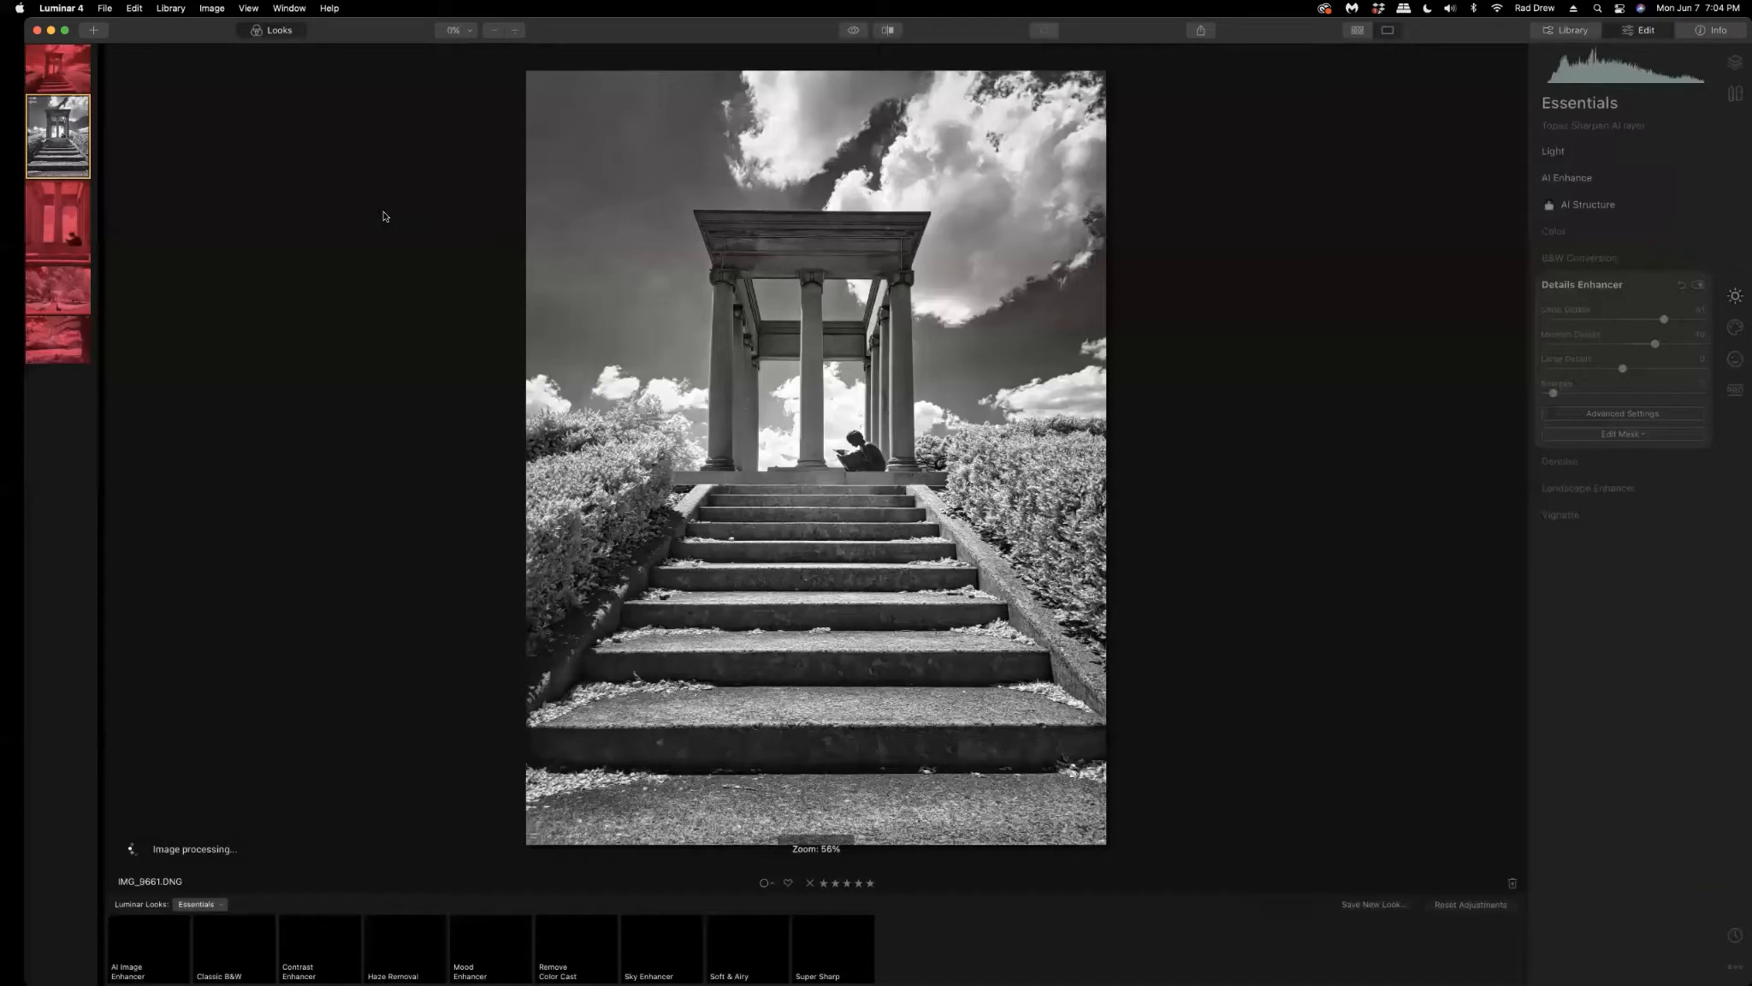
left_click(1698, 287)
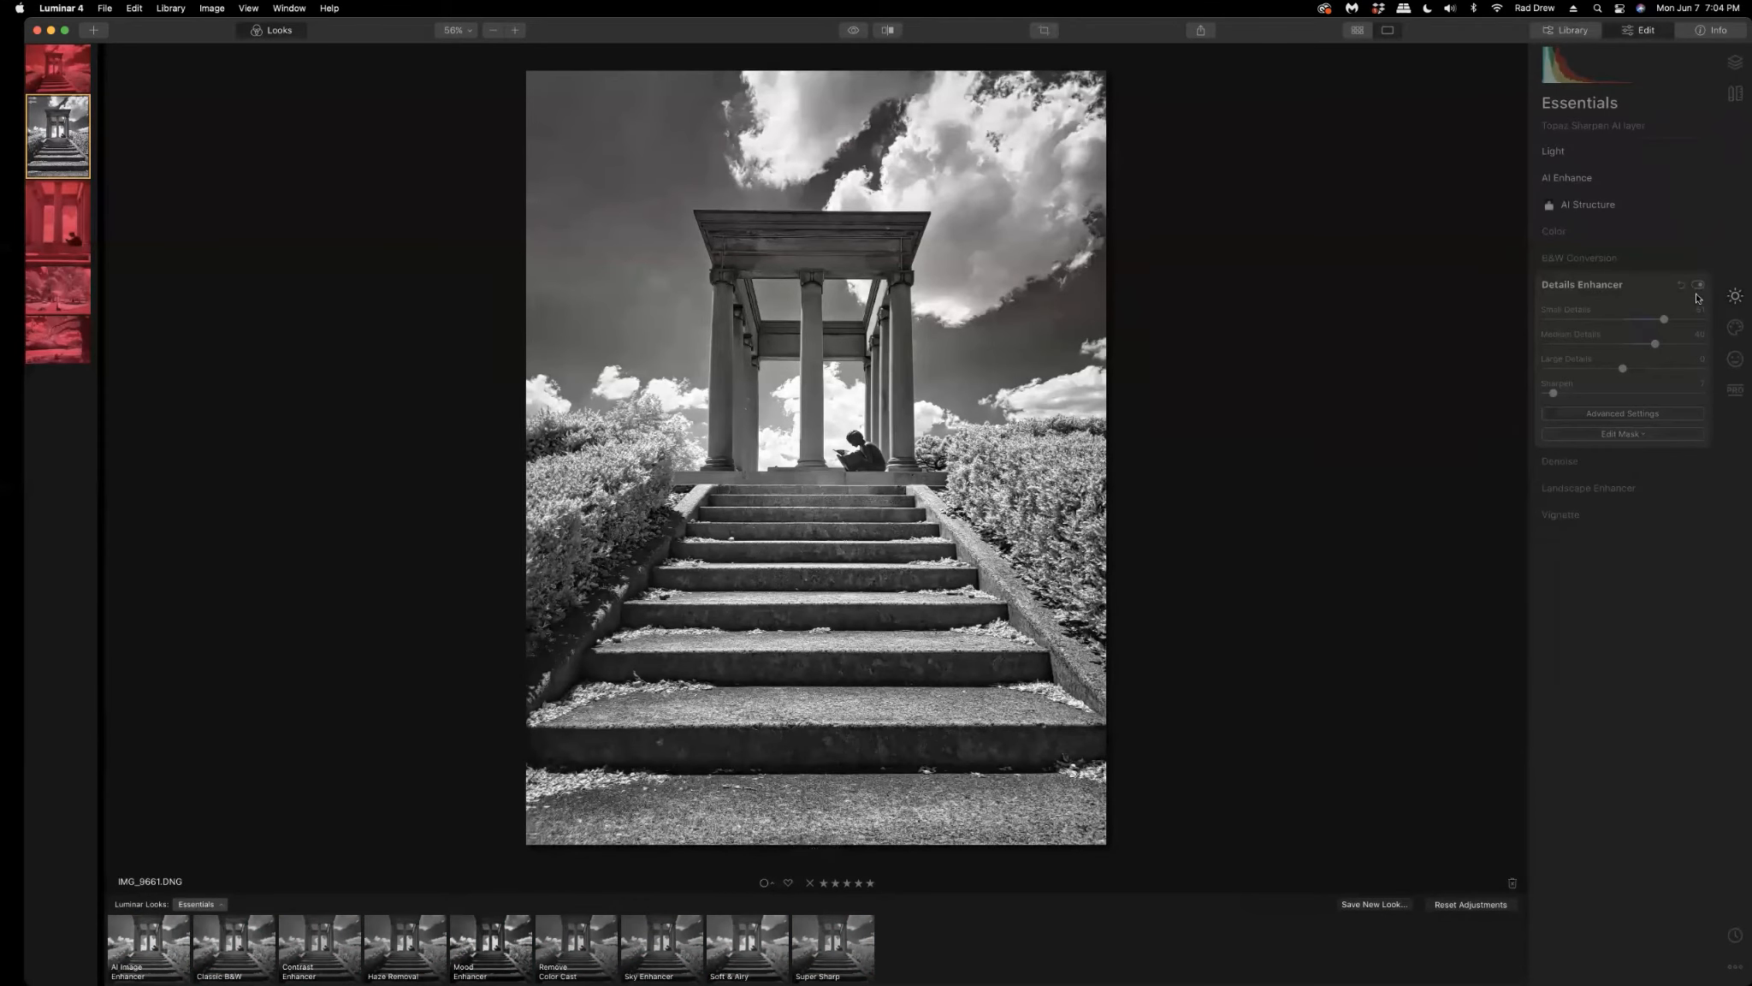
left_click(1698, 287)
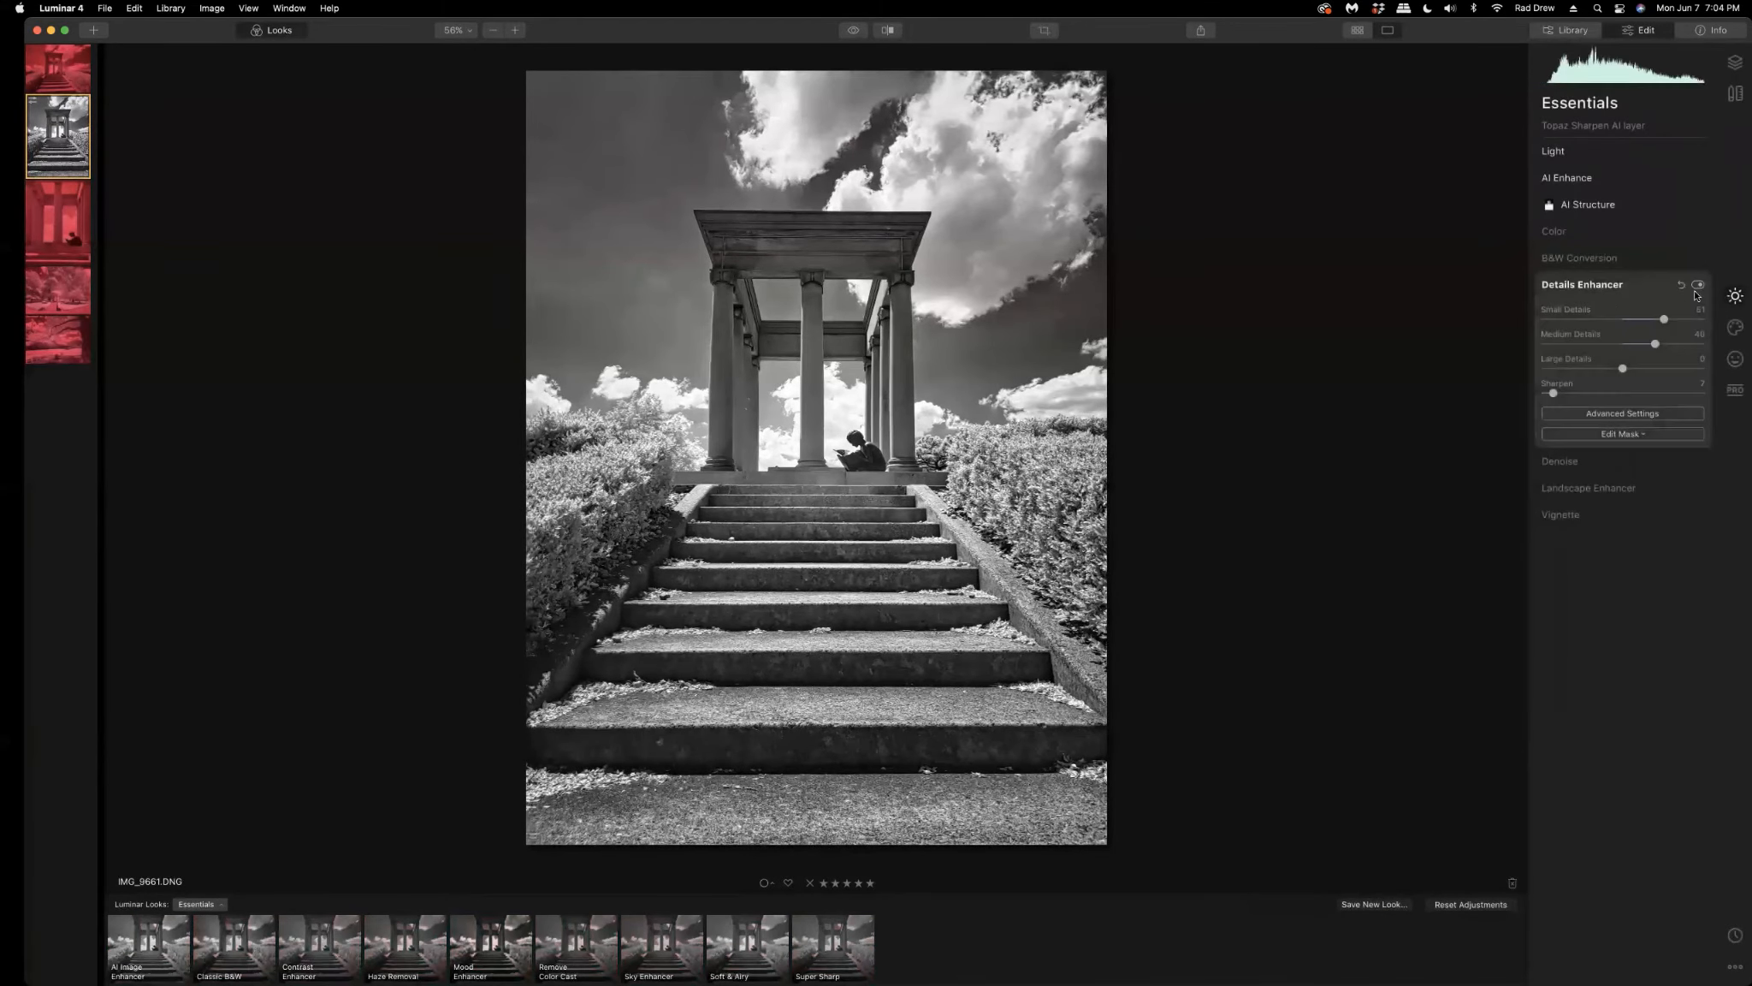
left_click(1698, 288)
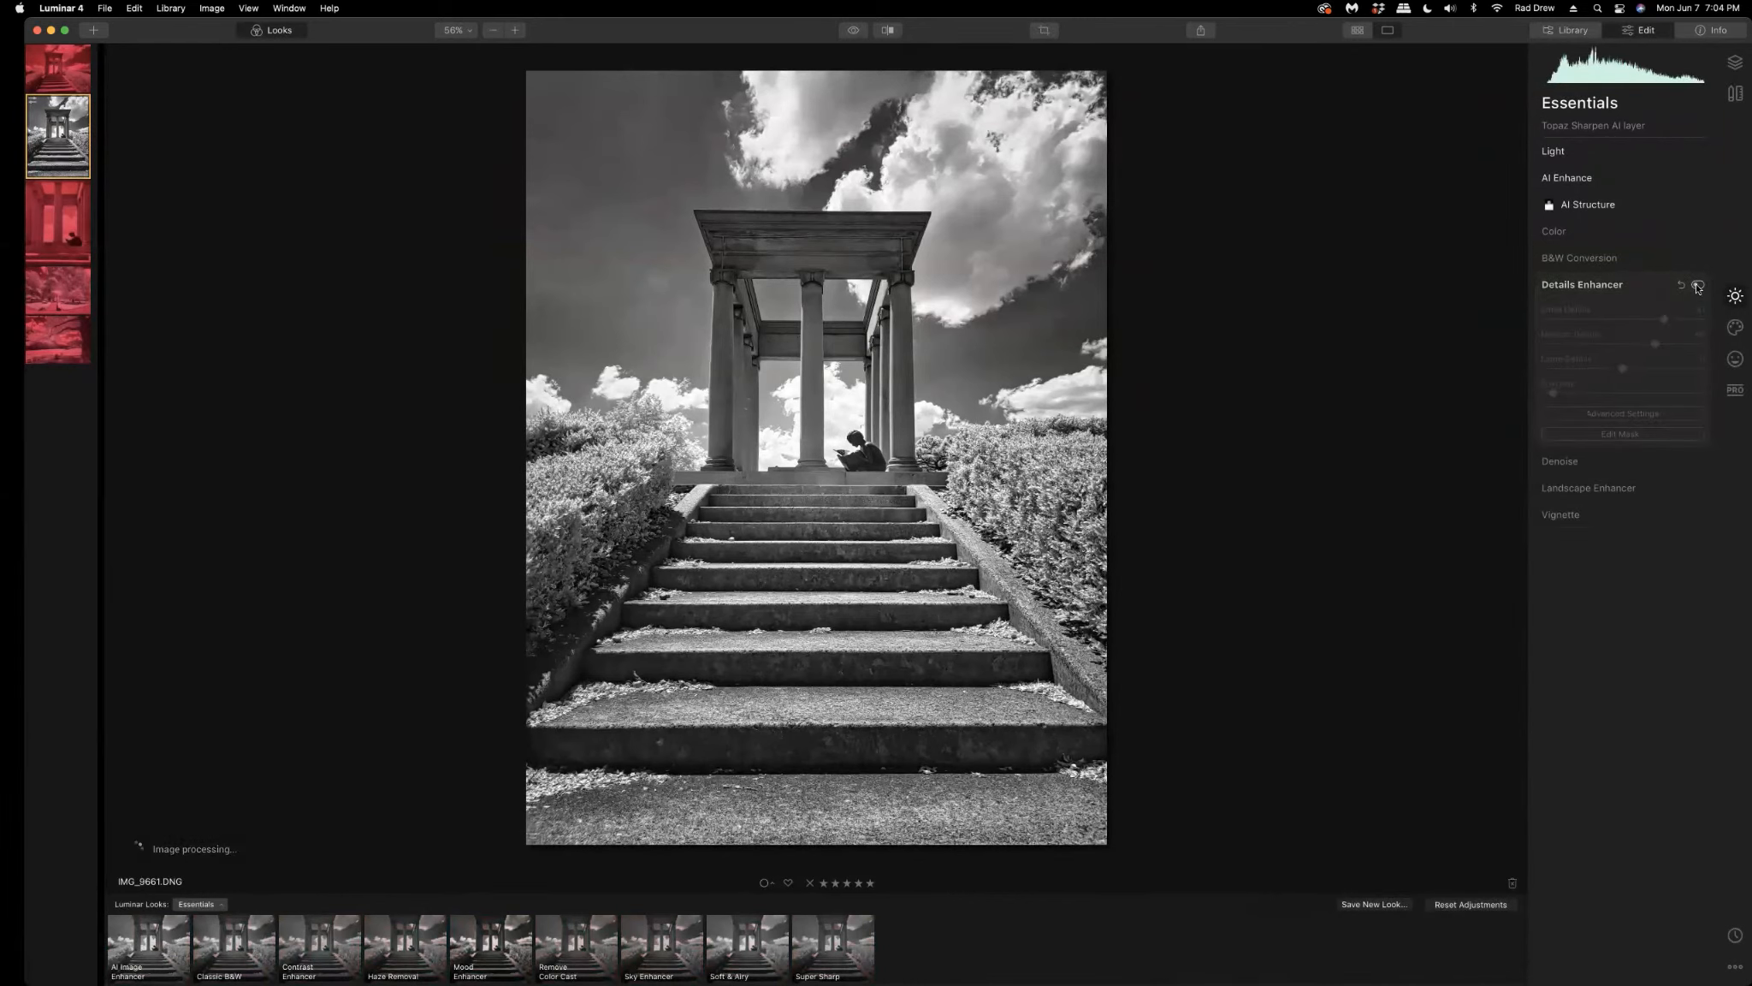
left_click(1698, 287)
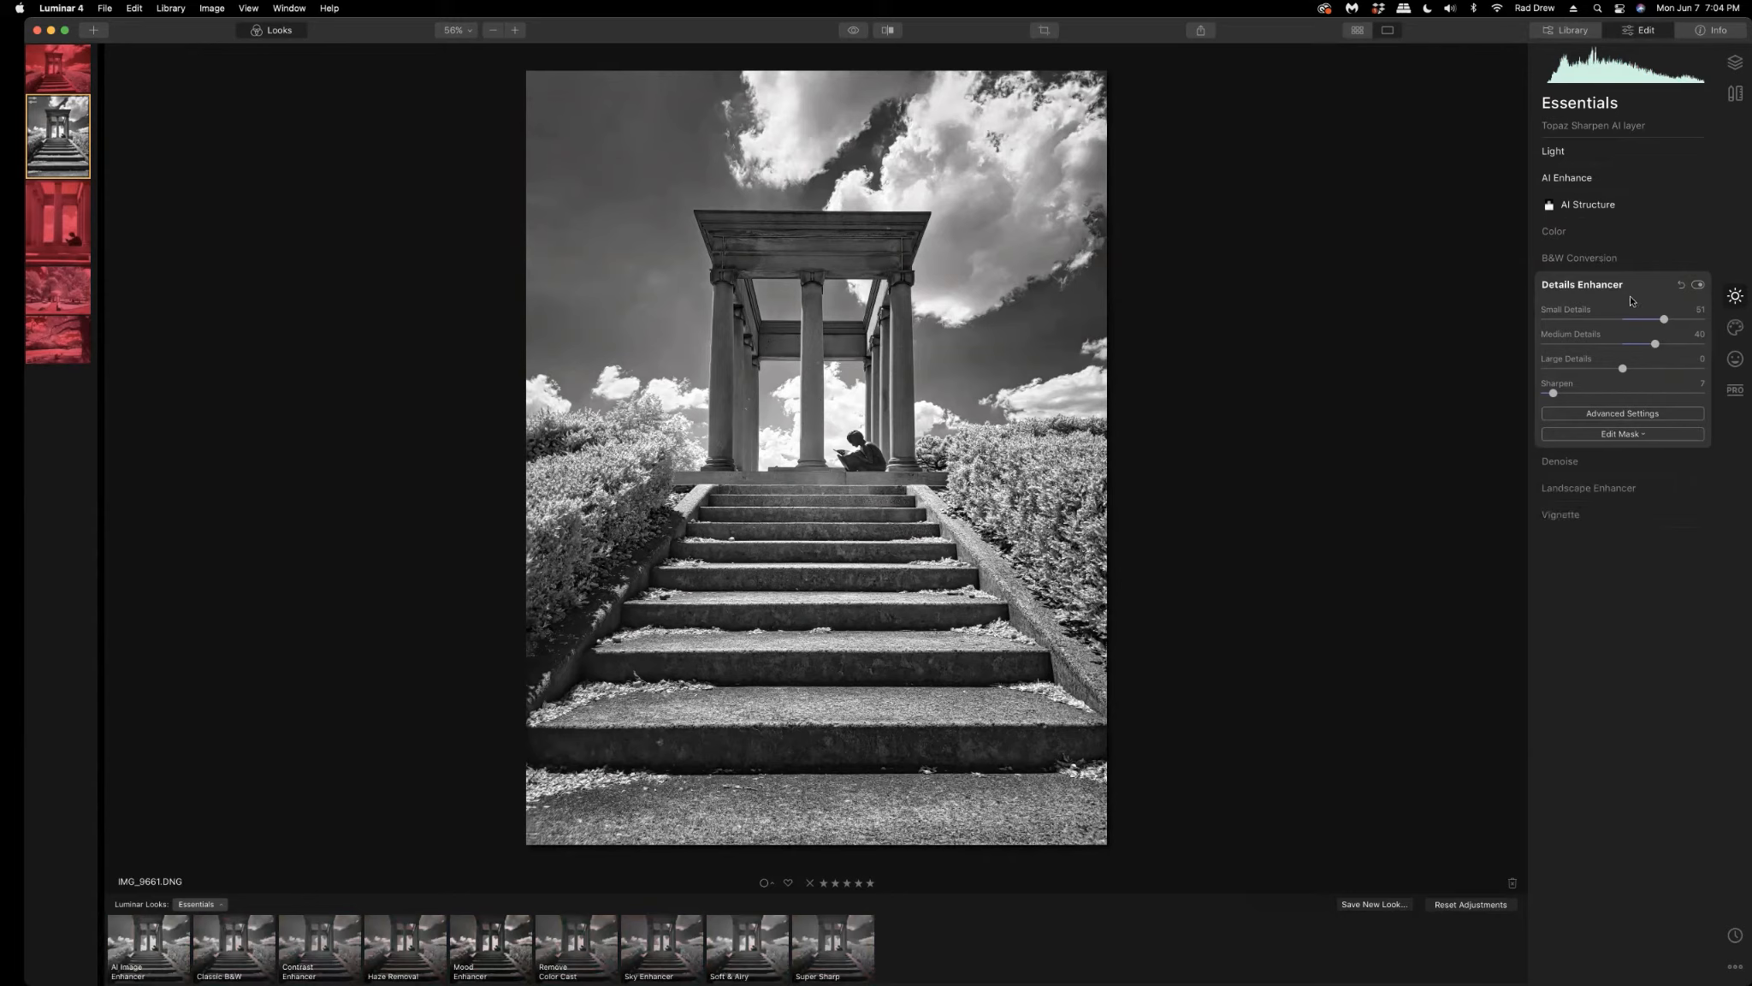
left_click(1574, 287)
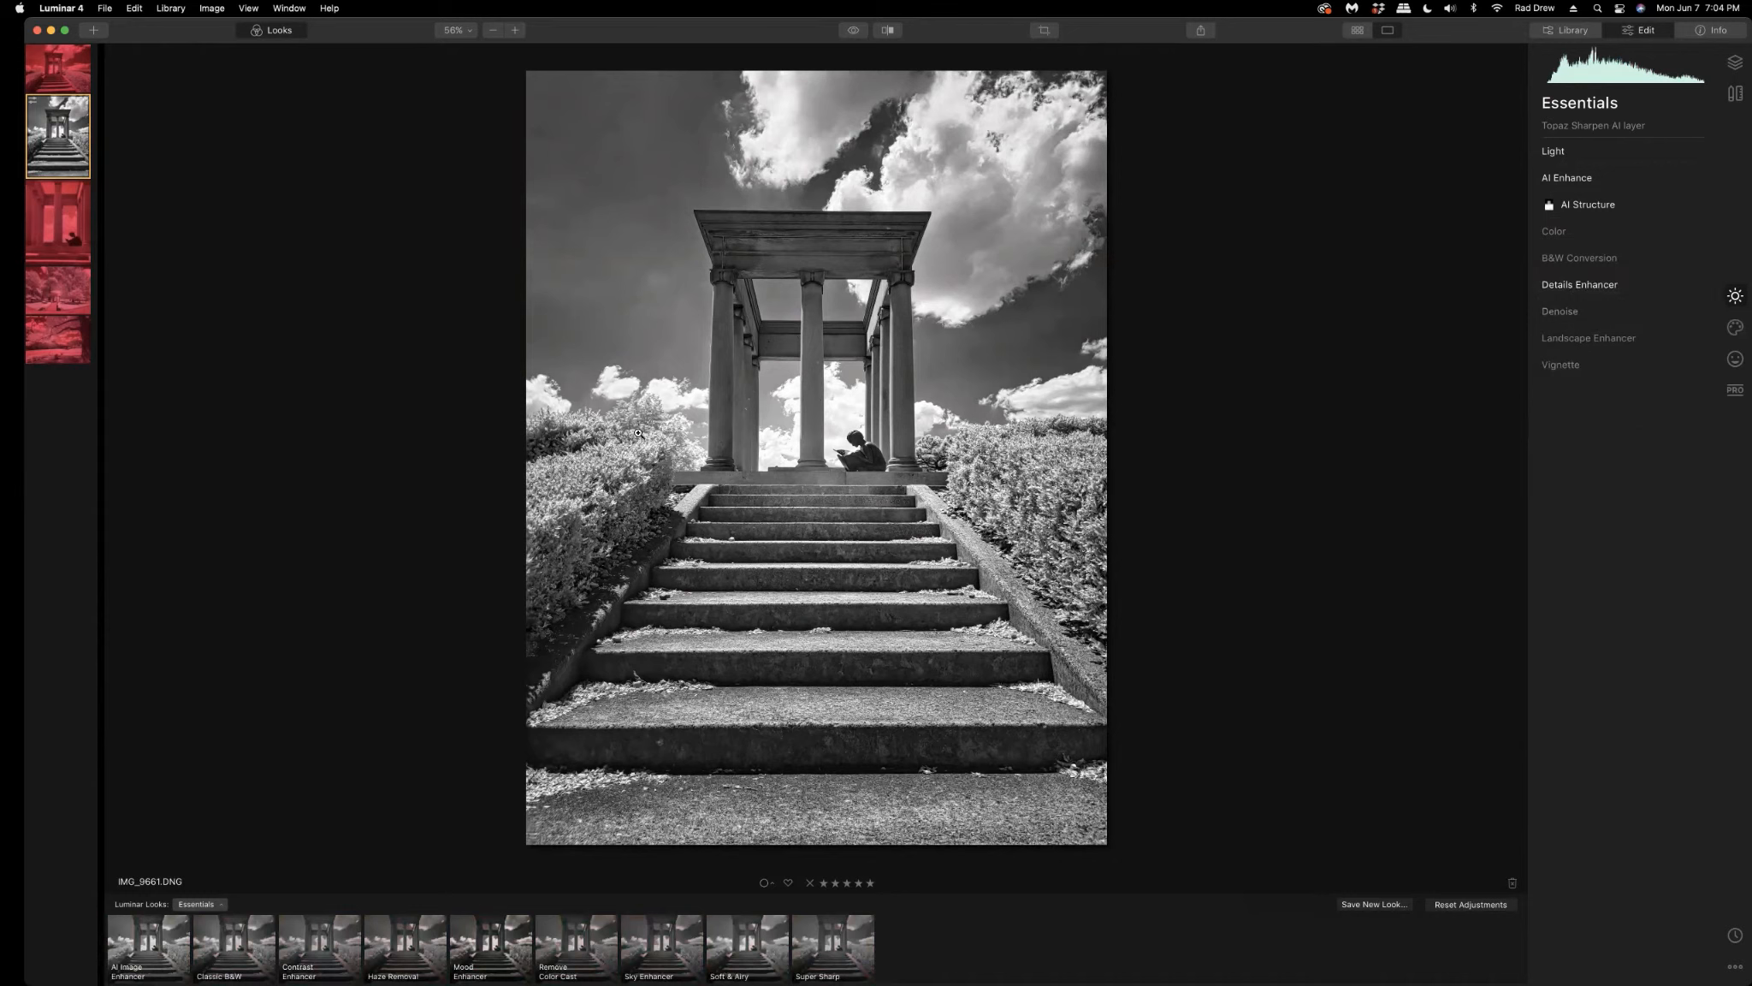
- Open the photo in the Silver Efex Pro 2 plugin
left_click(133, 7)
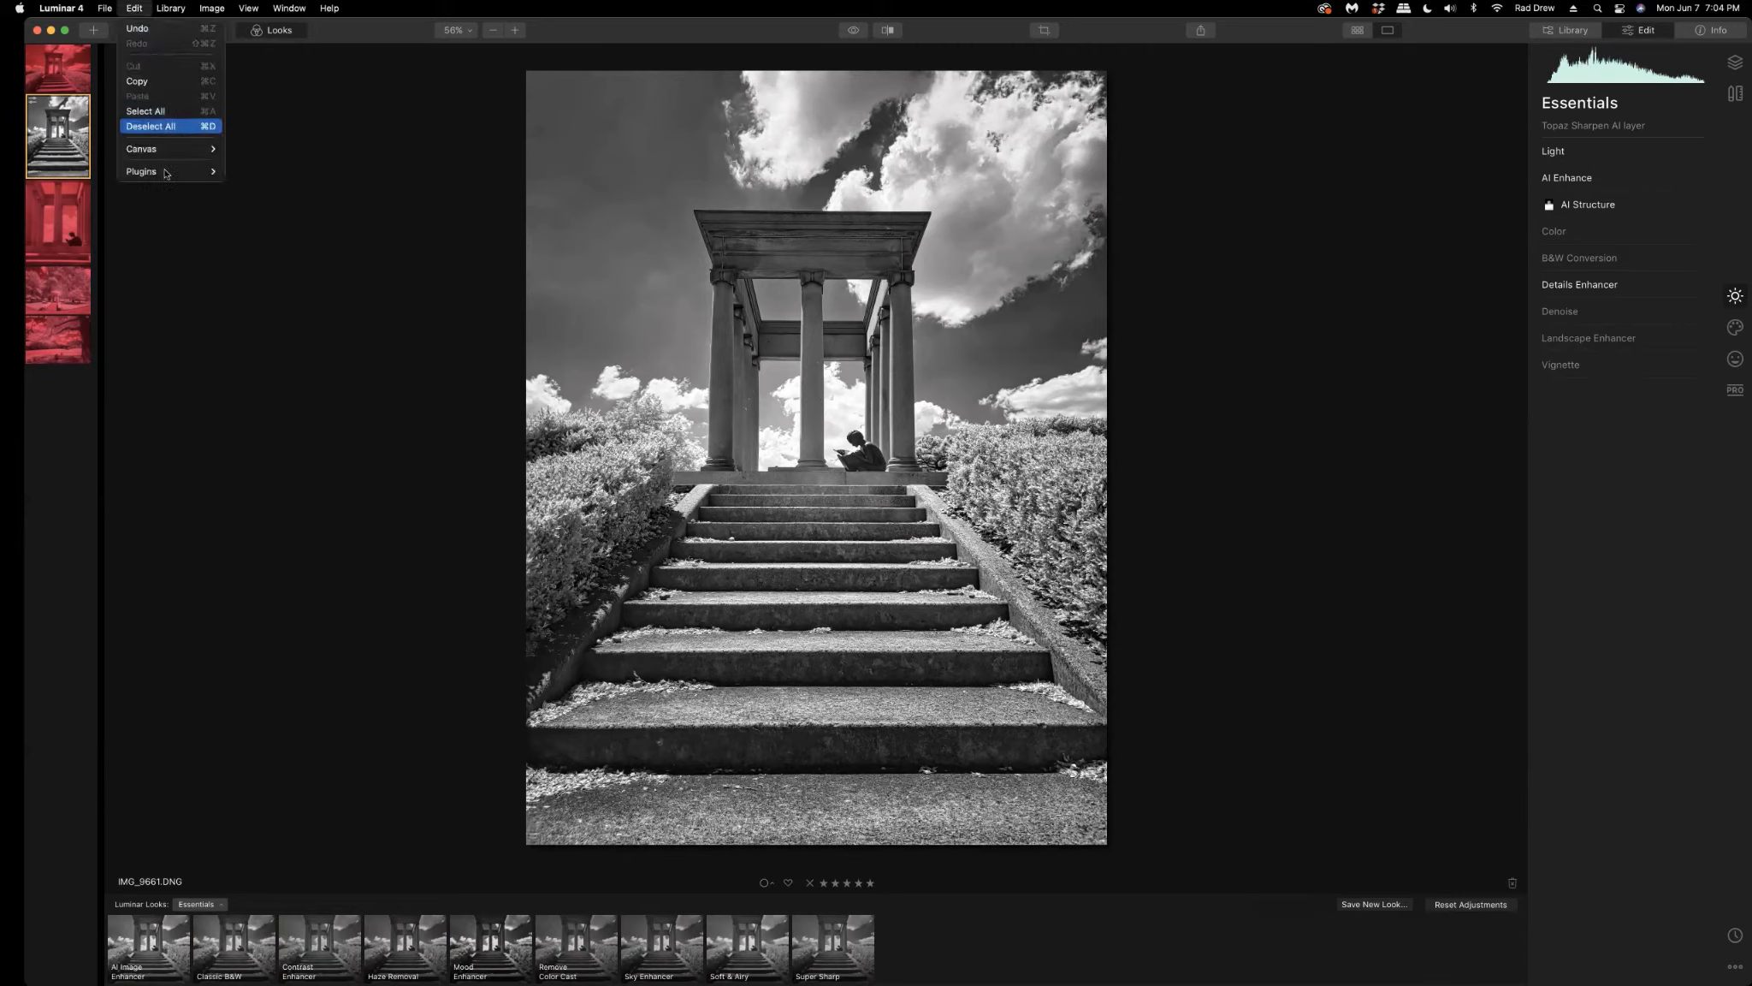
mouse_move(162, 174)
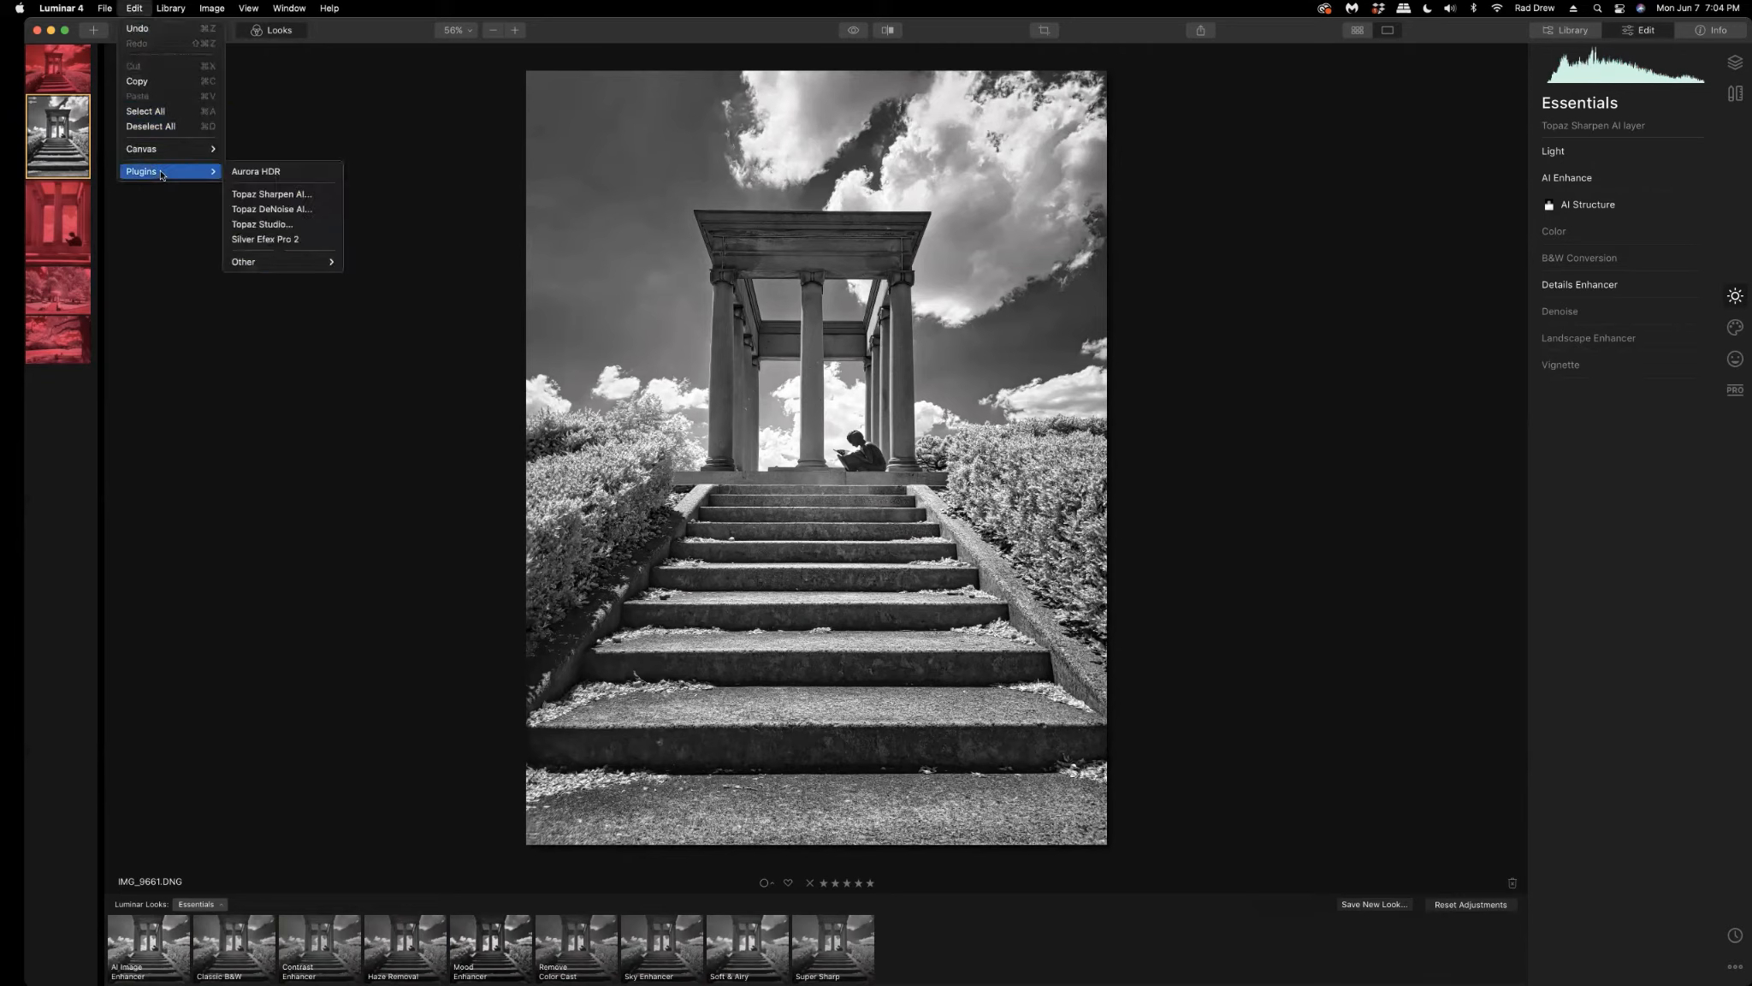
left_click(265, 240)
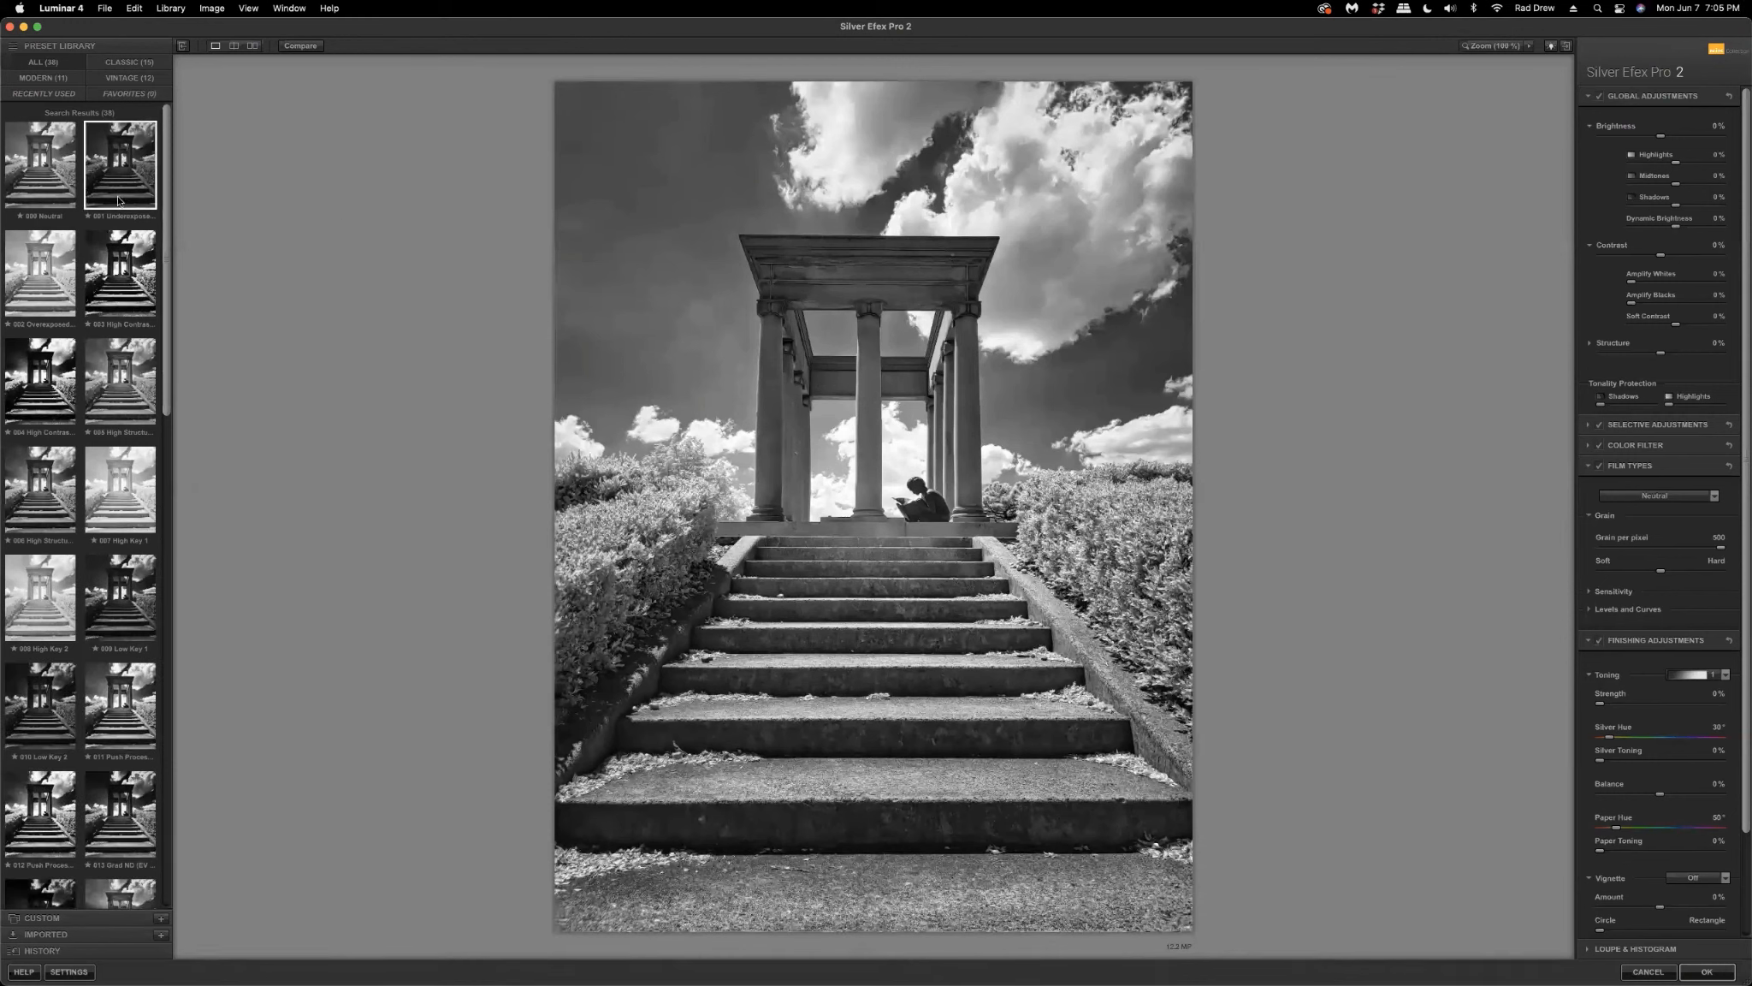
- Try the presets 016 Full Dynamic (smooth), 014 Grad ND (EV -2), 015 Full Dynamic (harsh) and 020 Fine Art (high key, framed)
scroll(101, 257, "down", 3)
scroll(101, 257, "down", 10)
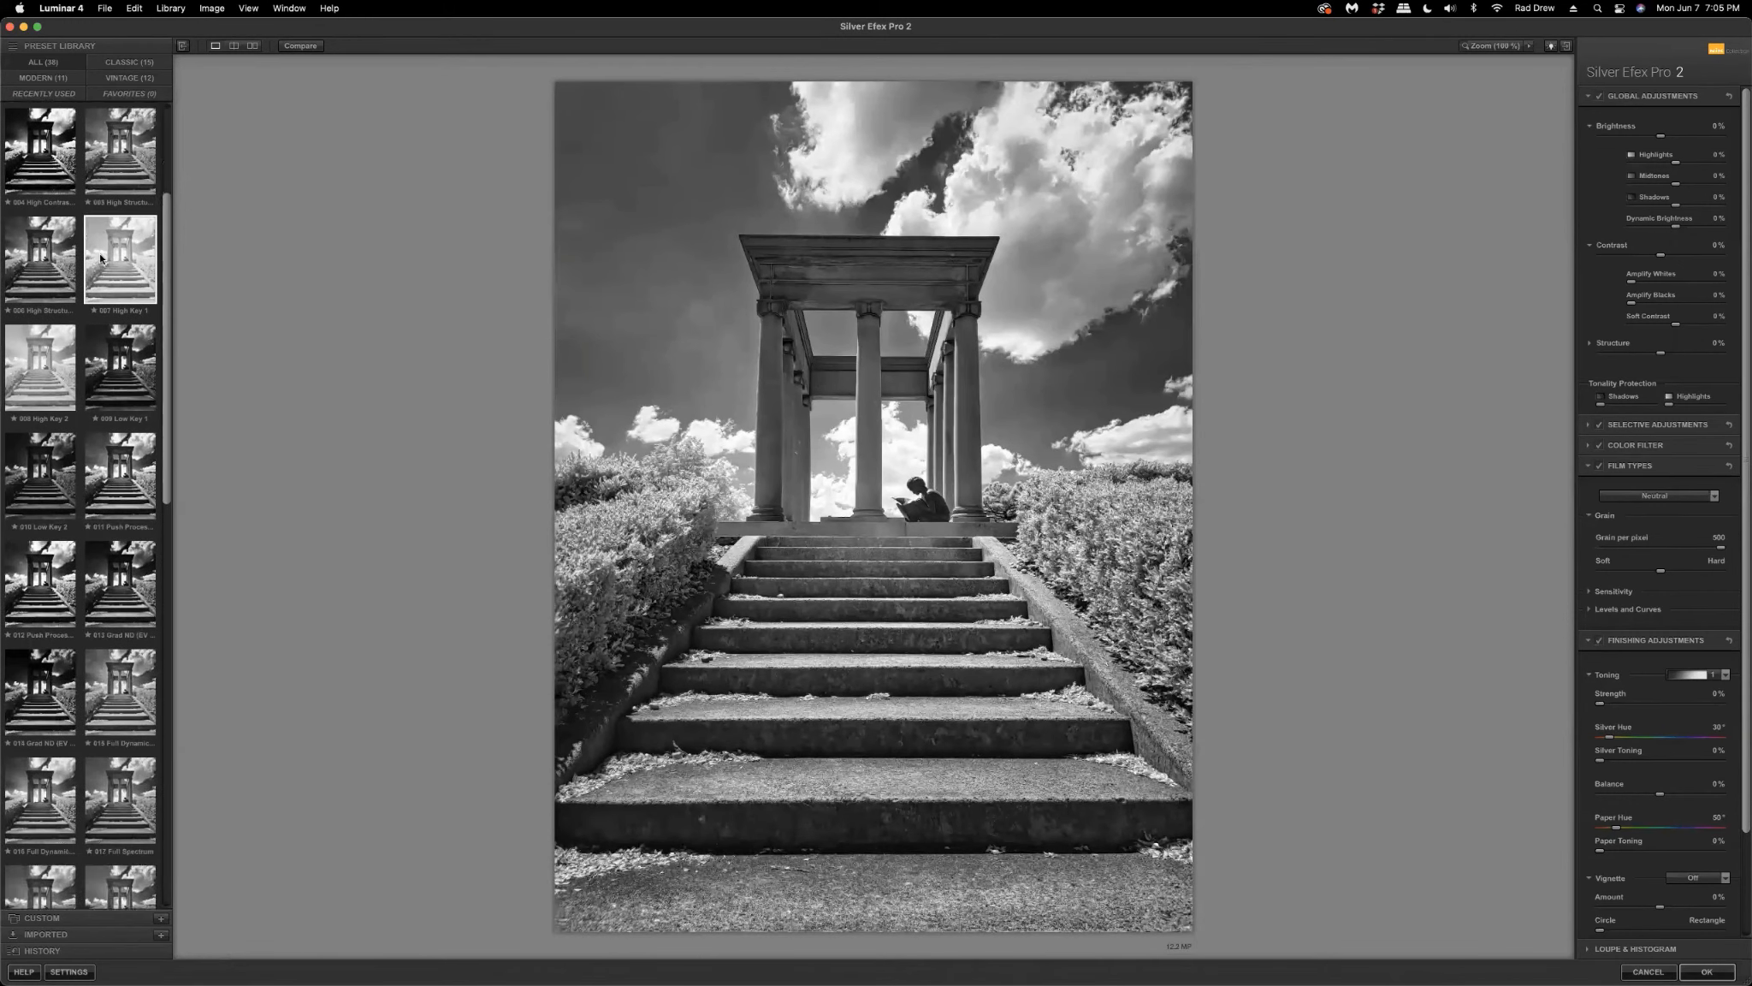
scroll(100, 259, "down", 3)
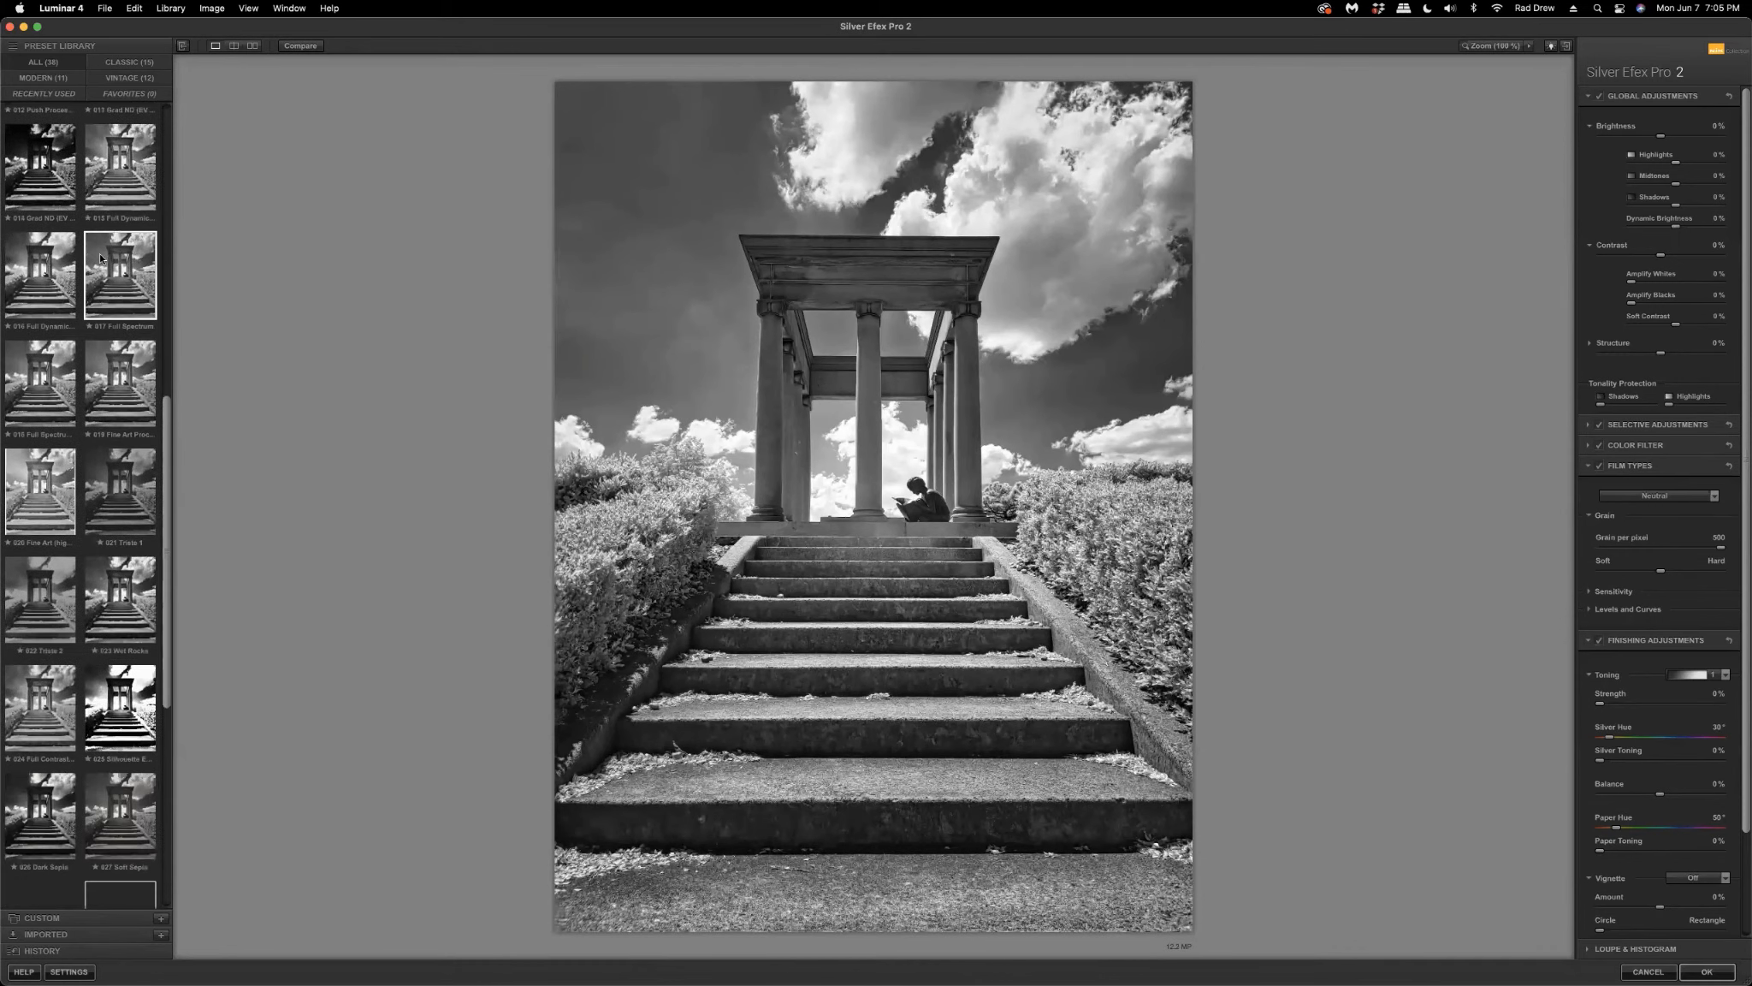
scroll(101, 265, "down", 1)
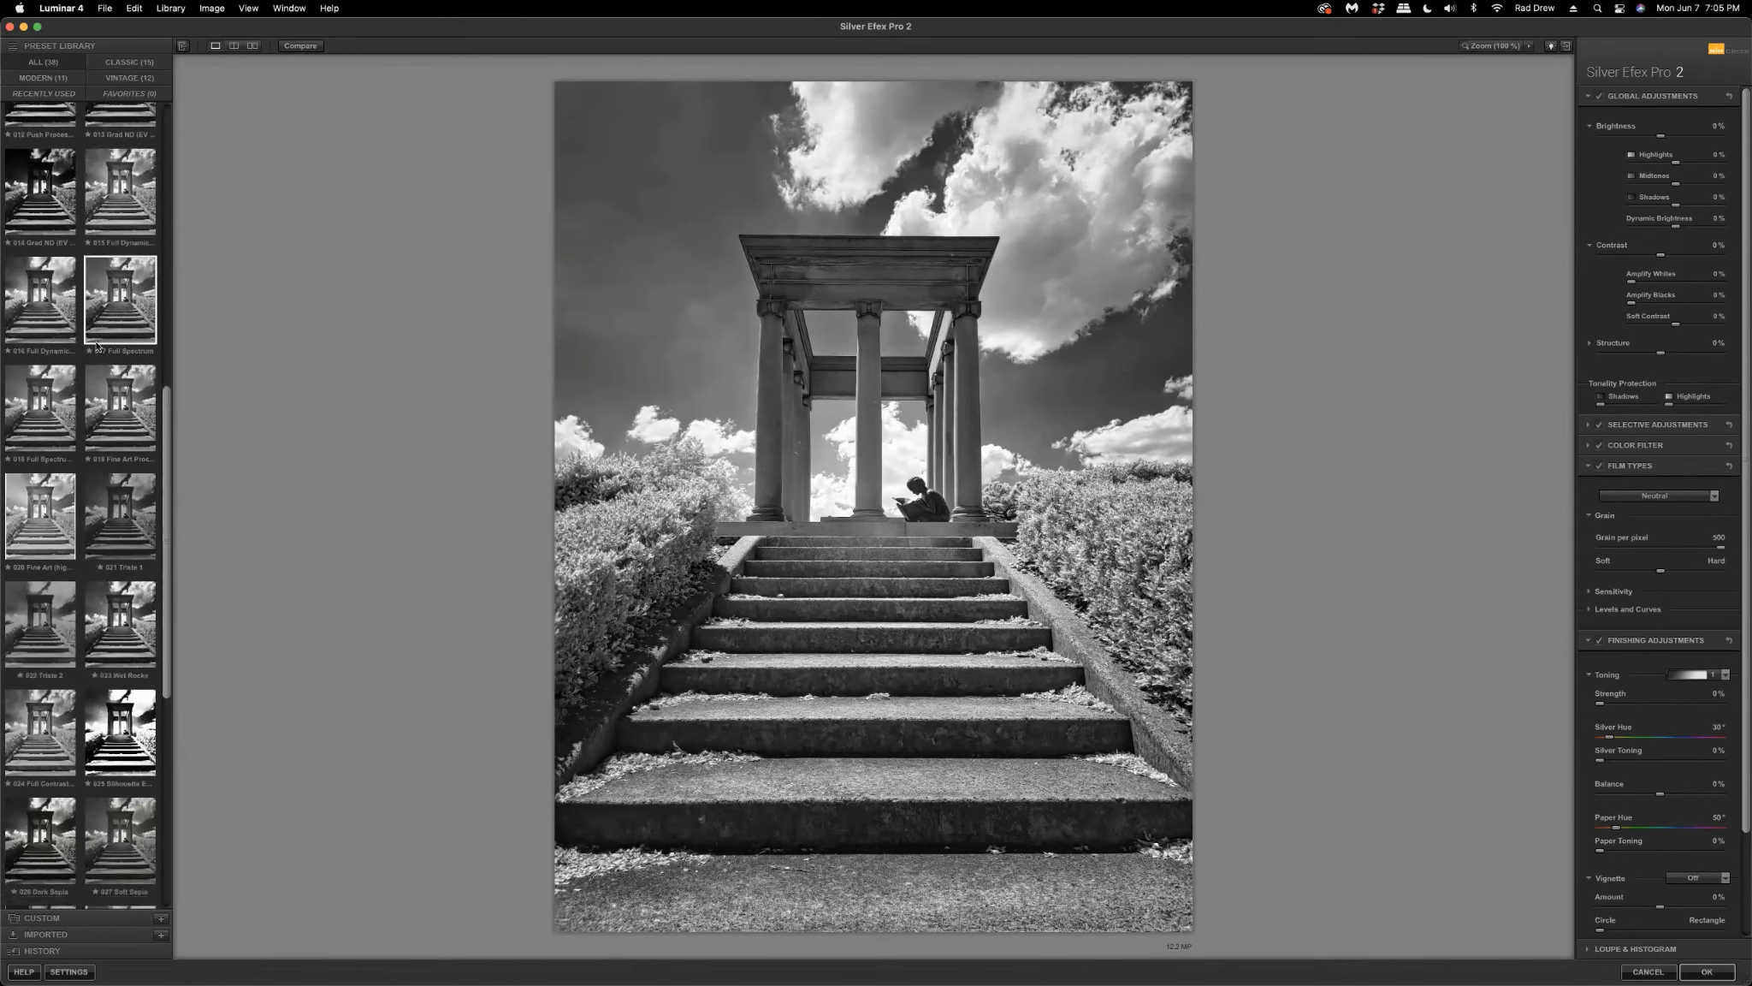
scroll(98, 513, "up", 2)
left_click(49, 373)
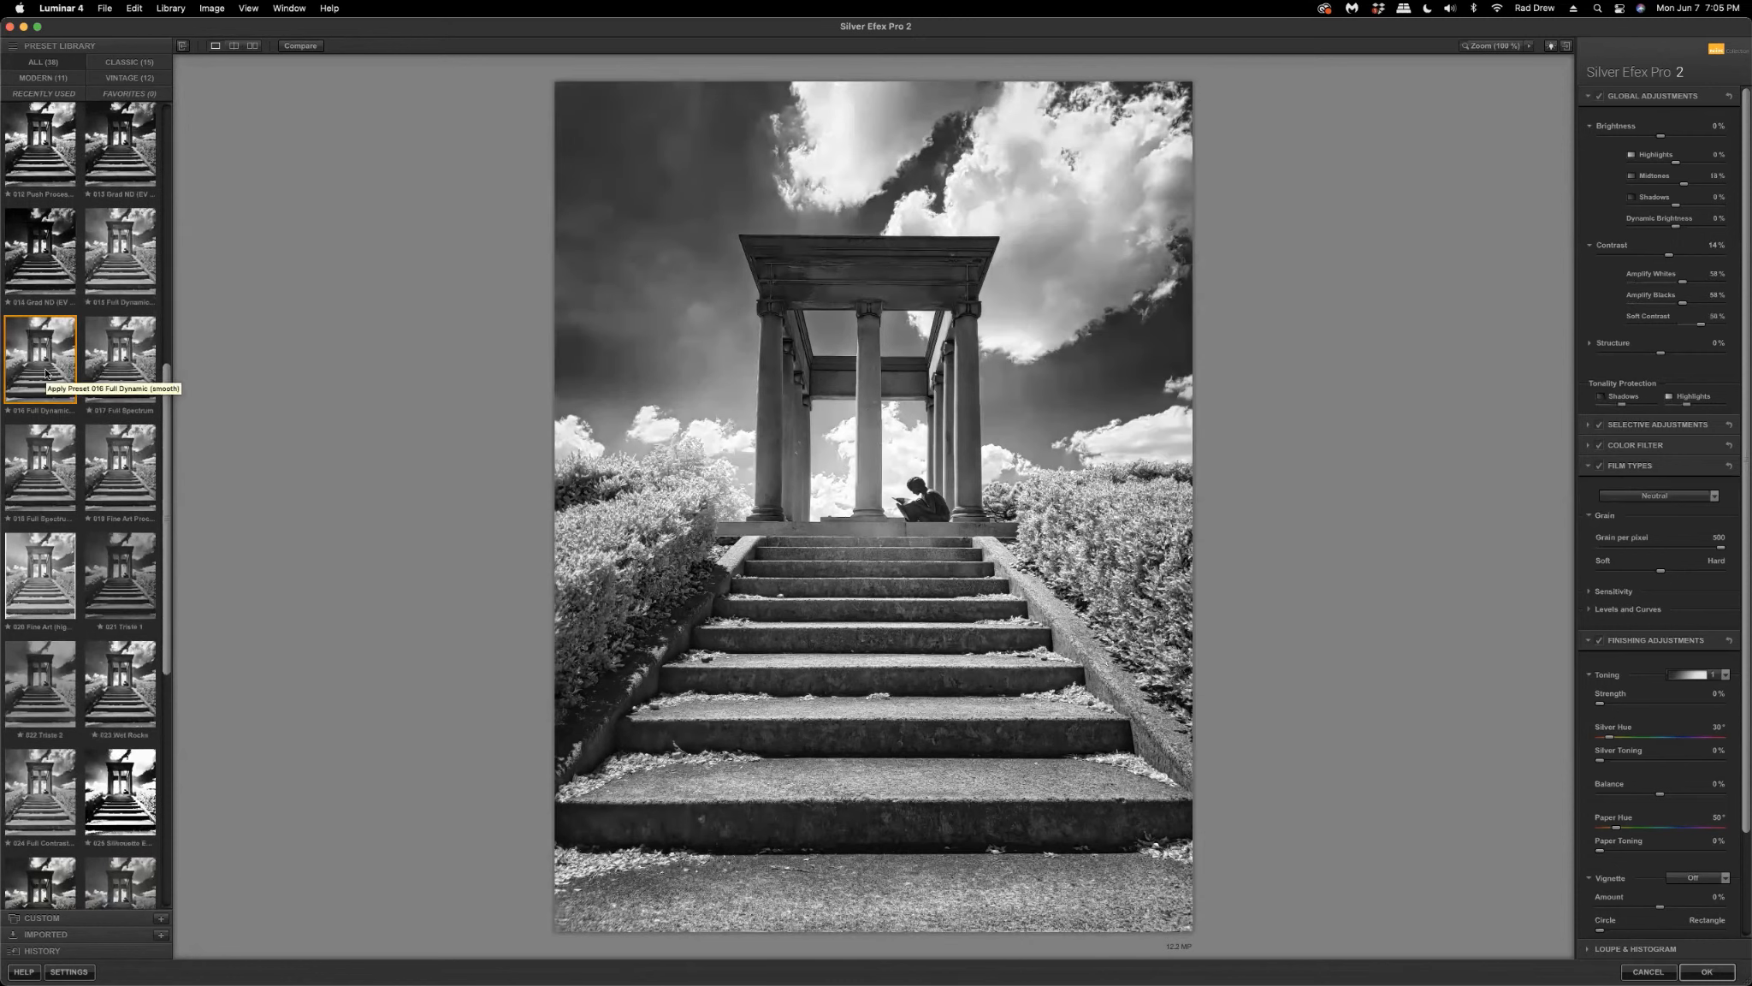
left_click(32, 264)
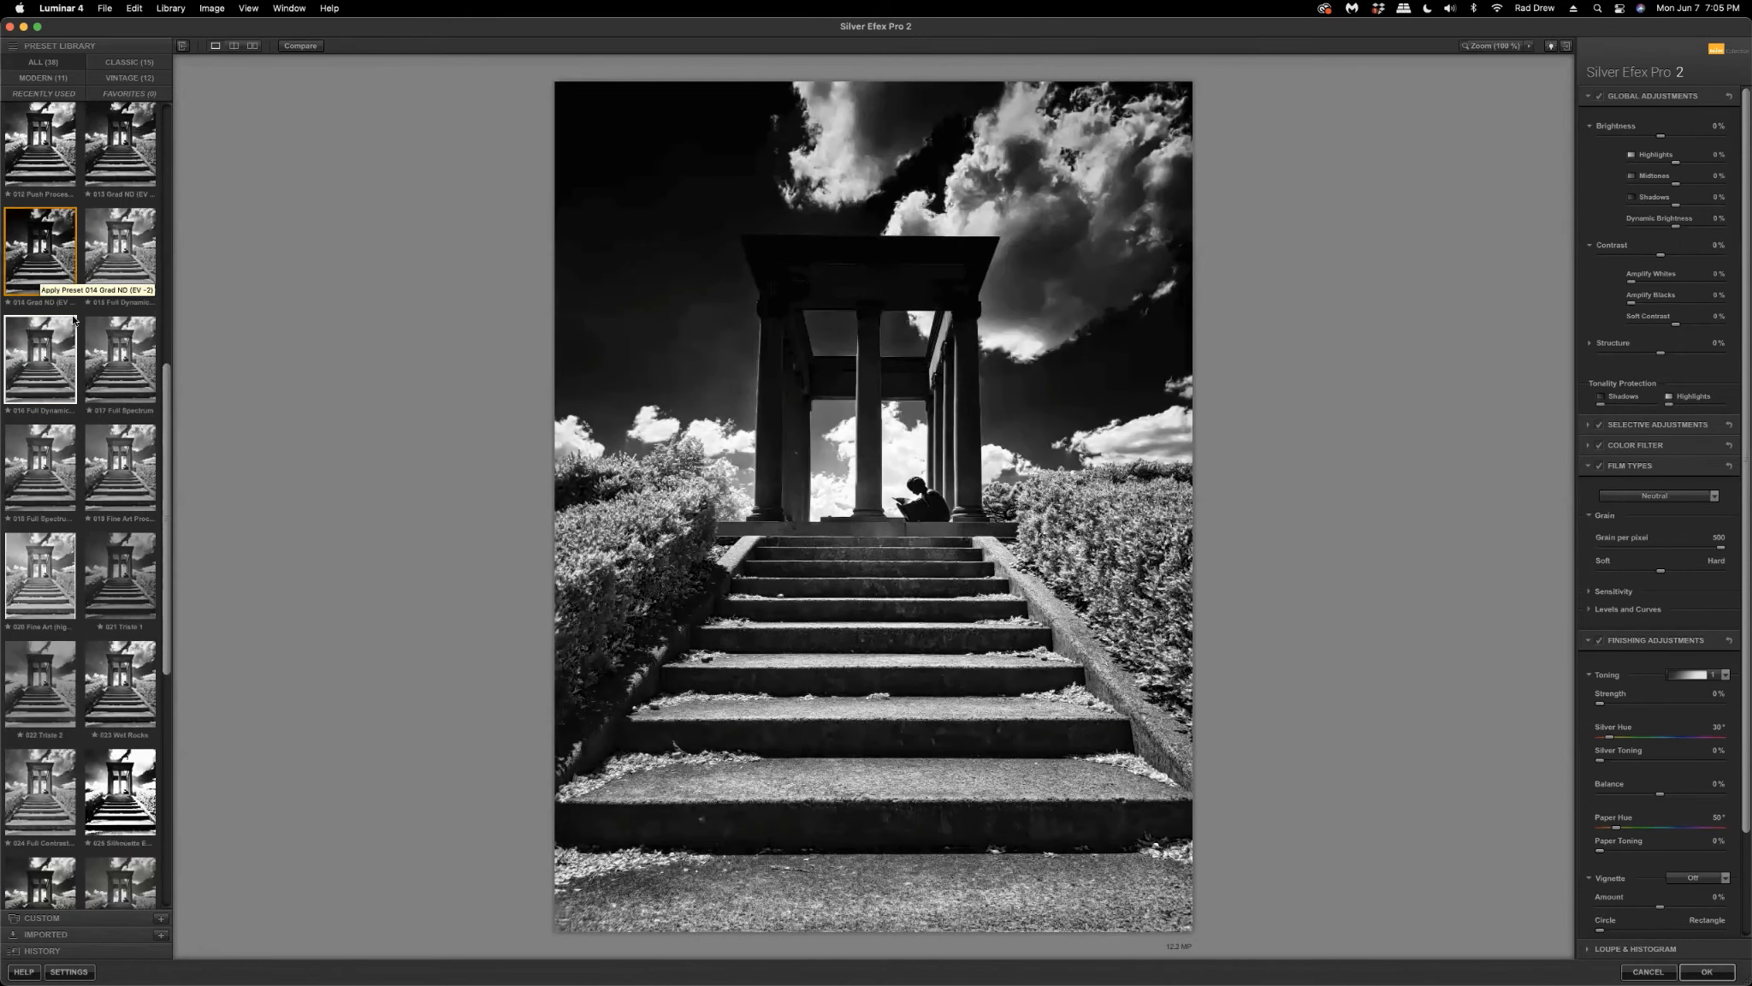
left_click(110, 257)
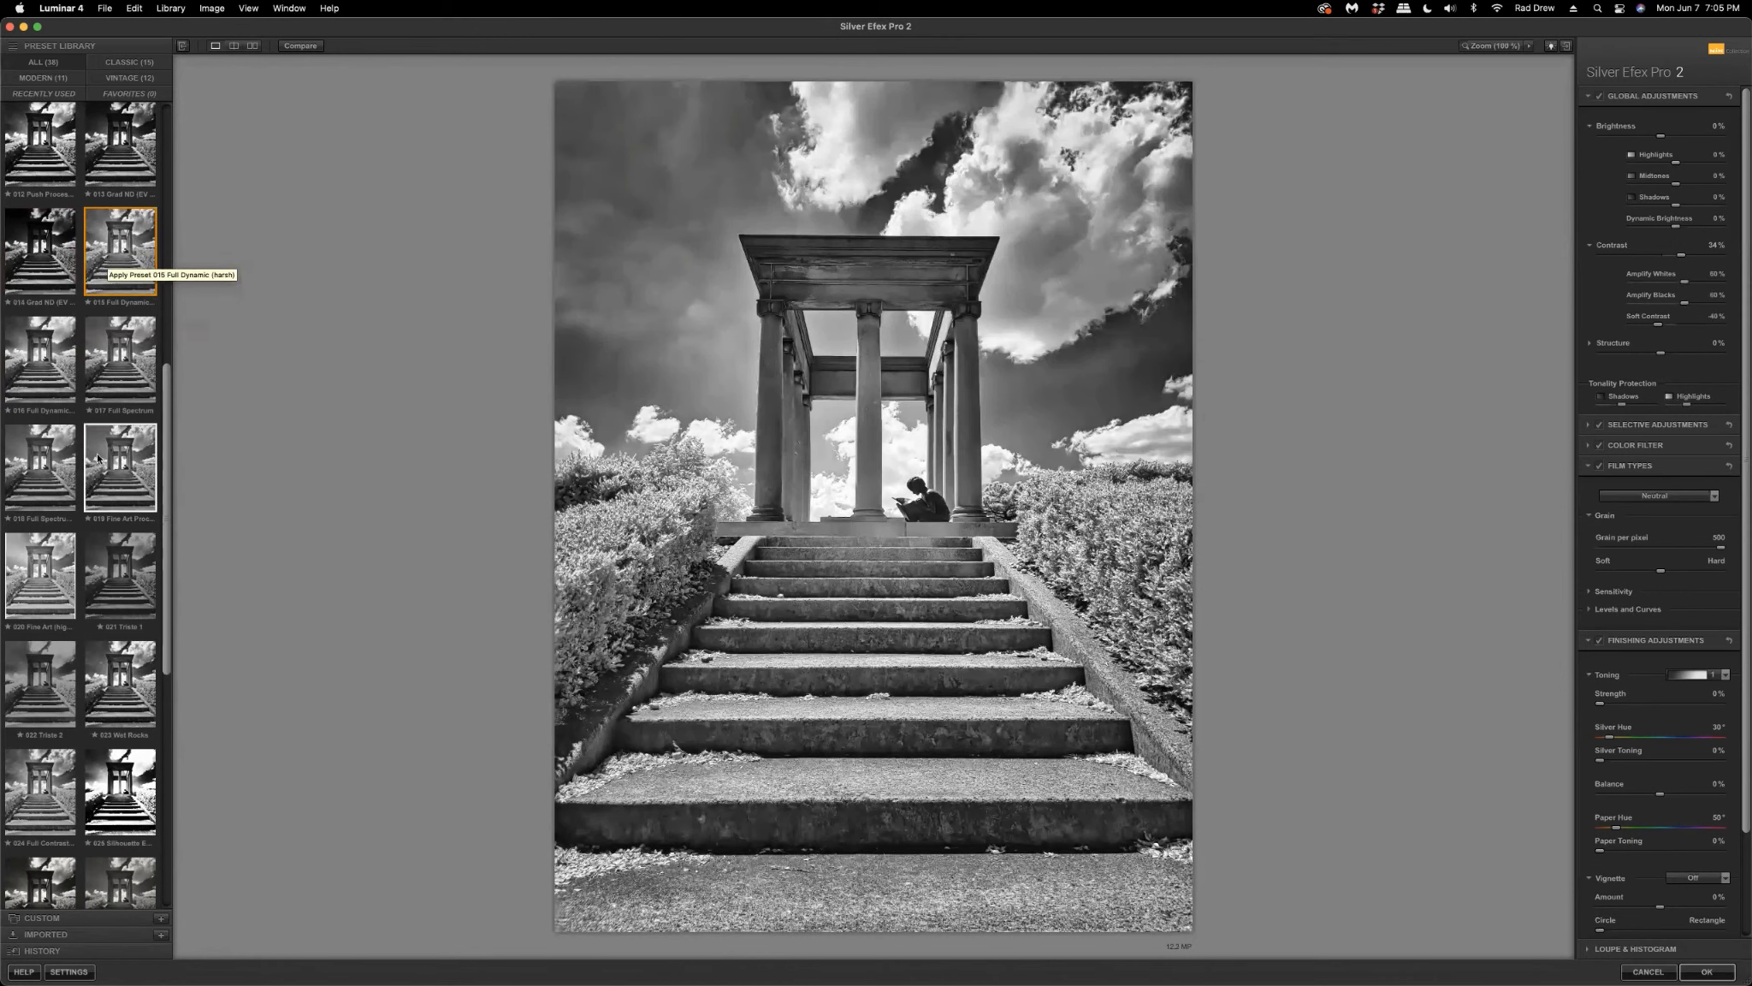
scroll(90, 471, "down", 1)
left_click(44, 552)
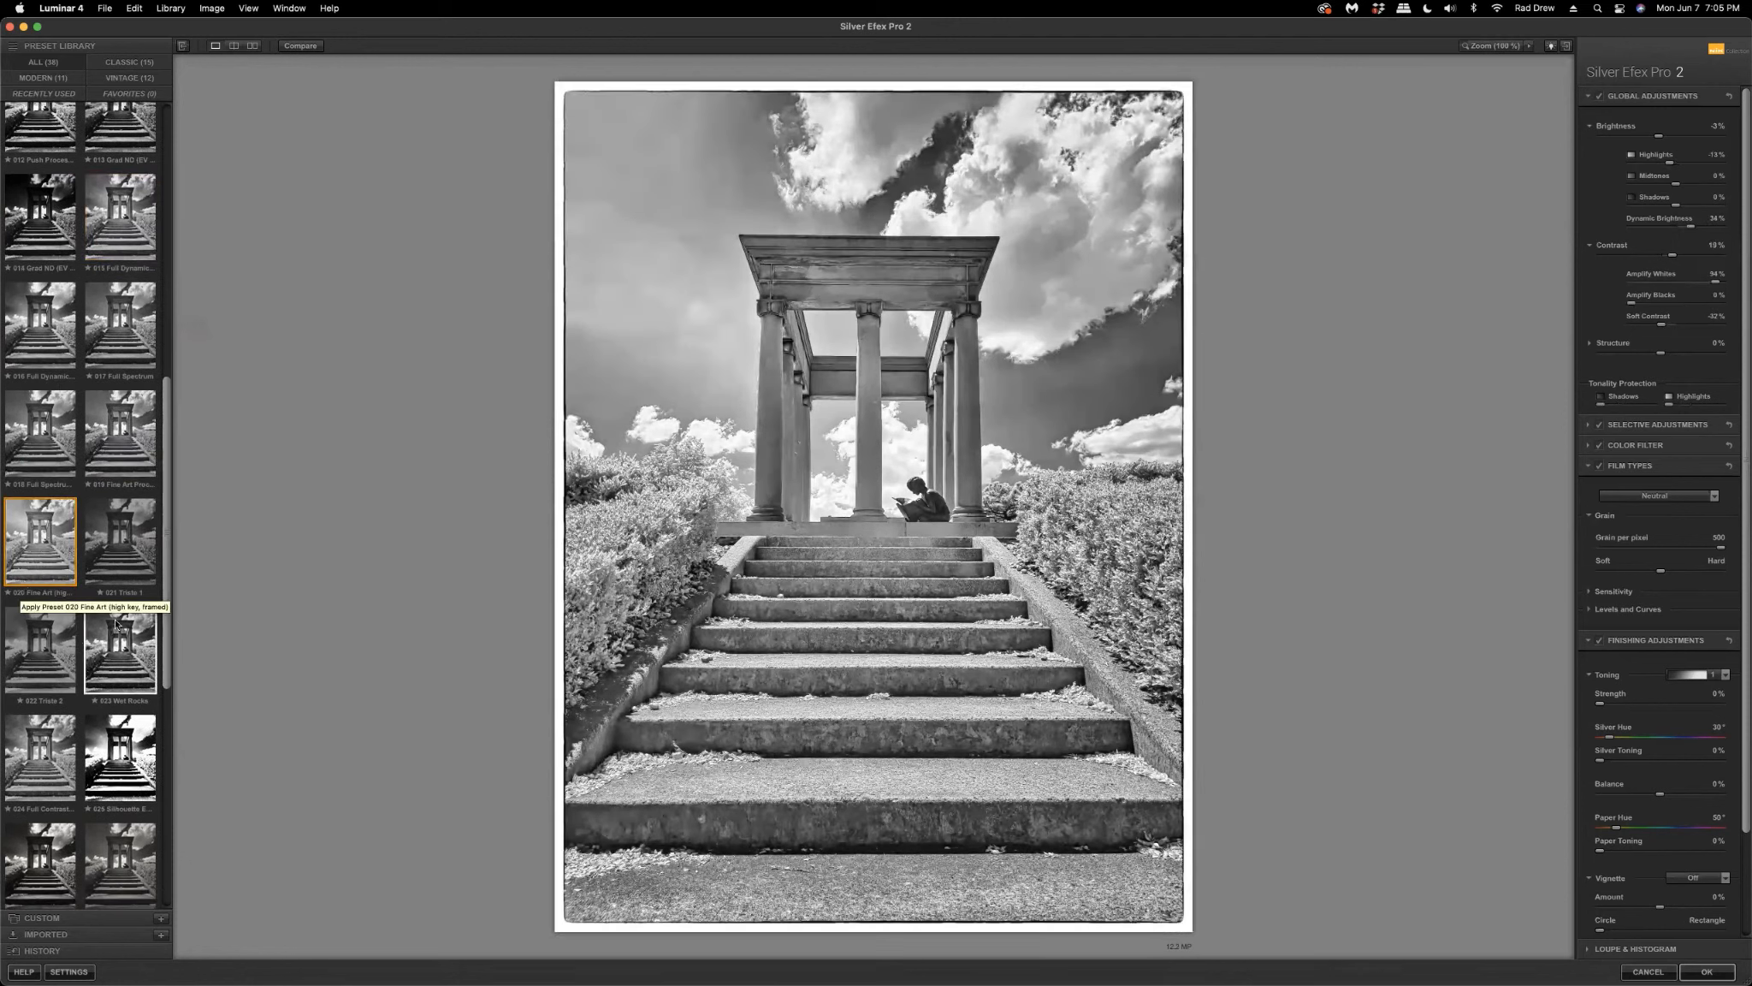
- Apply the 024 Full Contrast preset and return the result to Luminar 4
scroll(119, 659, "down", 2)
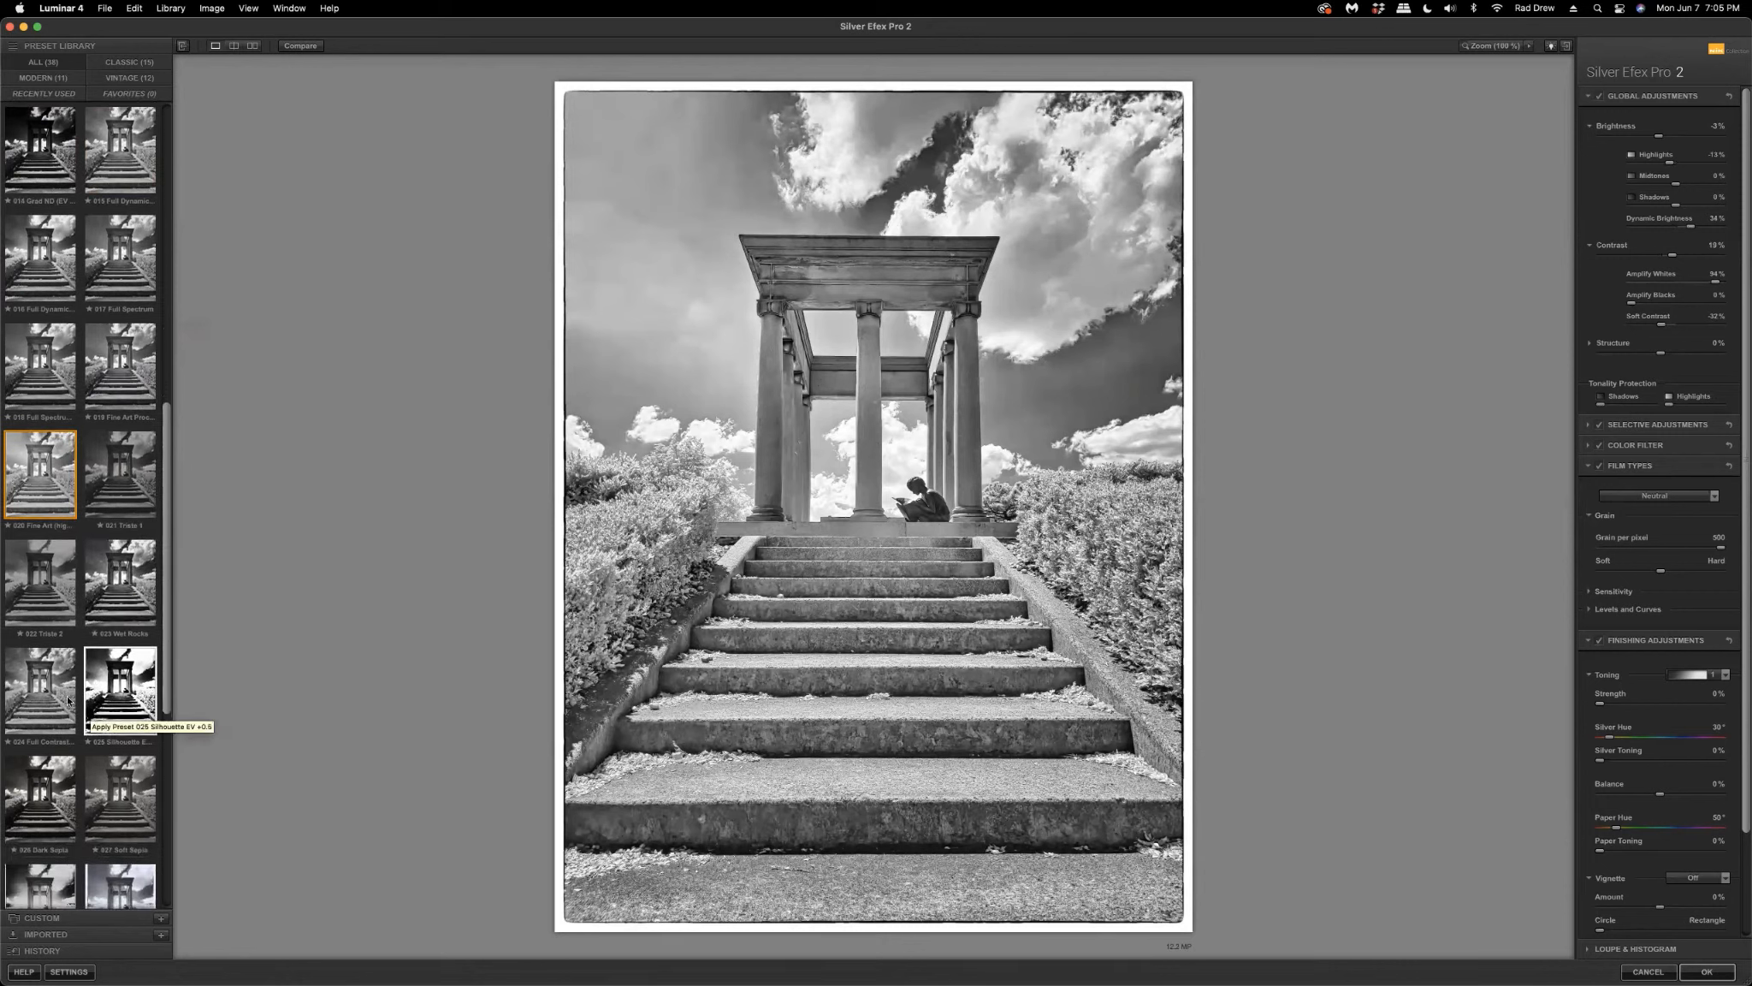
scroll(147, 715, "down", 8)
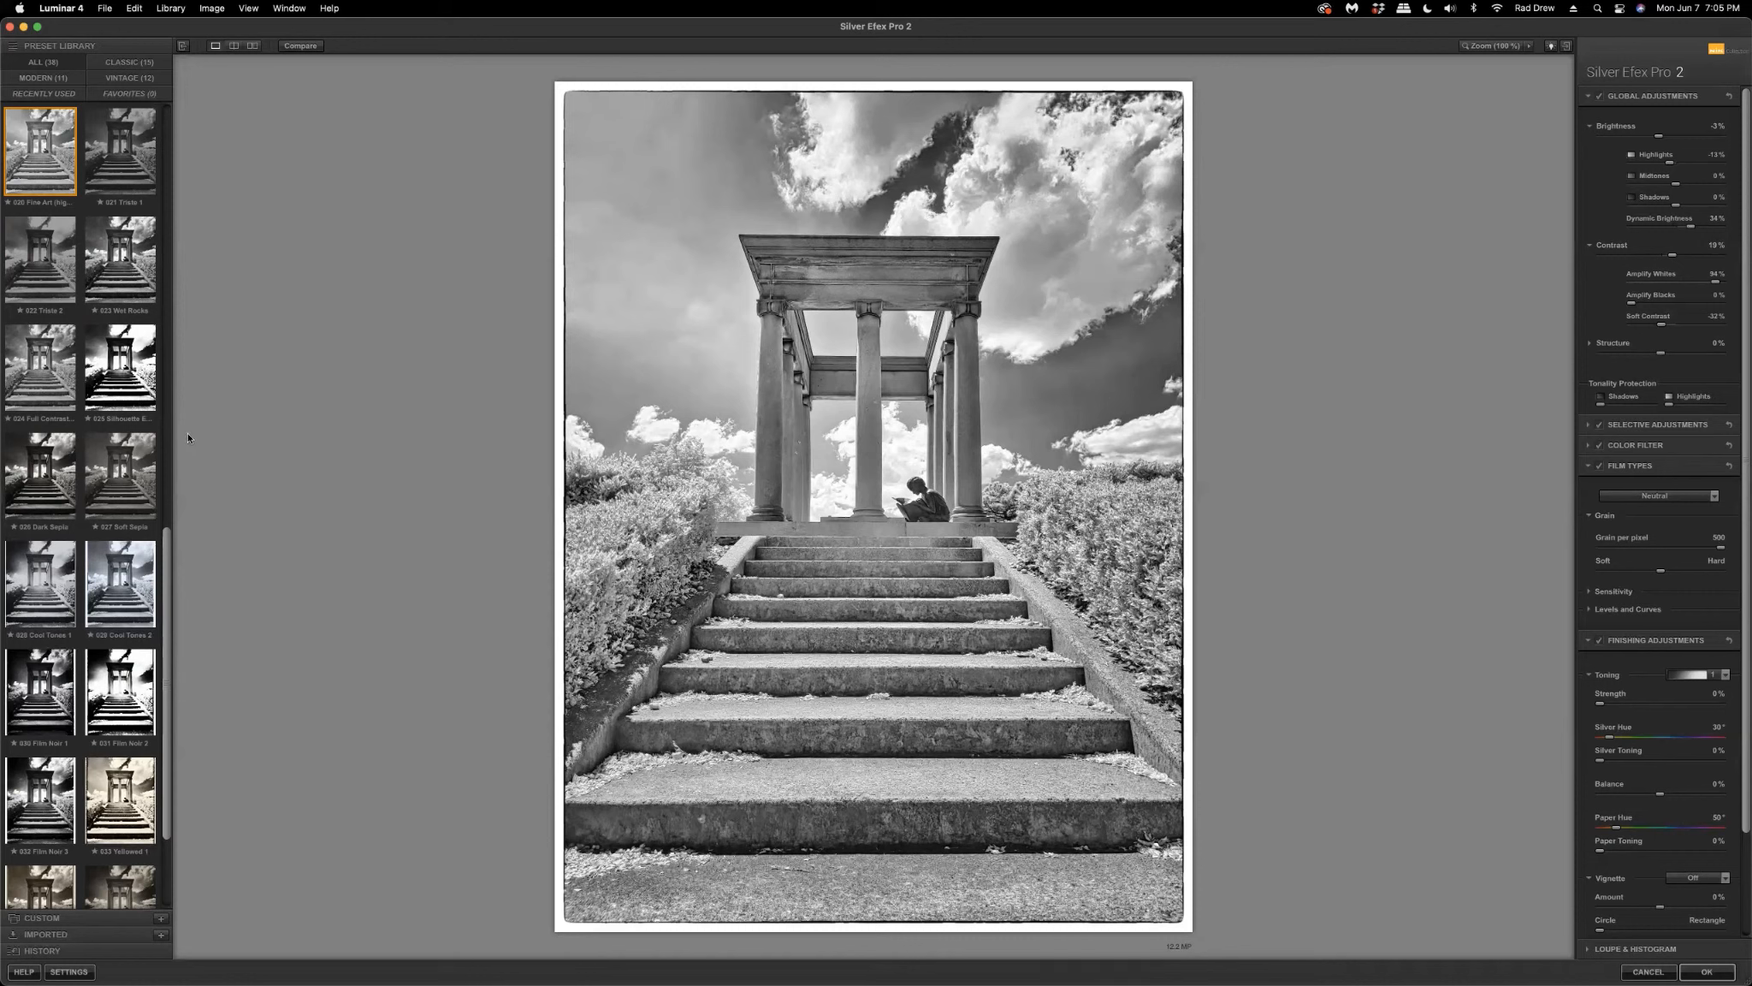
left_click(38, 379)
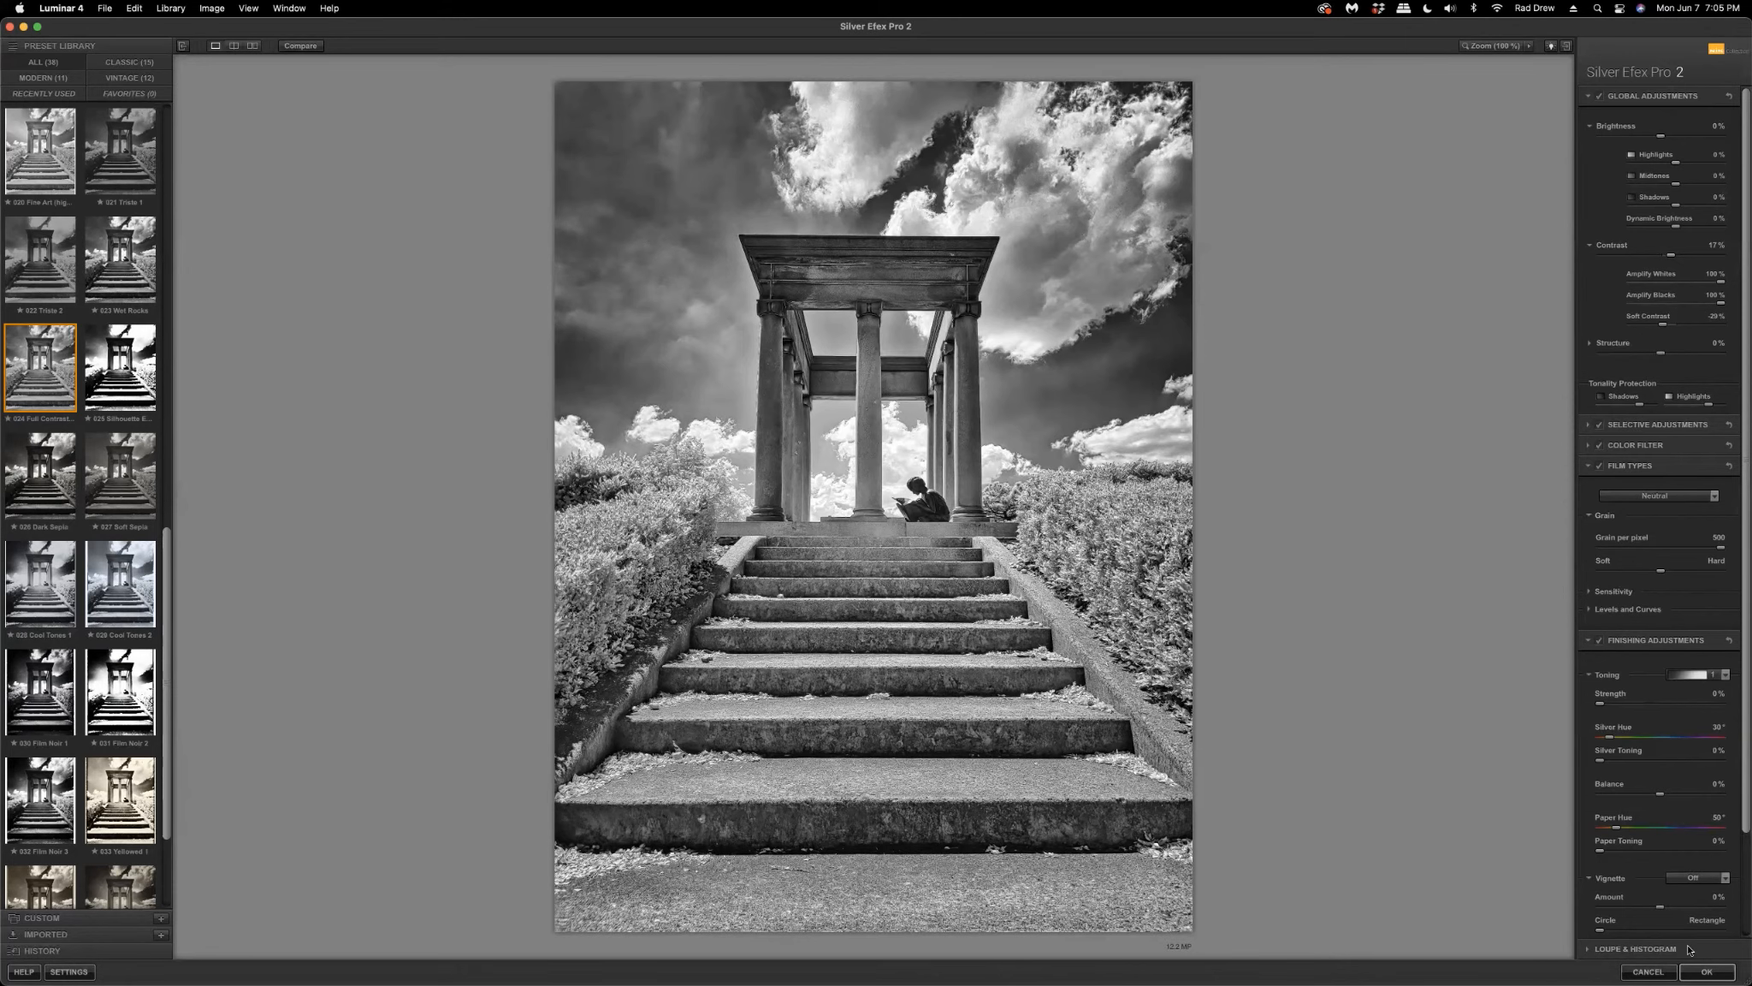
left_click(1711, 973)
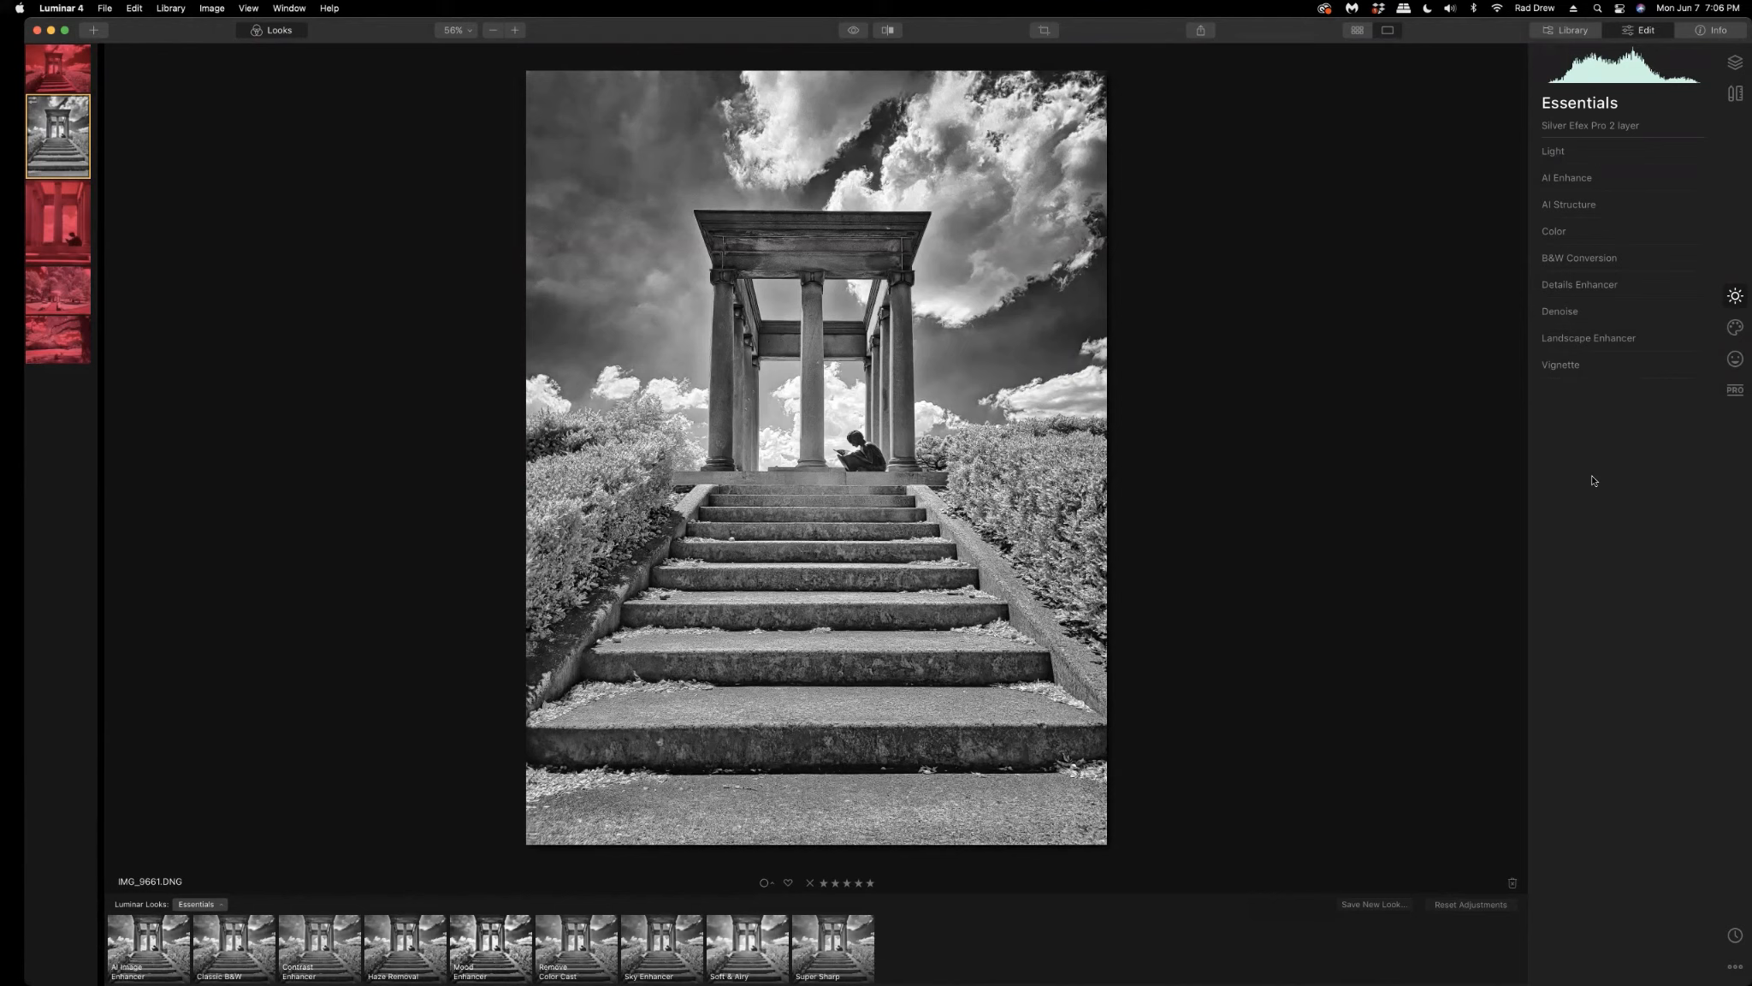
- Show the vignette's advanced settings and set Amount to -70 and Feather to -100 to expose a hard, dark edge
left_click(1562, 366)
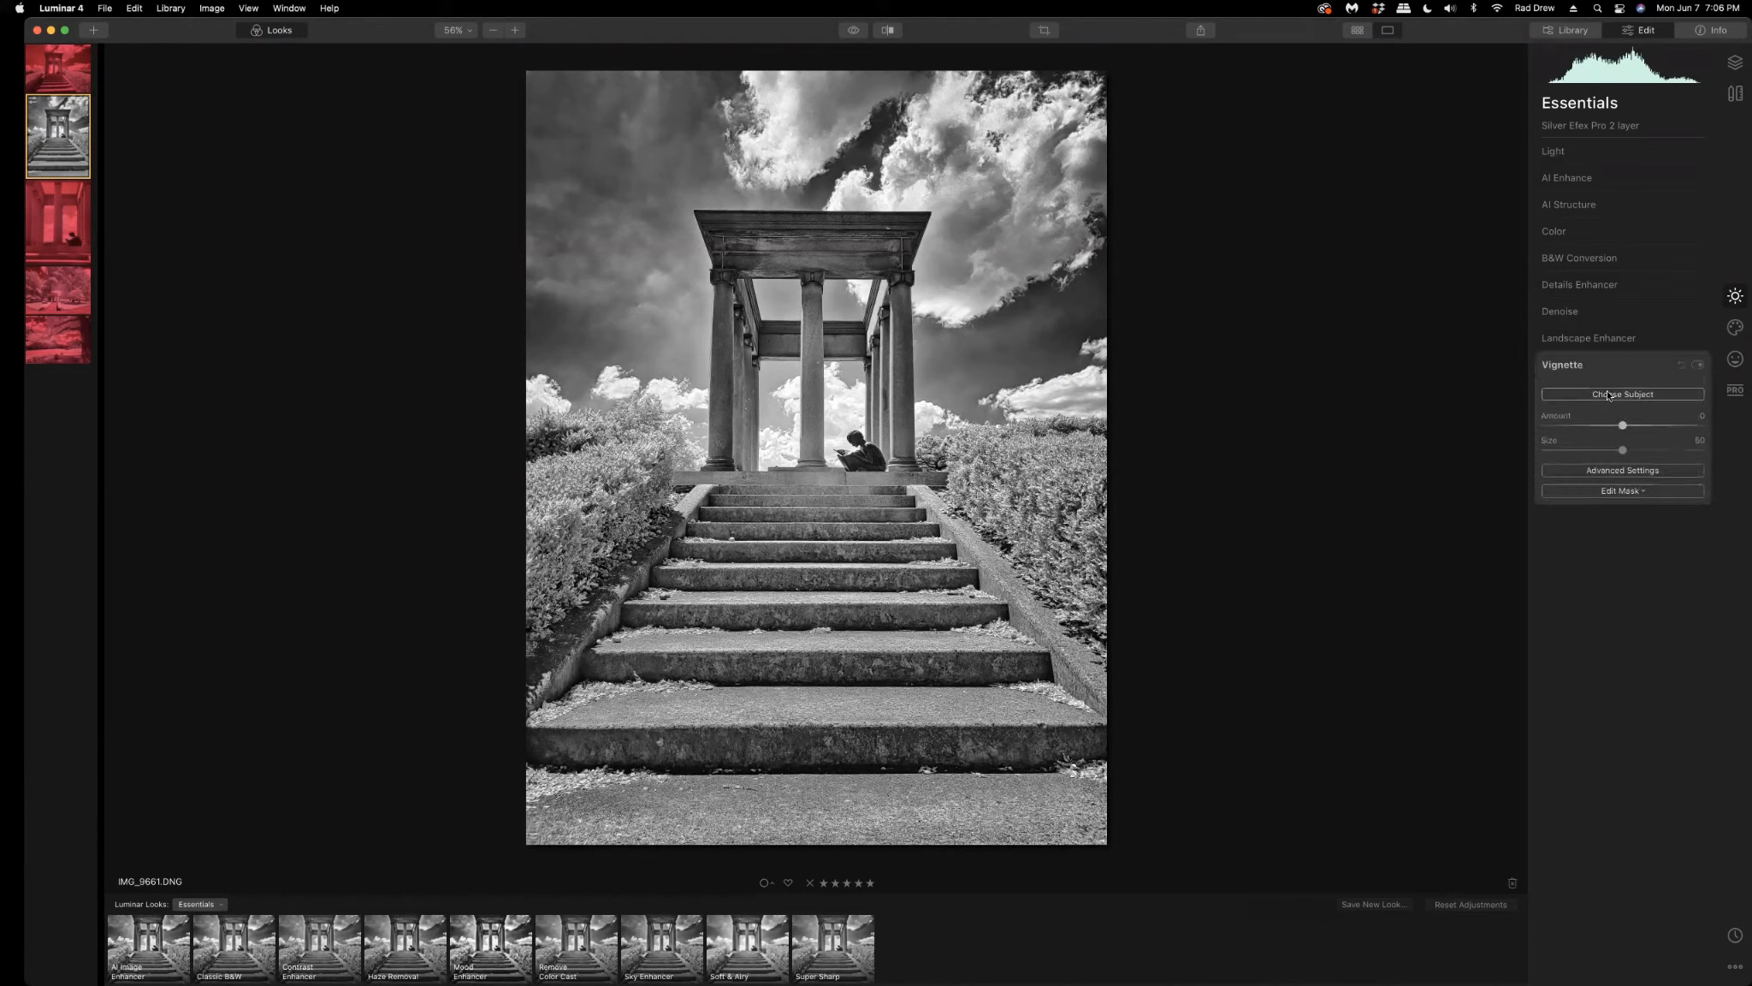
left_click(1610, 471)
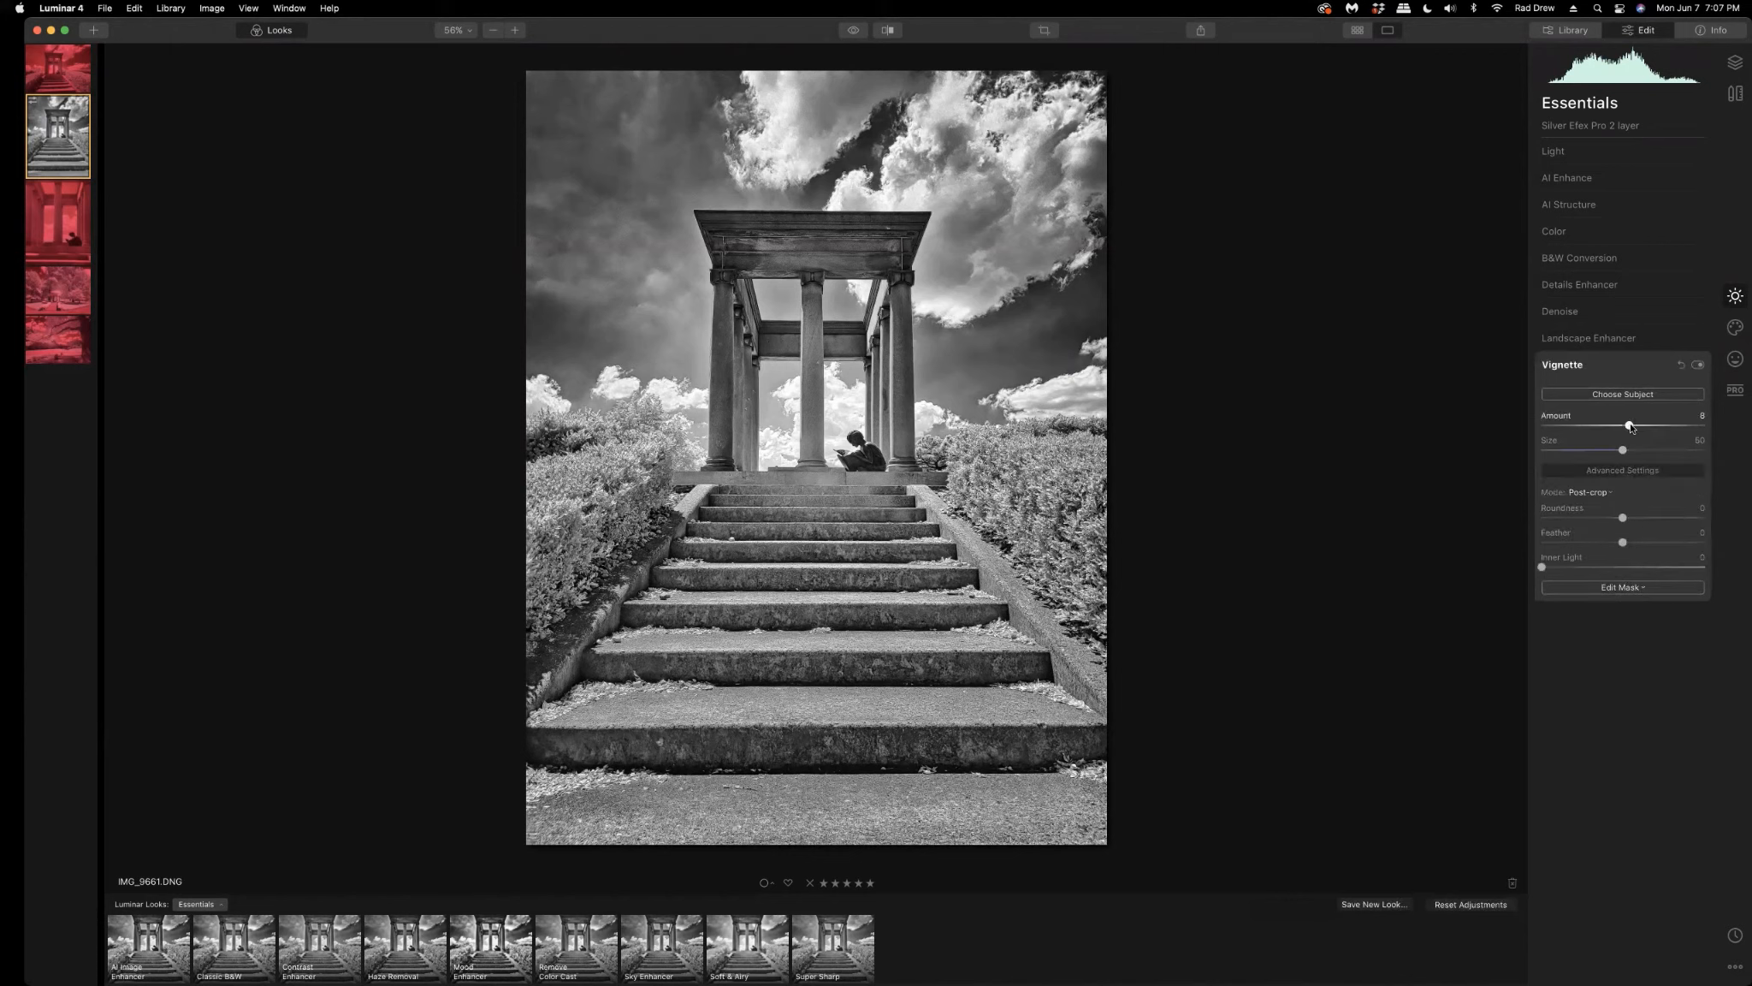
mouse_move(1623, 425)
left_mouse_down()
mouse_move(1646, 426)
mouse_move(1600, 432)
left_mouse_up()
left_click_drag(1560, 548, 1532, 552)
left_click_drag(1607, 432, 1565, 425)
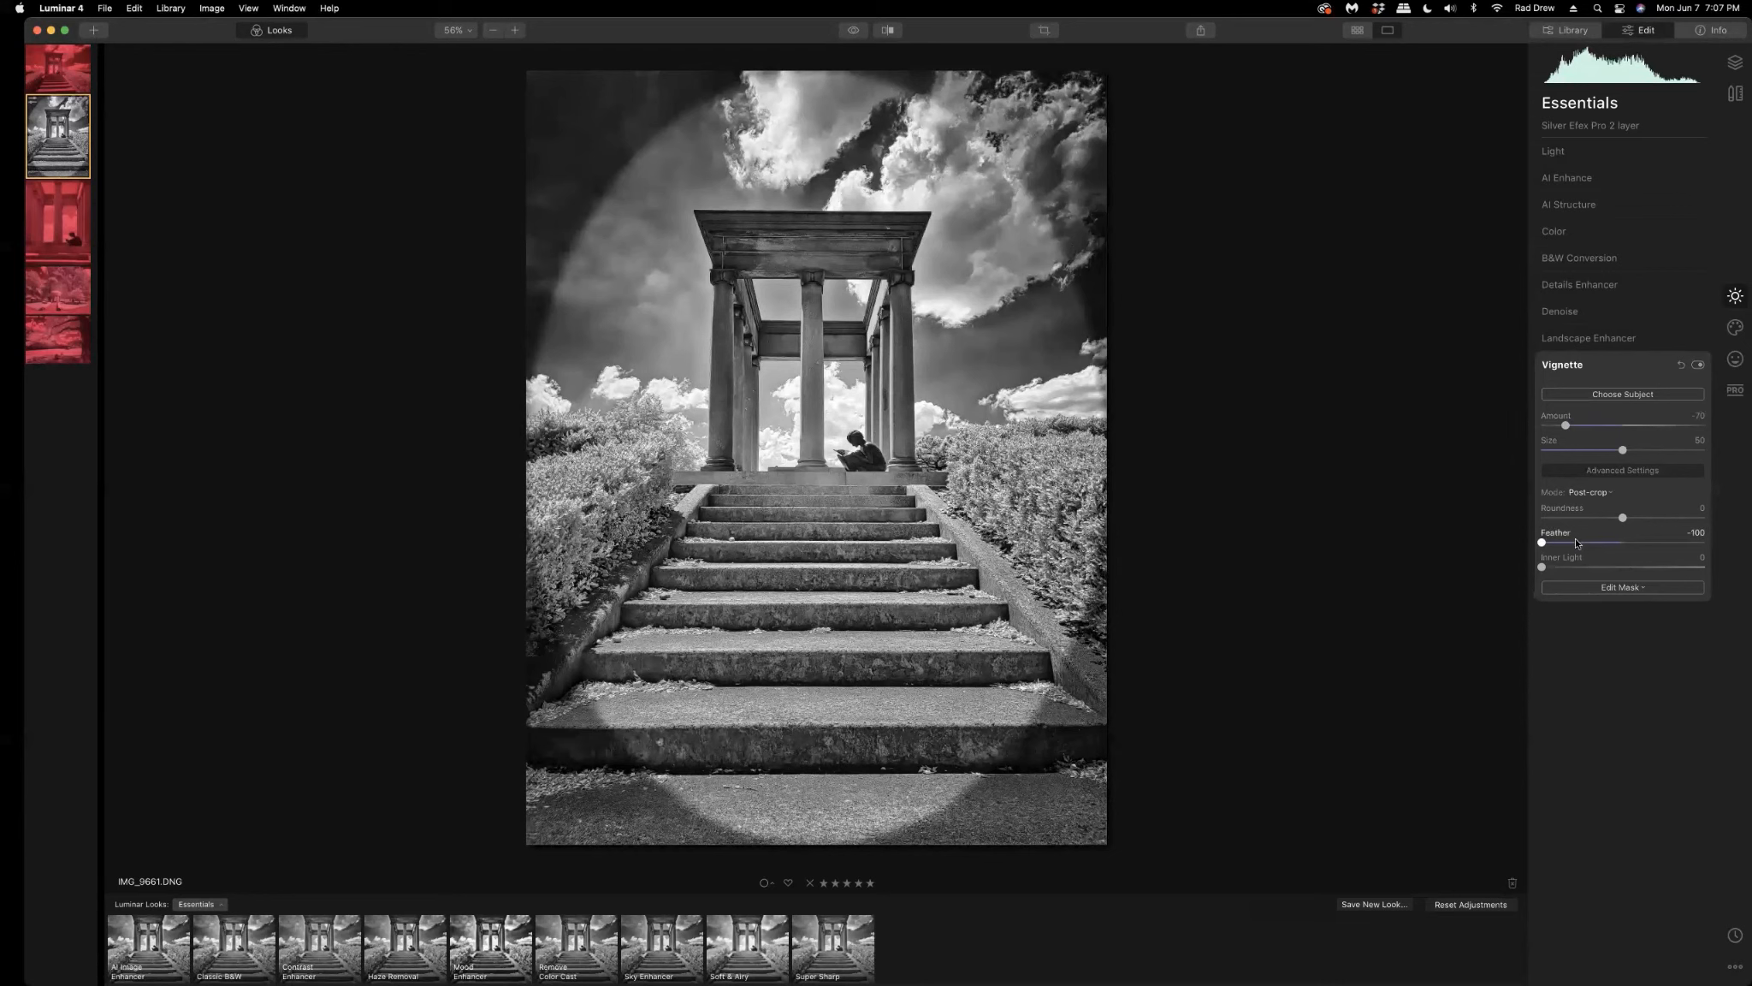
- Refine the vignette around the pavilion and steps with Size 38, Roundness 37, Amount -60 and Feather -33
left_click_drag(1623, 450, 1602, 452)
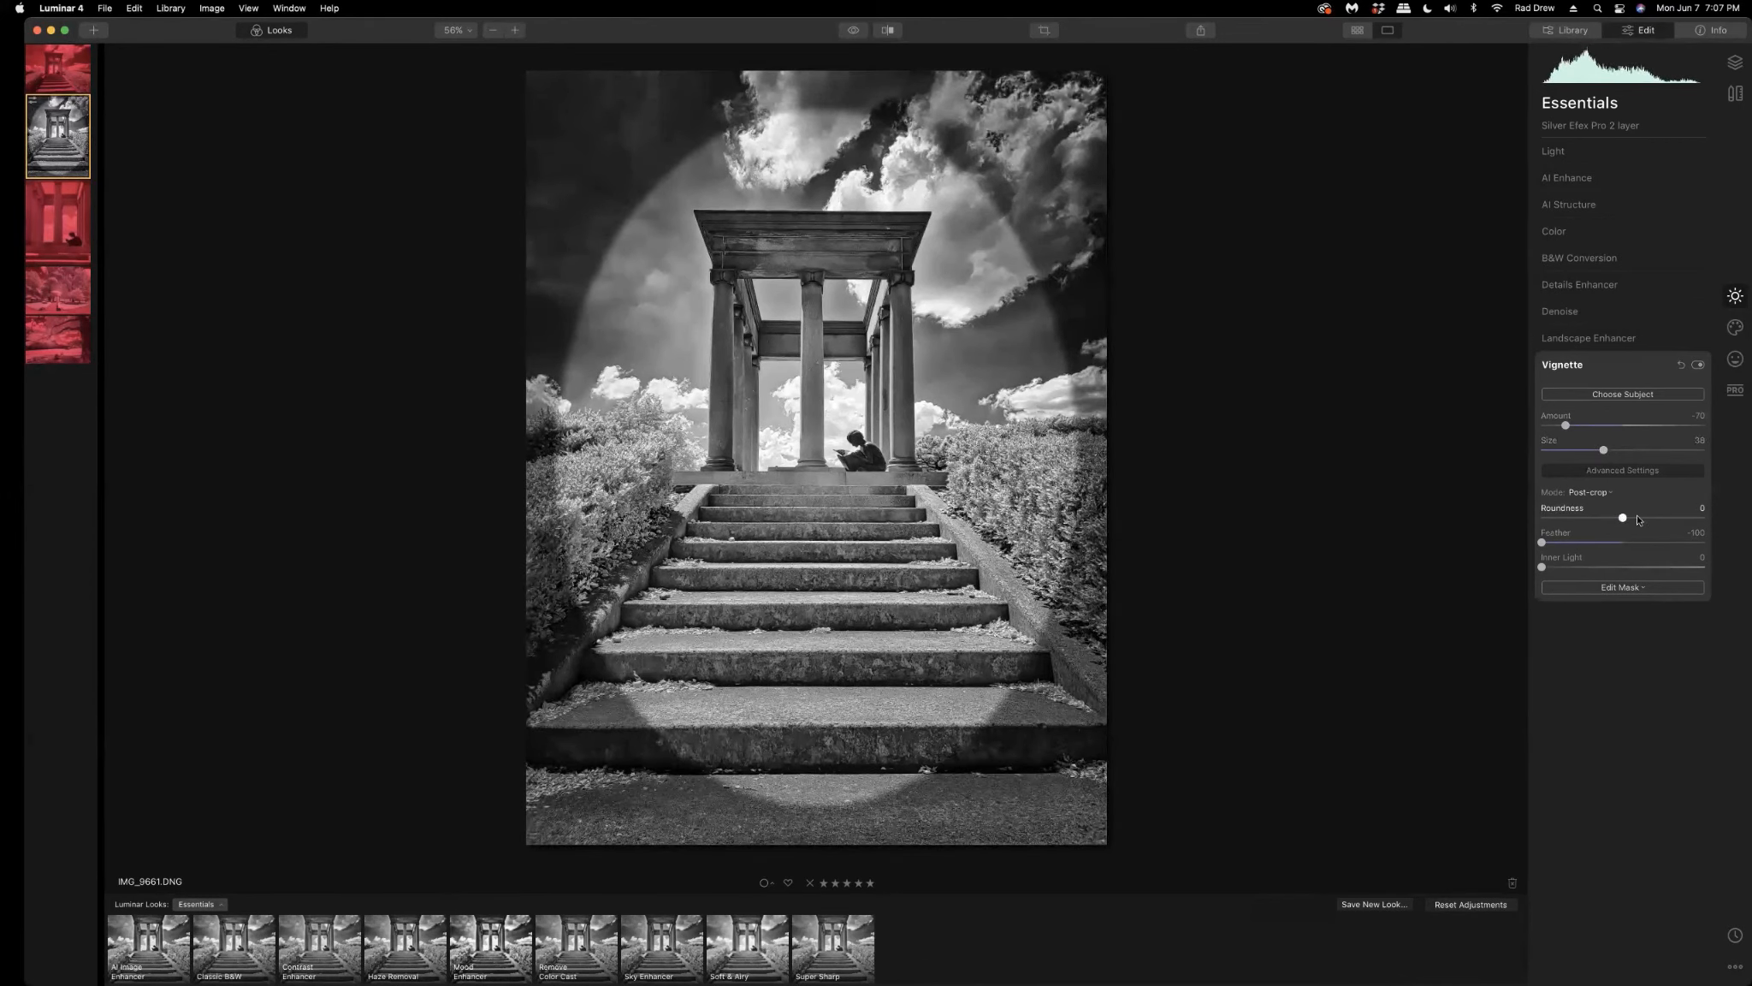
left_click_drag(1637, 519, 1655, 522)
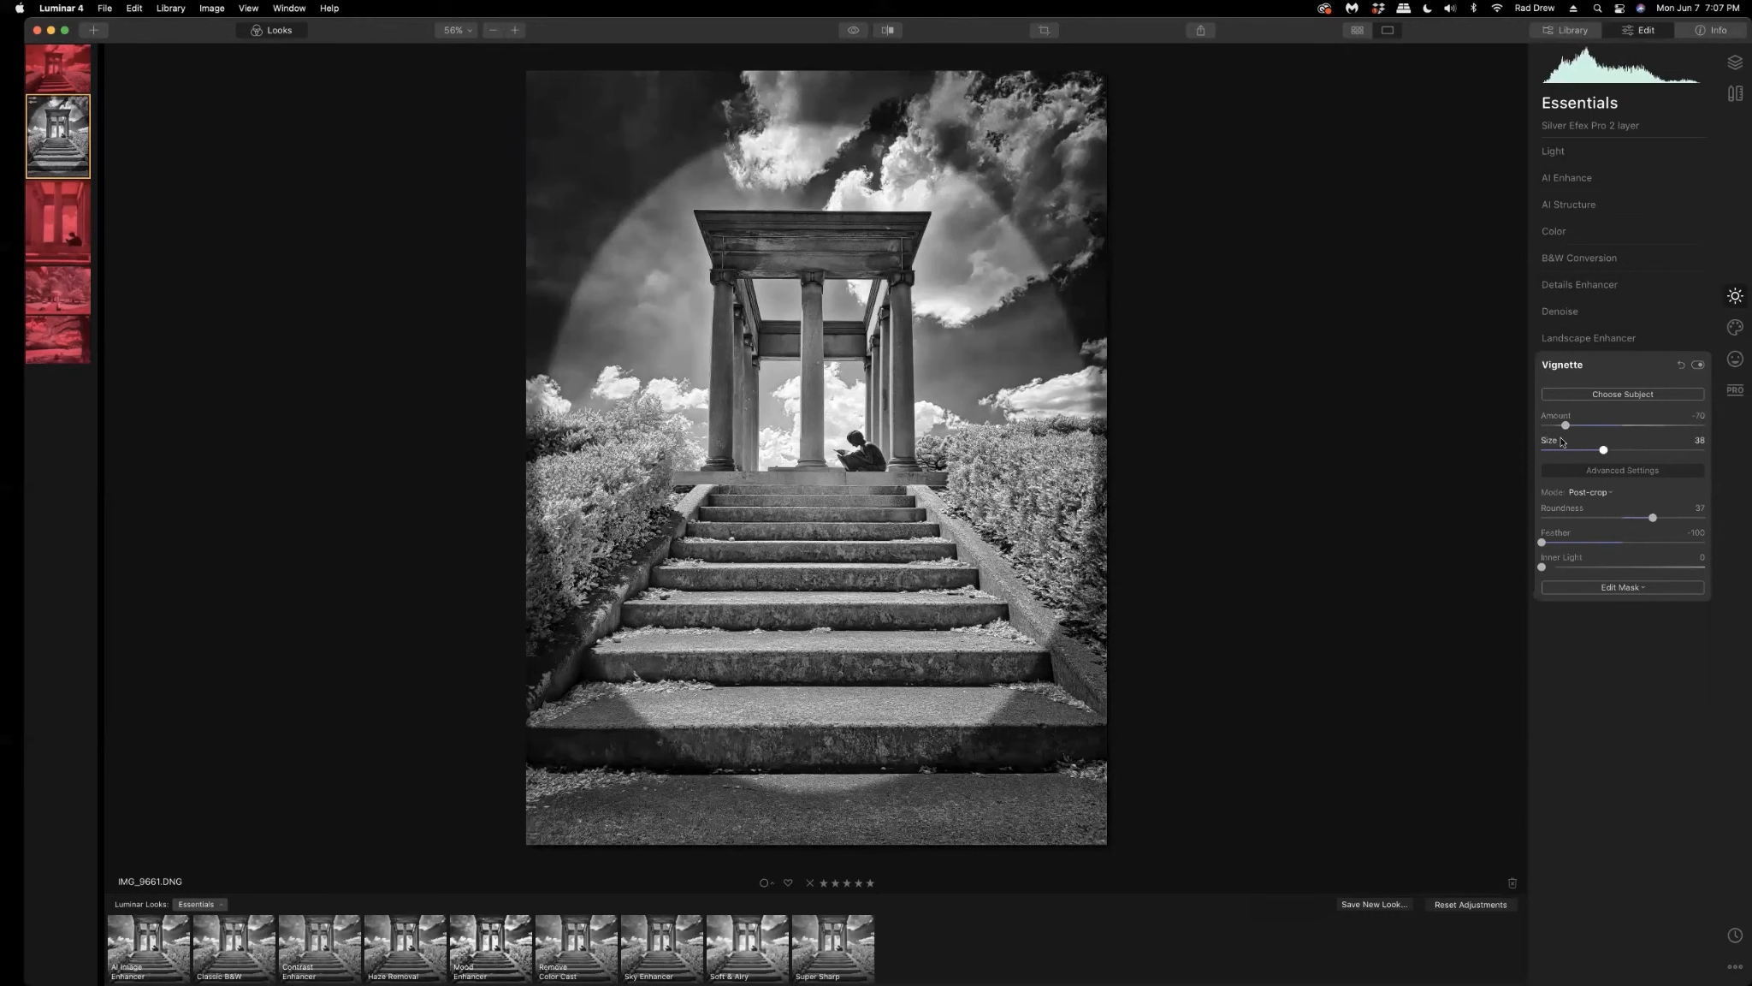
left_click_drag(1566, 425, 1574, 426)
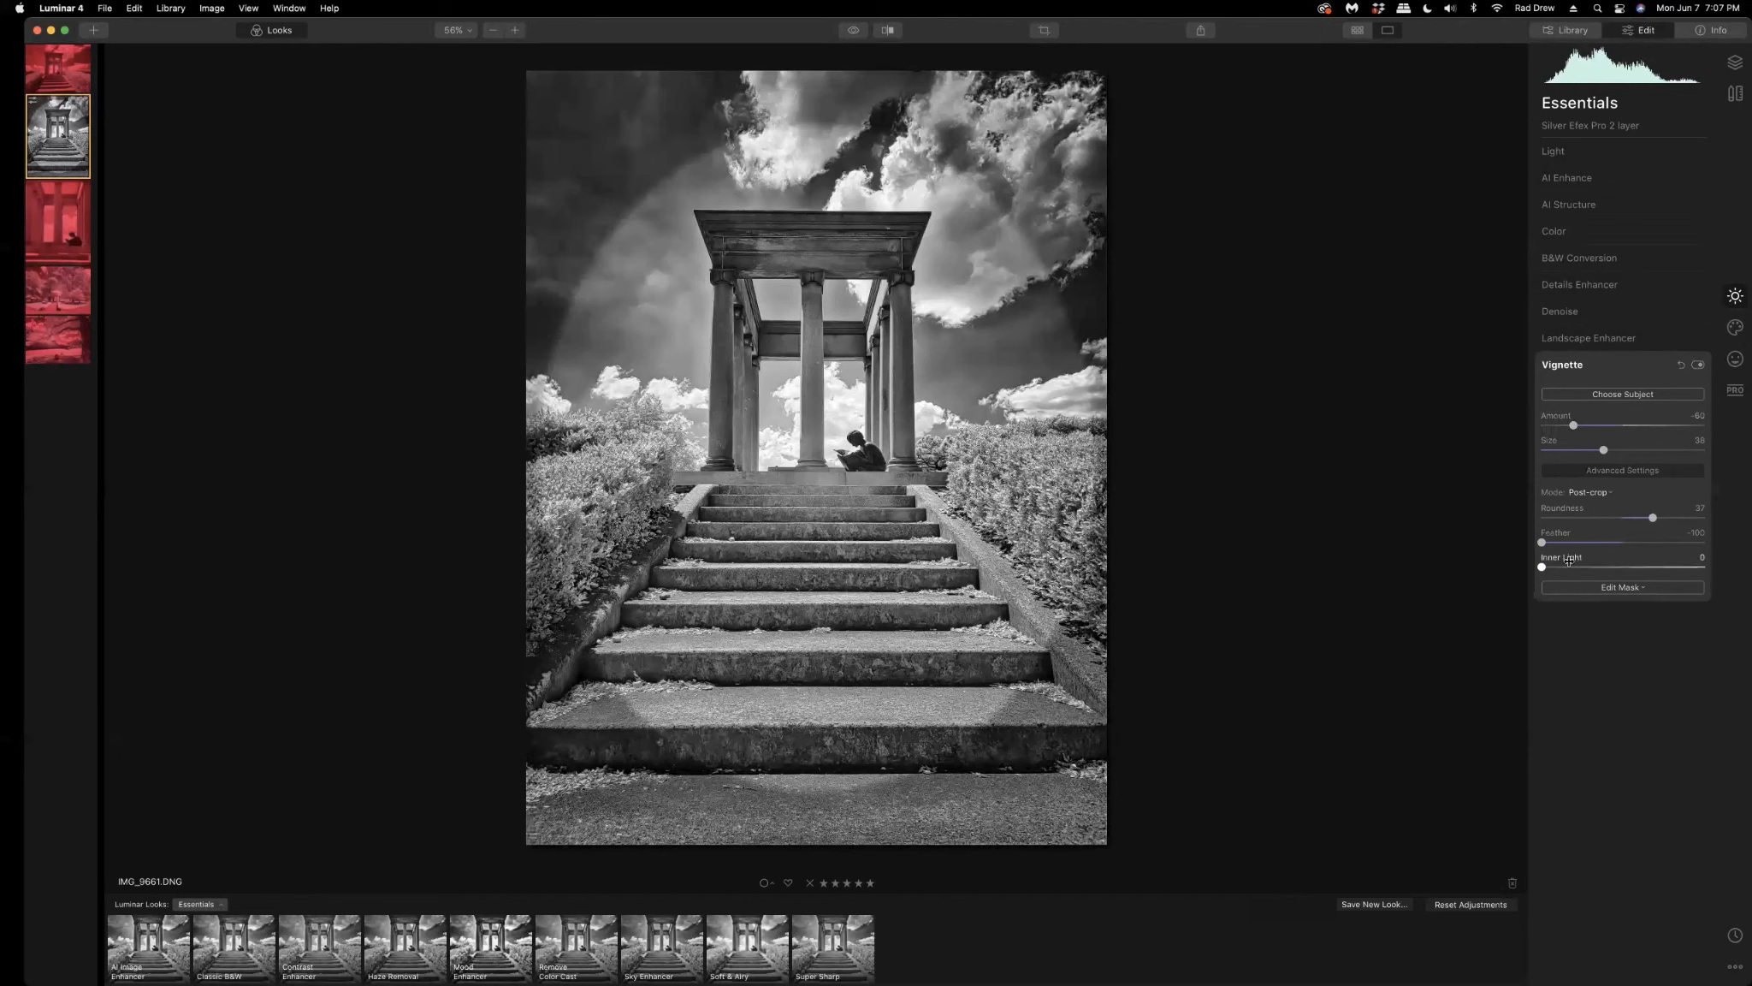
left_click_drag(1541, 541, 1595, 545)
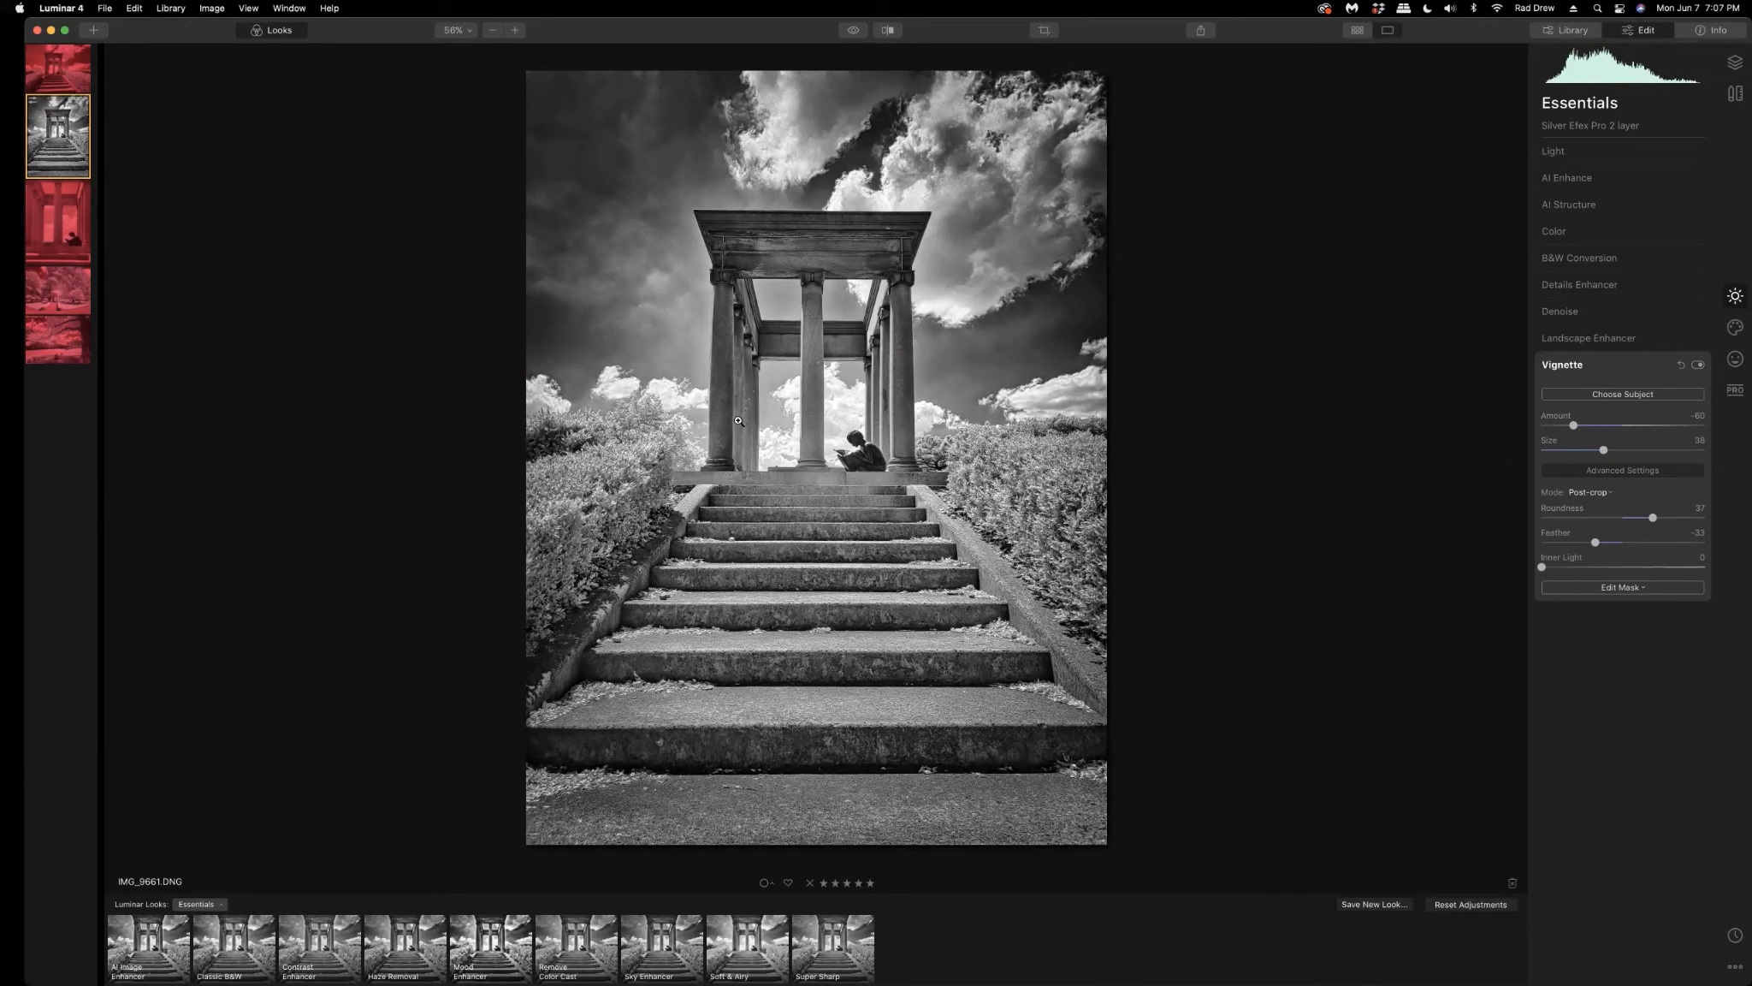
- Collapse the vignette settings and inspect the pavilion and seated figure at 100% zoom before returning to the whole photo
left_click(1567, 366)
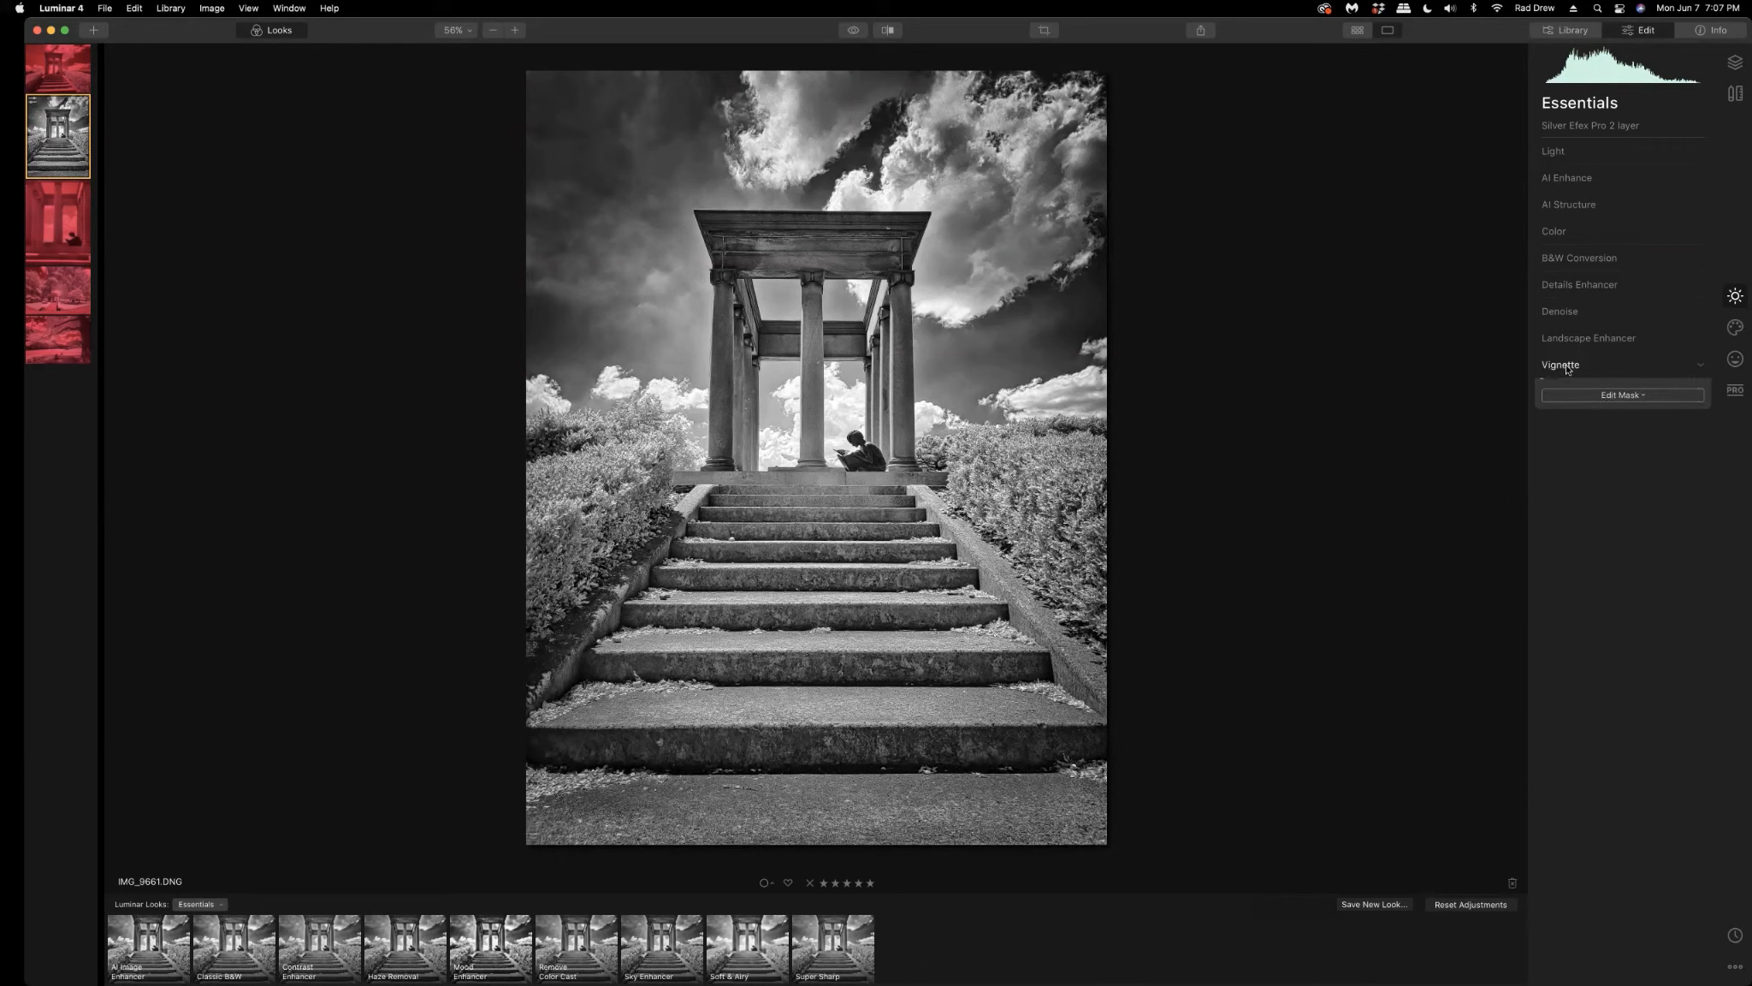
left_click(862, 457)
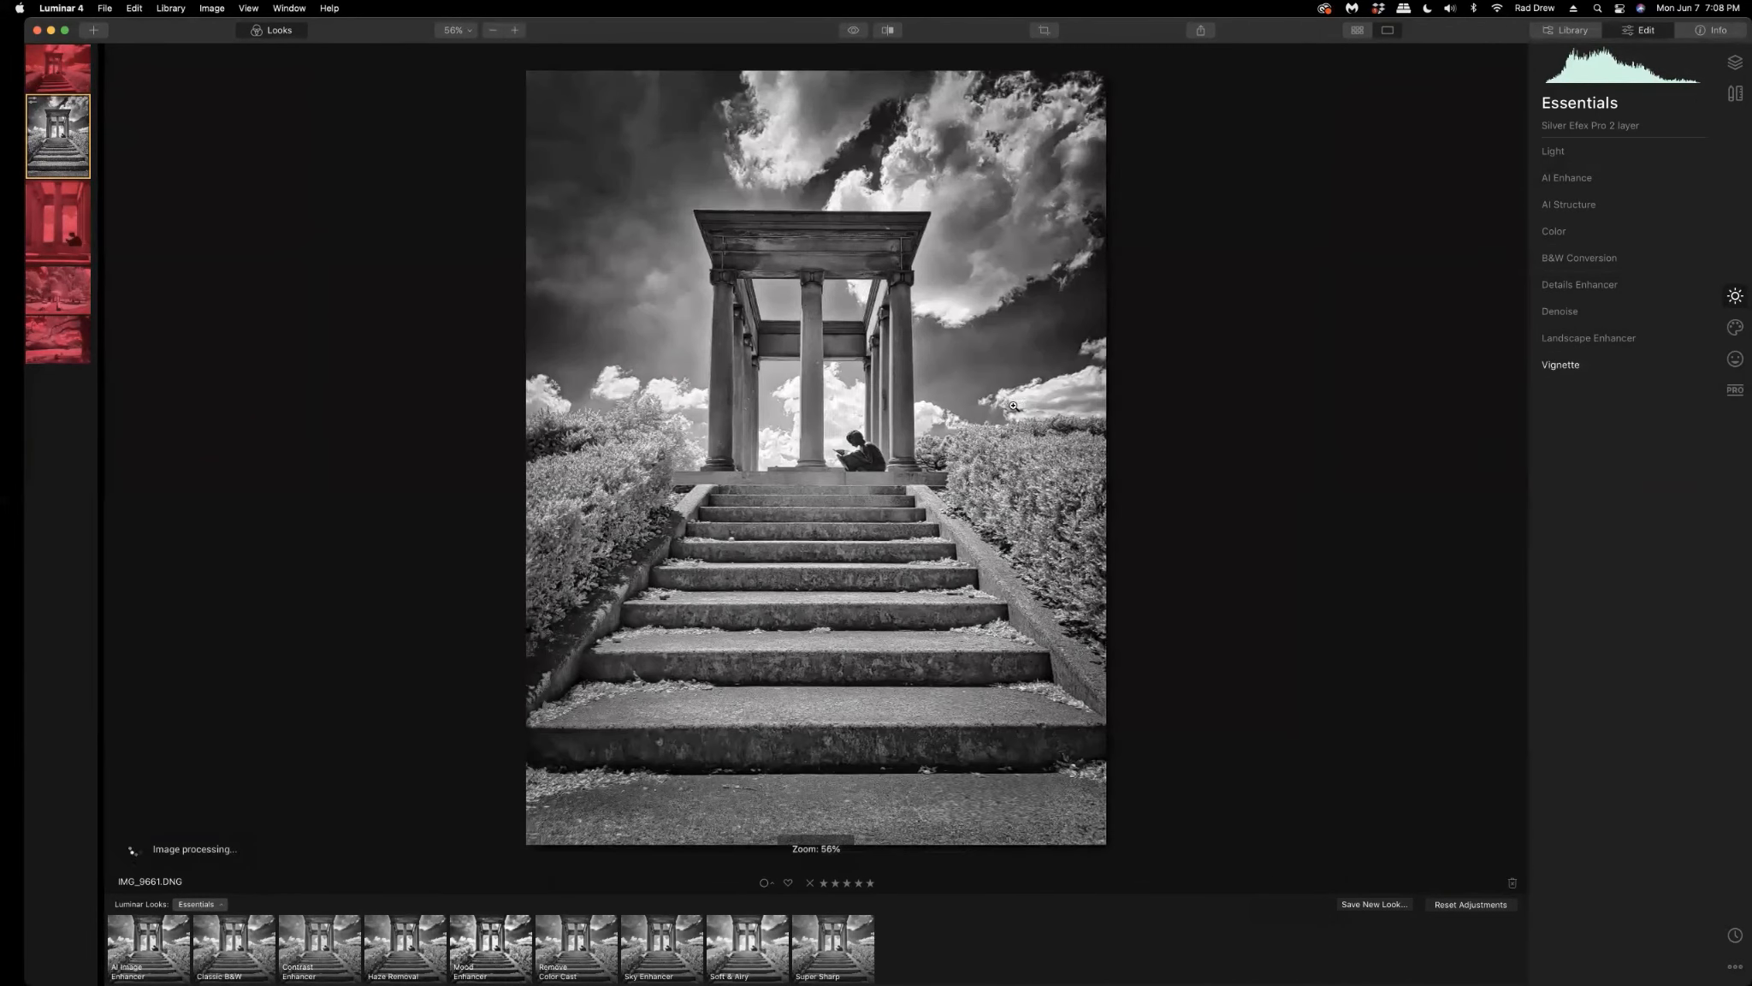
left_click(894, 455)
left_click(997, 214)
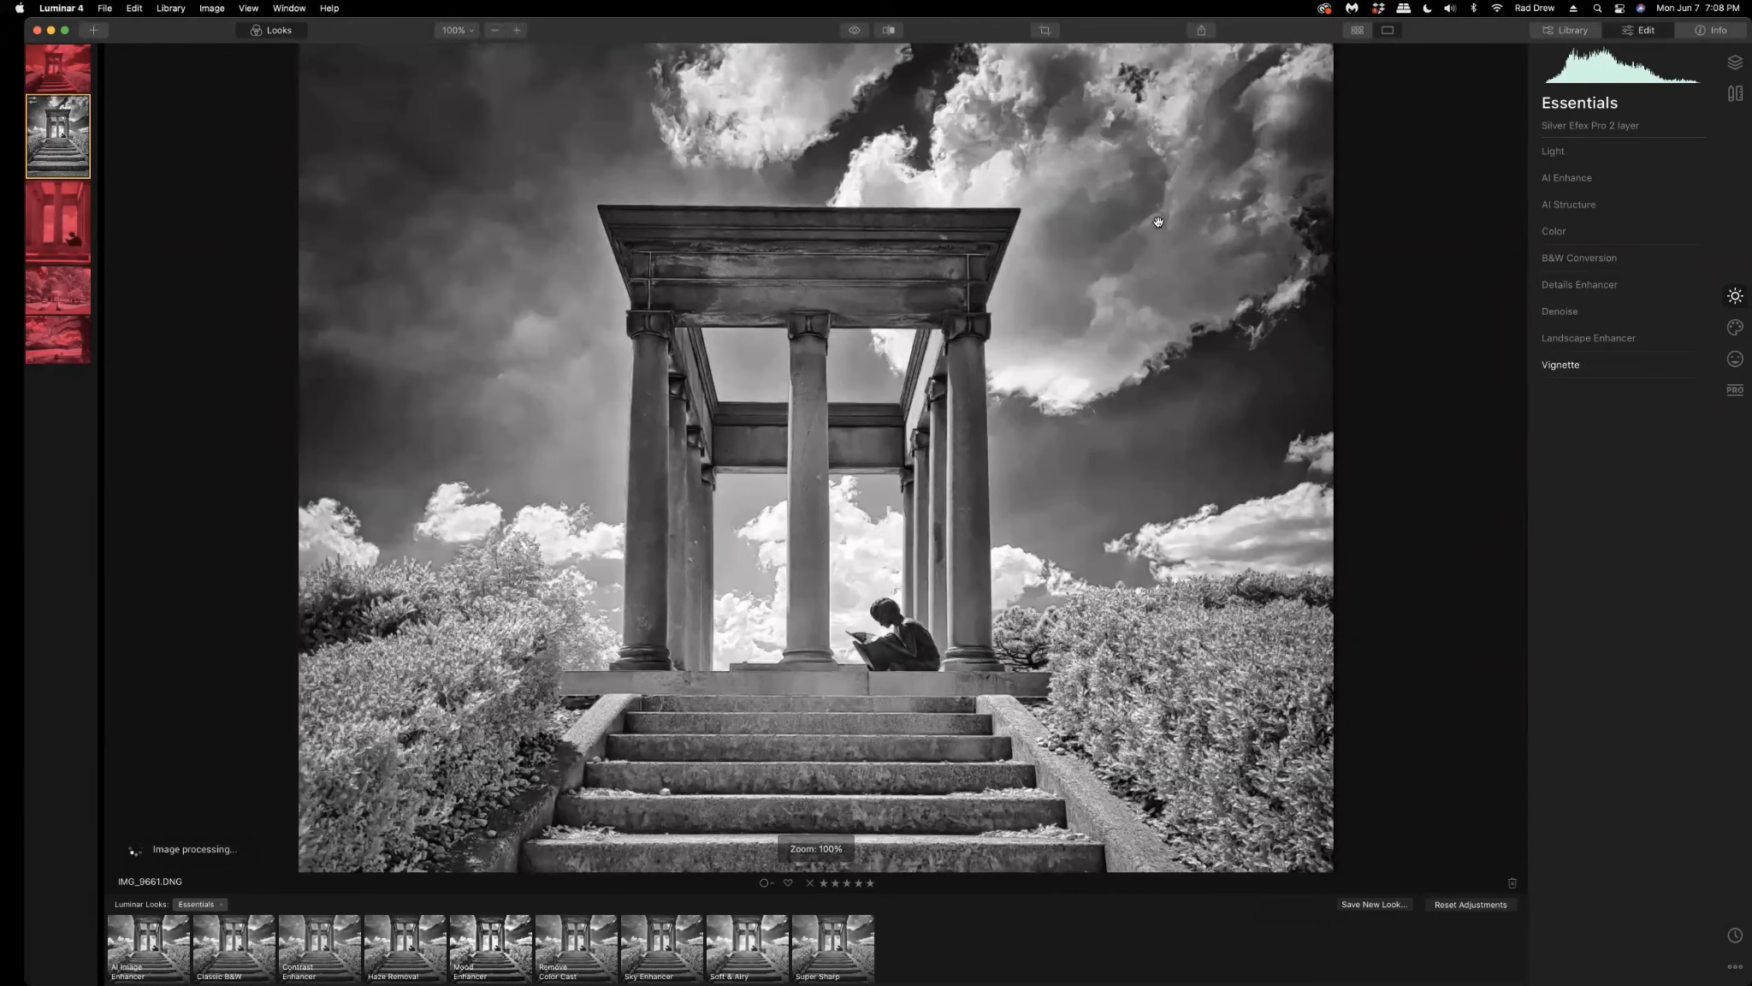
left_click(1156, 223)
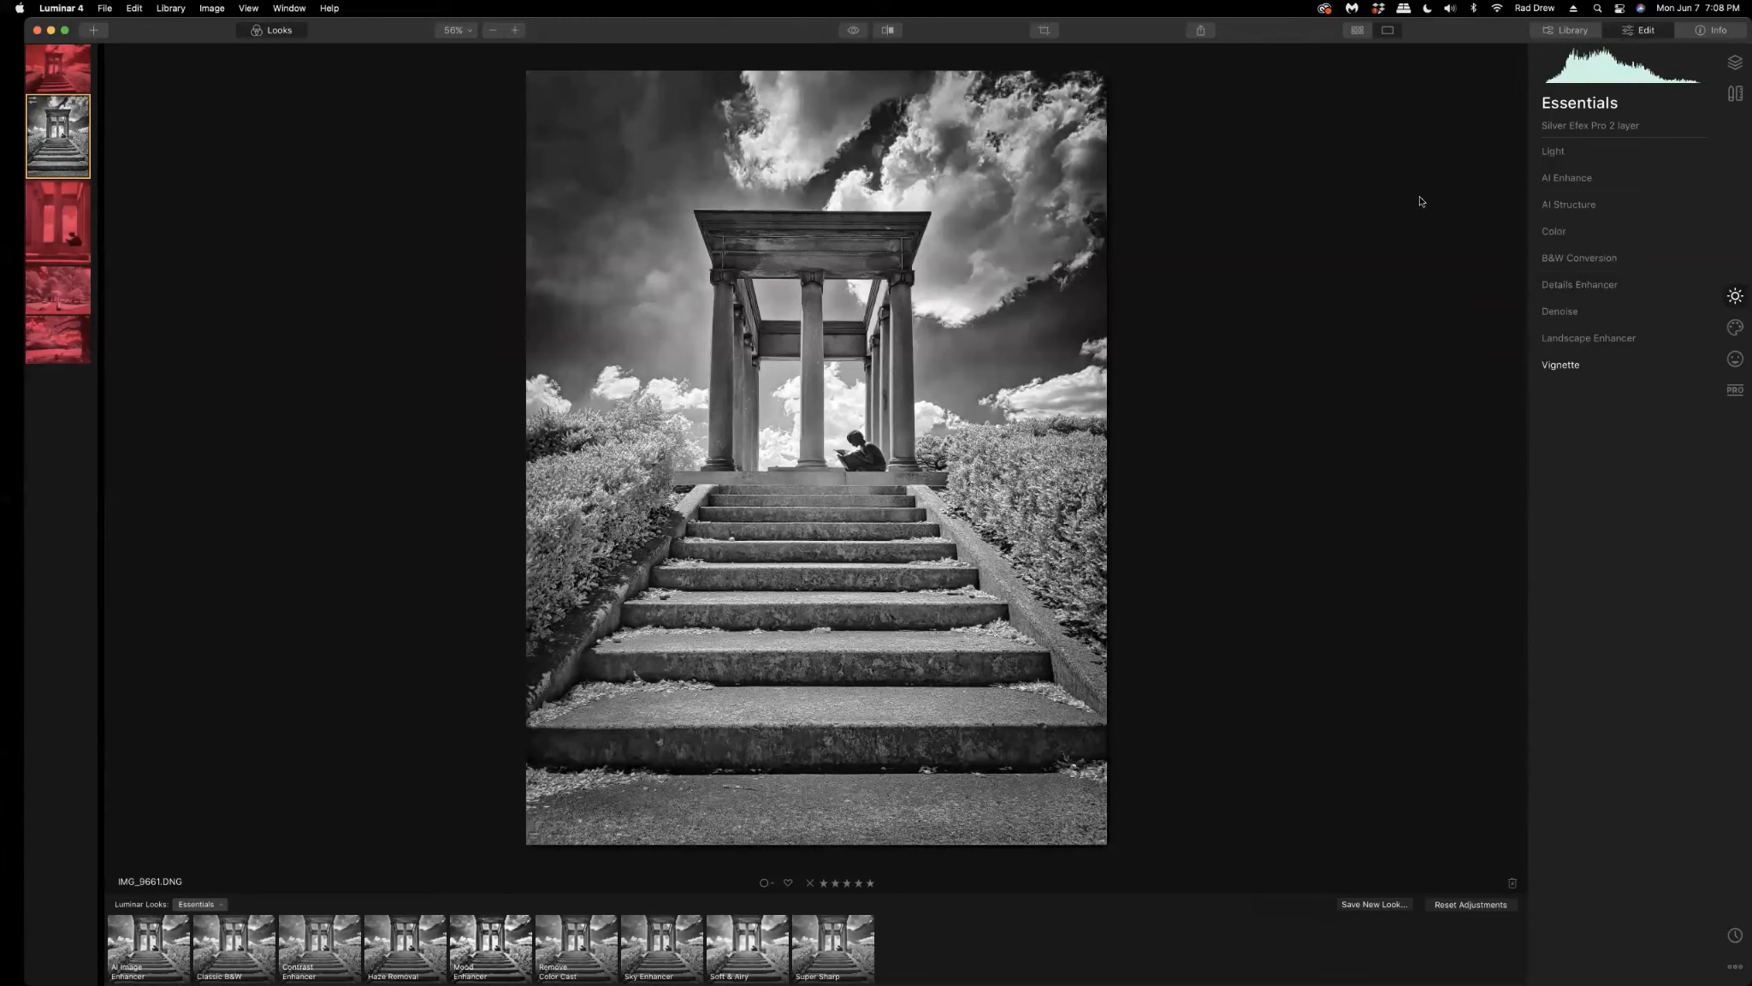
- Crop a narrow strip off the photo's lower edge with a Free aspect ratio and apply the crop
left_click(1735, 93)
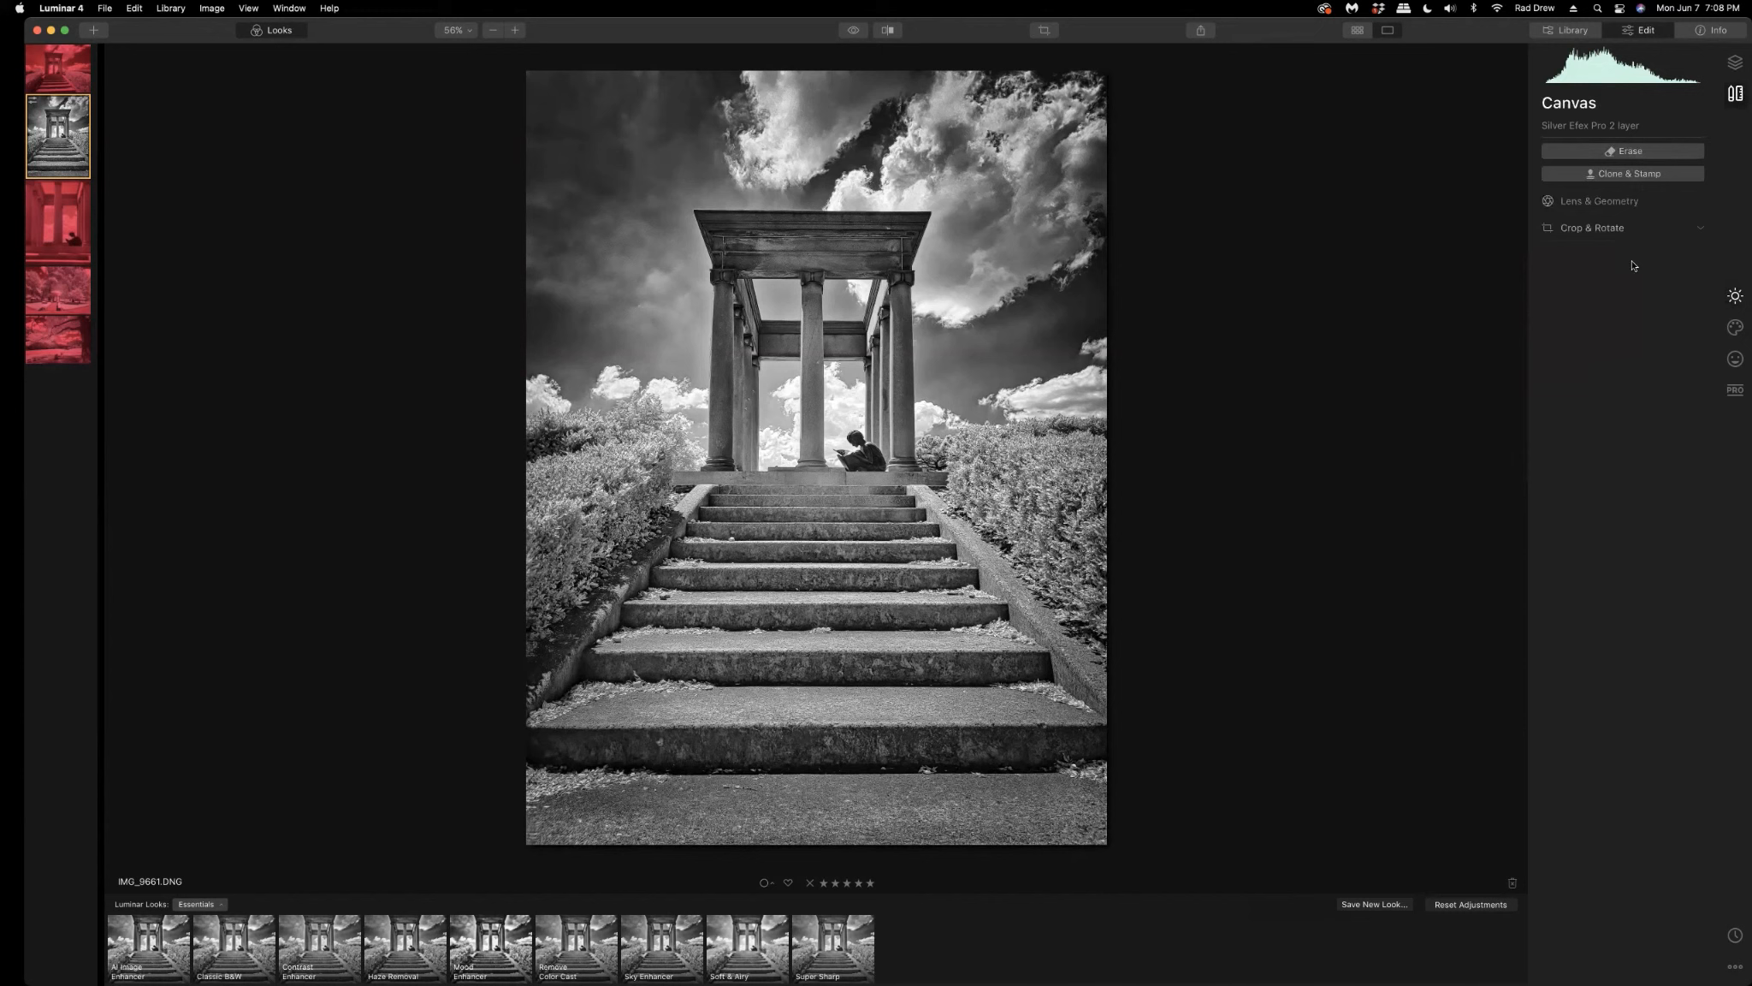
left_click(1589, 230)
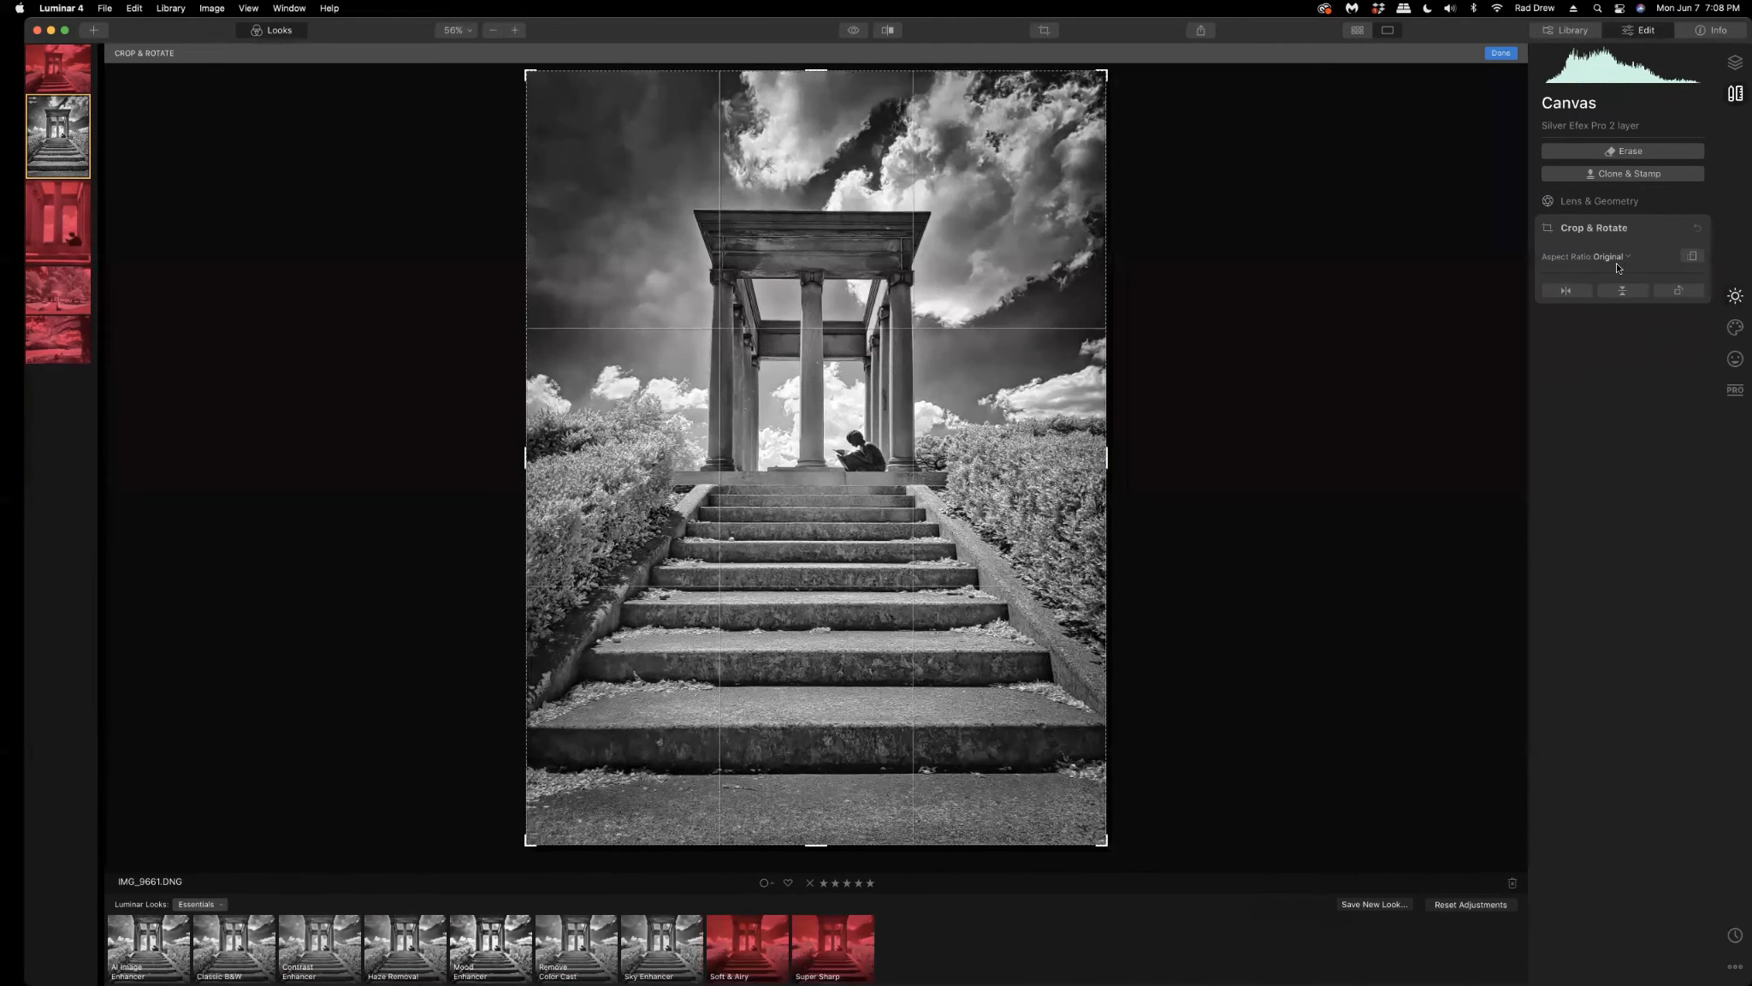
left_click(1626, 257)
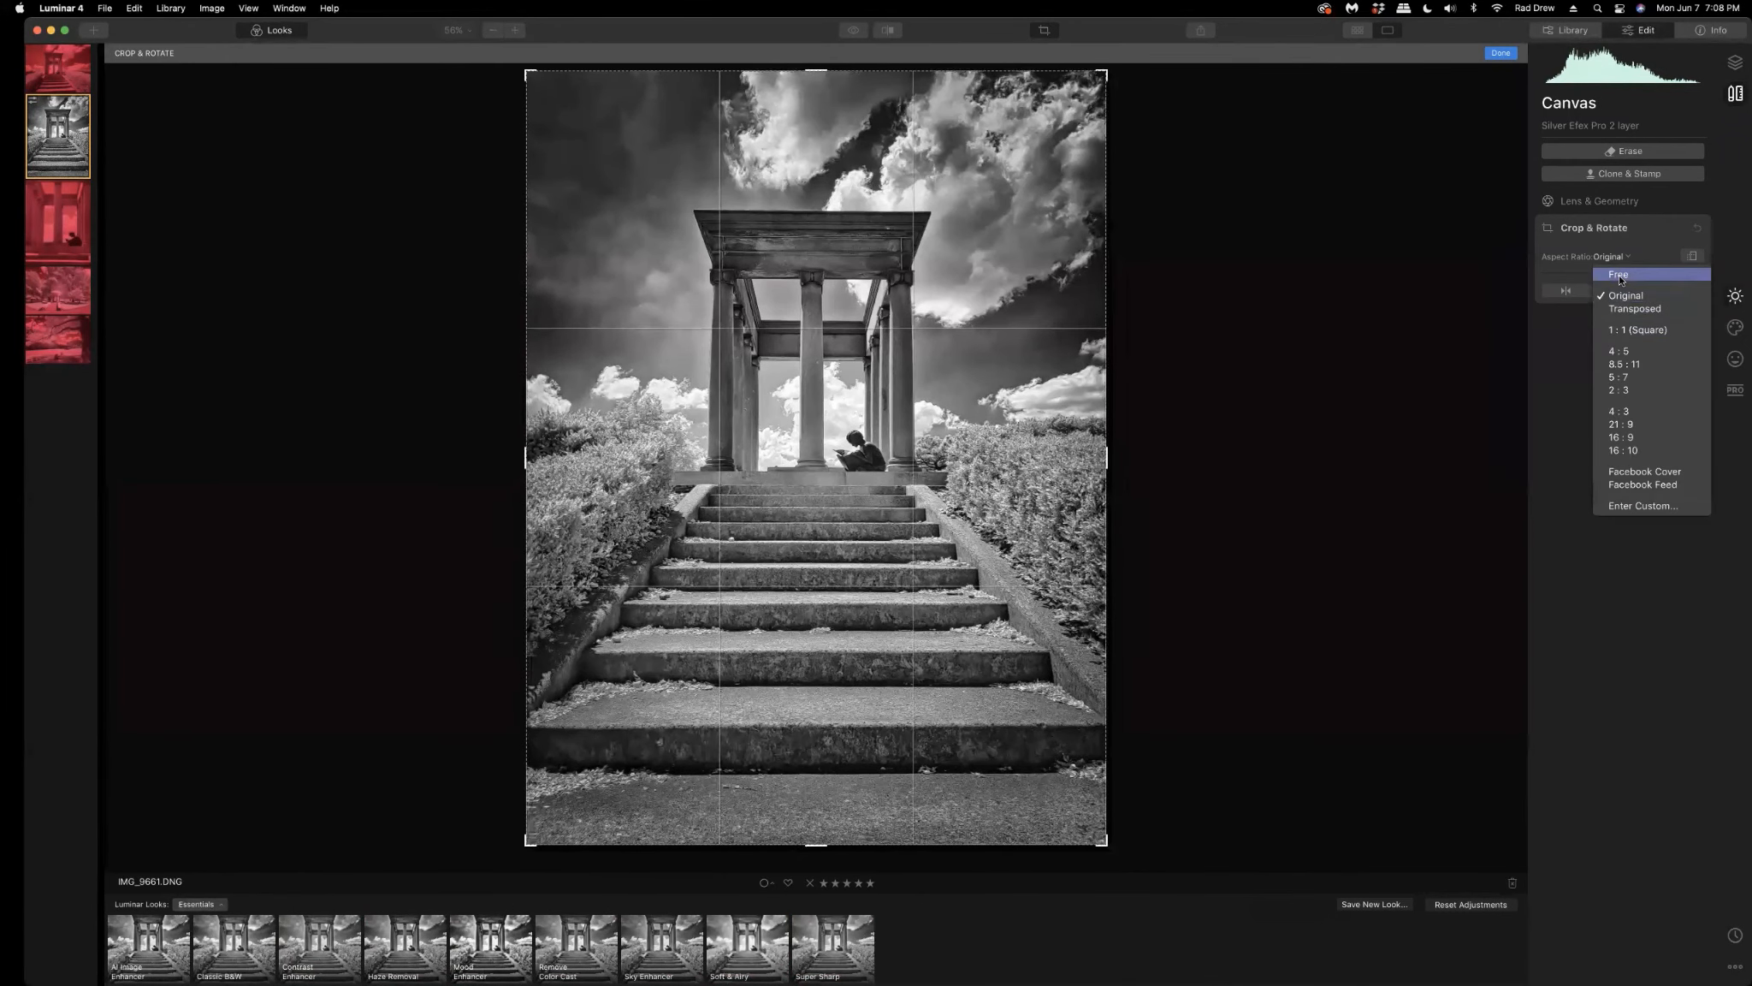
left_click(1622, 272)
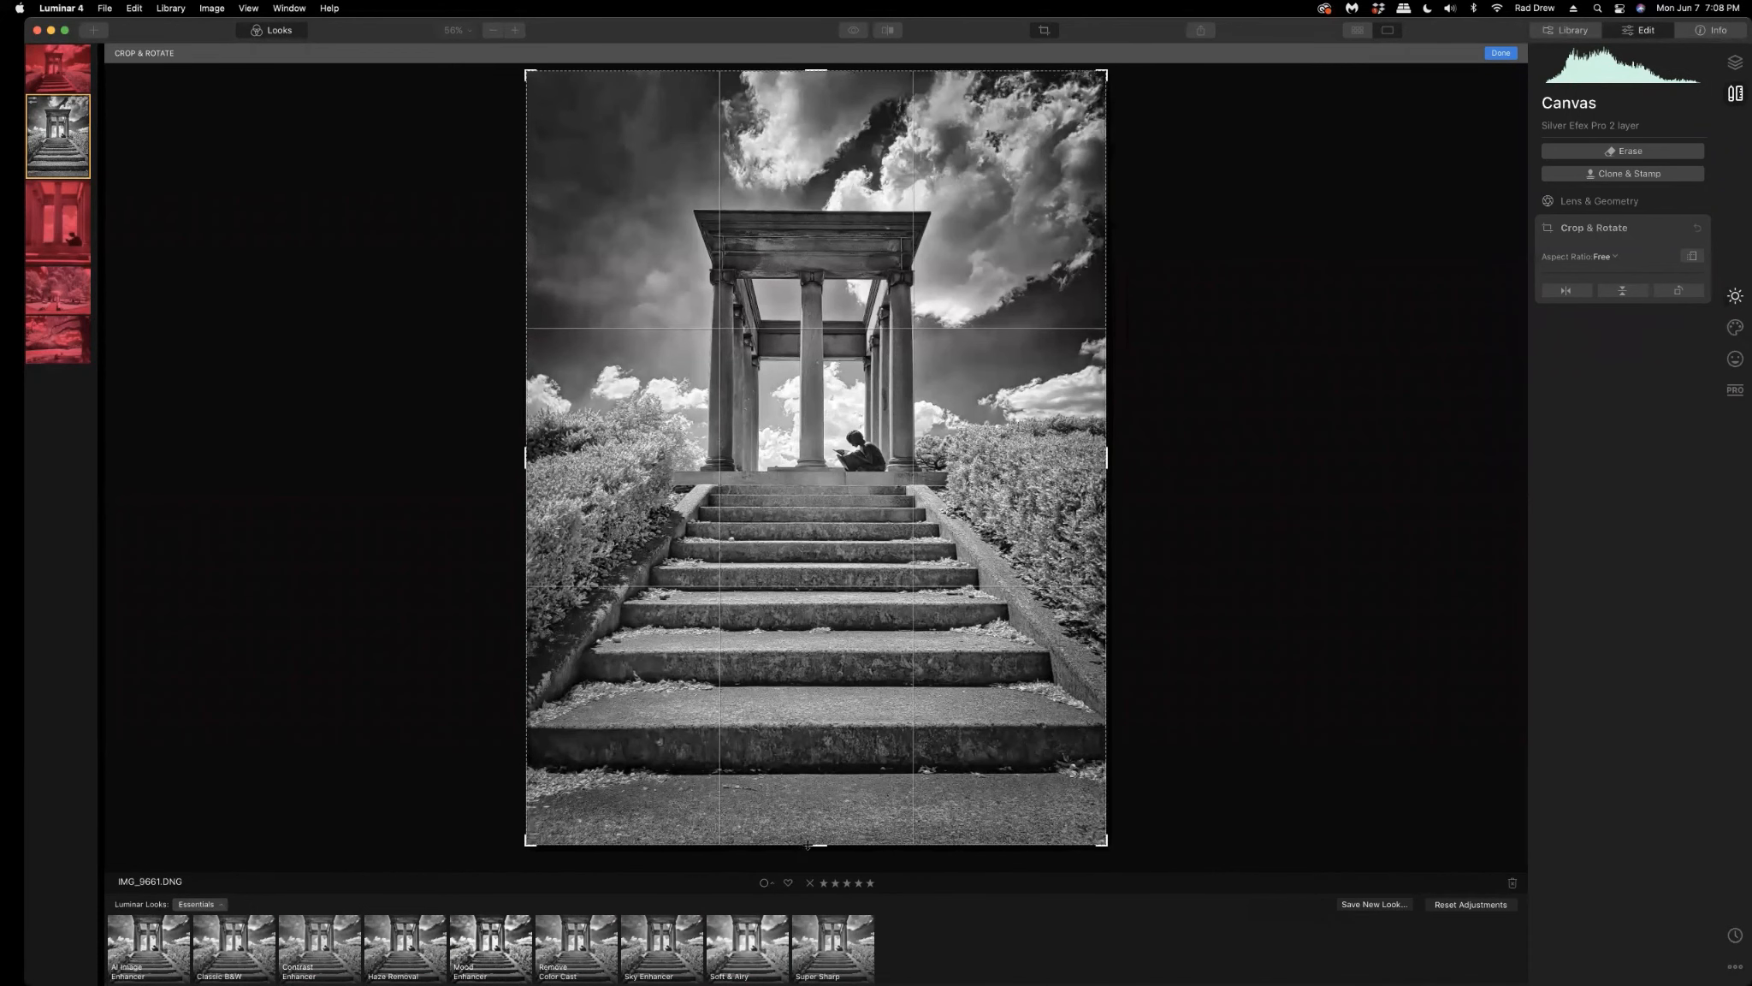
left_click_drag(815, 845, 817, 821)
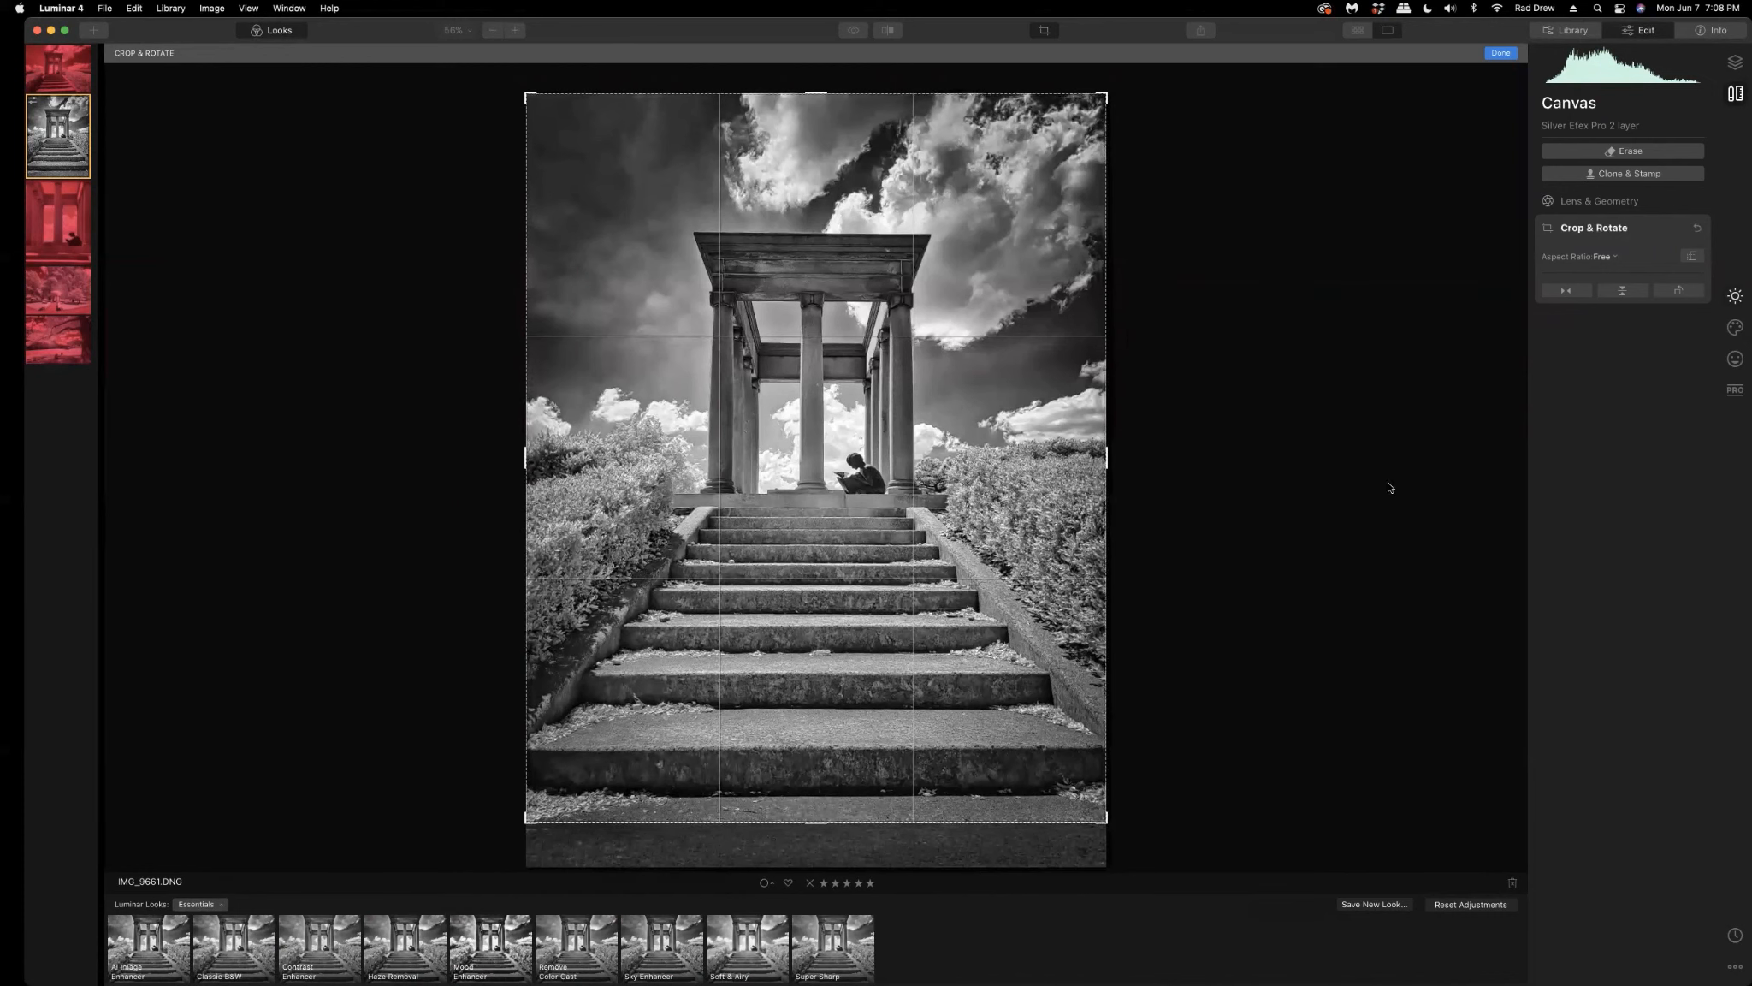
left_click(1501, 54)
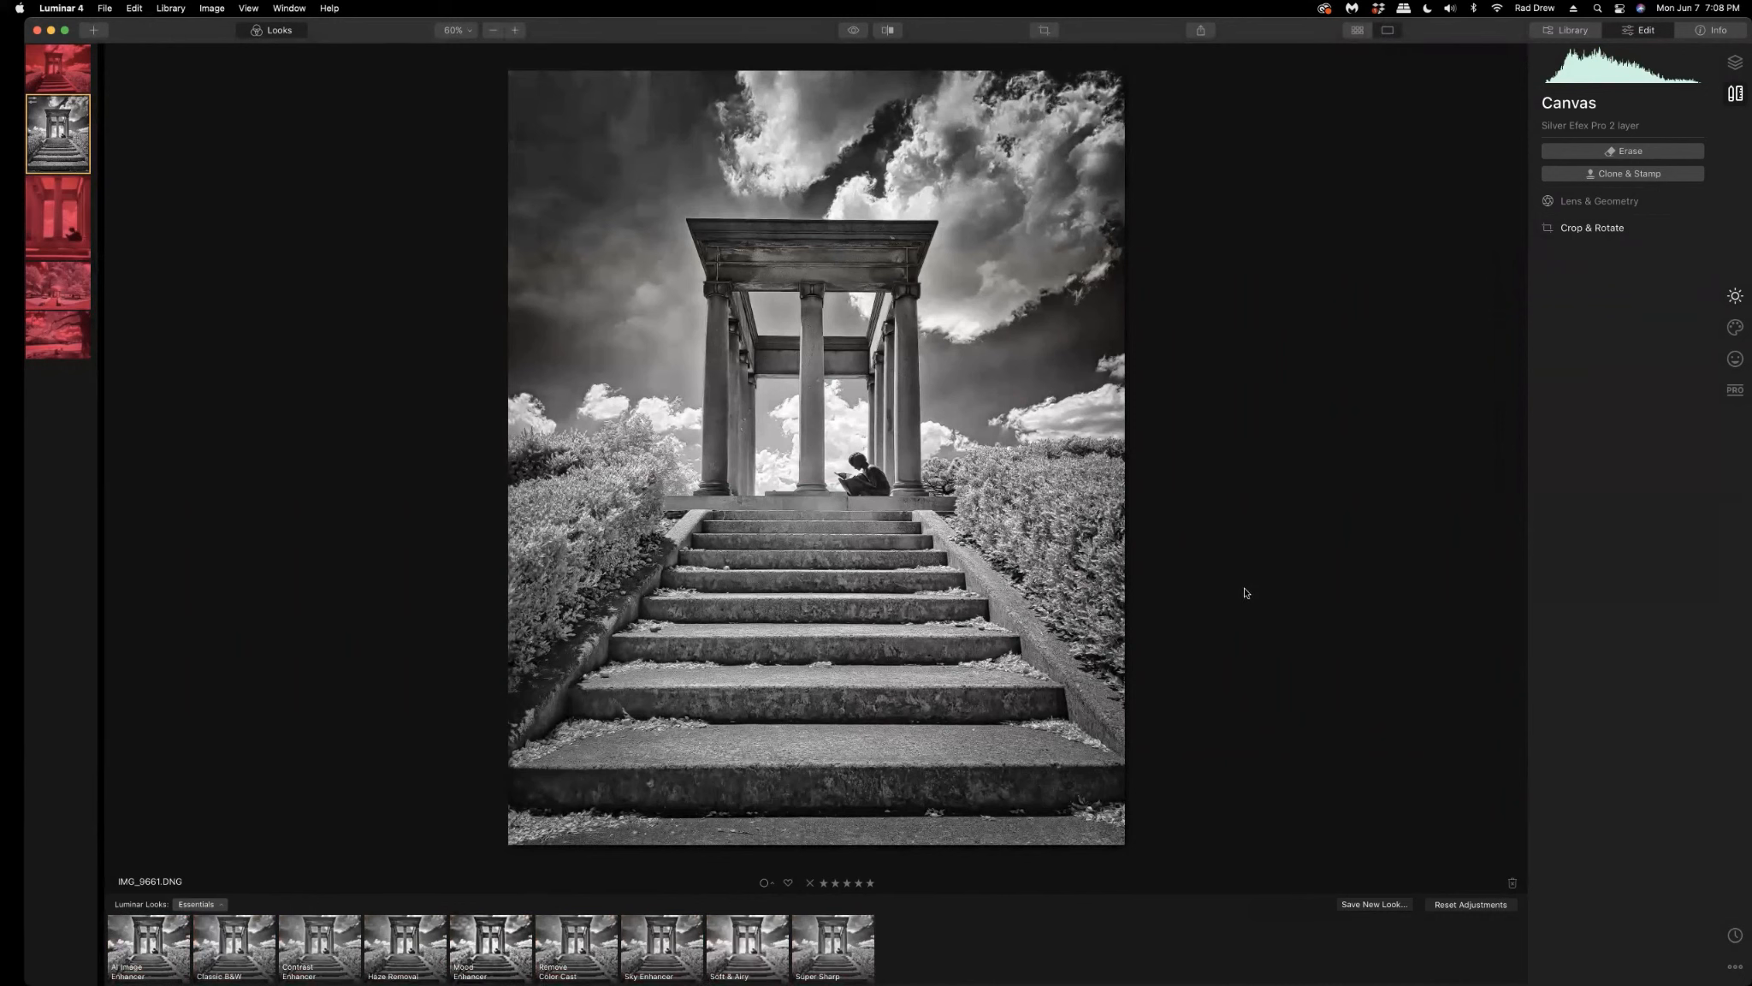
- Export the photo as a JPEG named JW_Riley_IR_Demo_IMG_9661 to the Luminar Learning 2021 folder
left_click(102, 8)
left_click(138, 152)
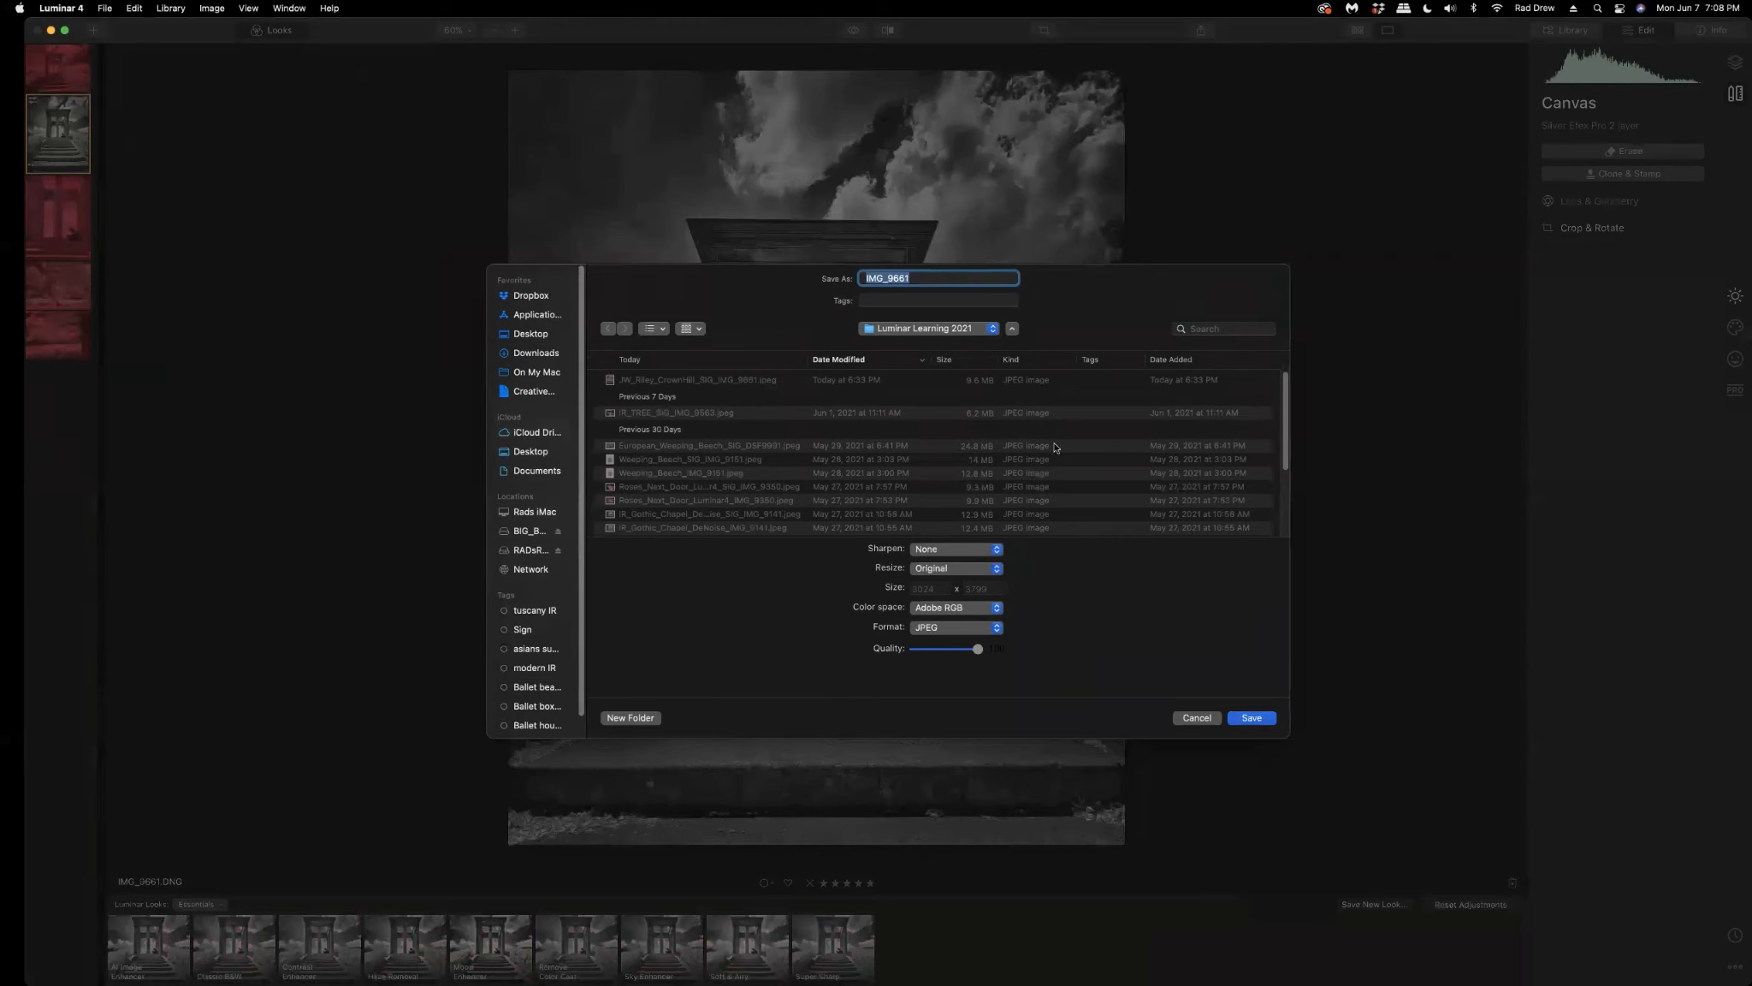
left_click(866, 278)
type("JO")
key("BackSpace")
type("W)")
key("BackSpace")
type("_Riley_IR_")
key("BackSpace")
type("_Demo_")
left_click(1250, 718)
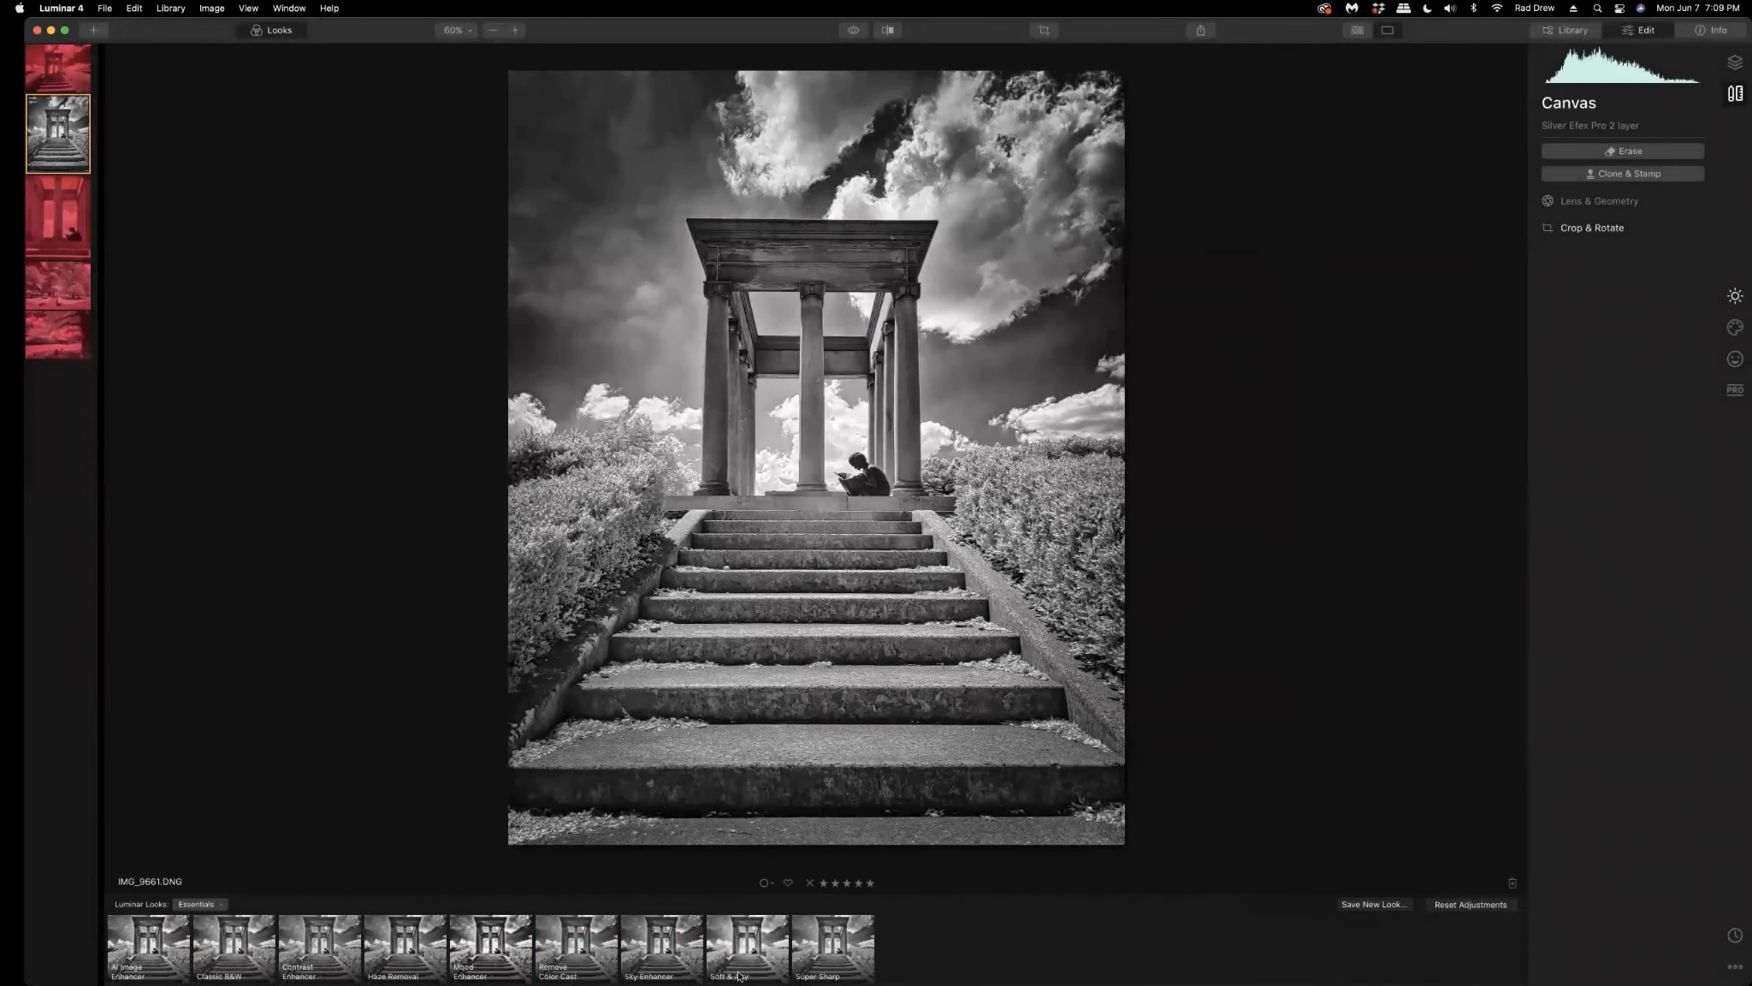
- Switch to Finder and show the contents of the RADsRaid drive as a list
mouse_move(774, 978)
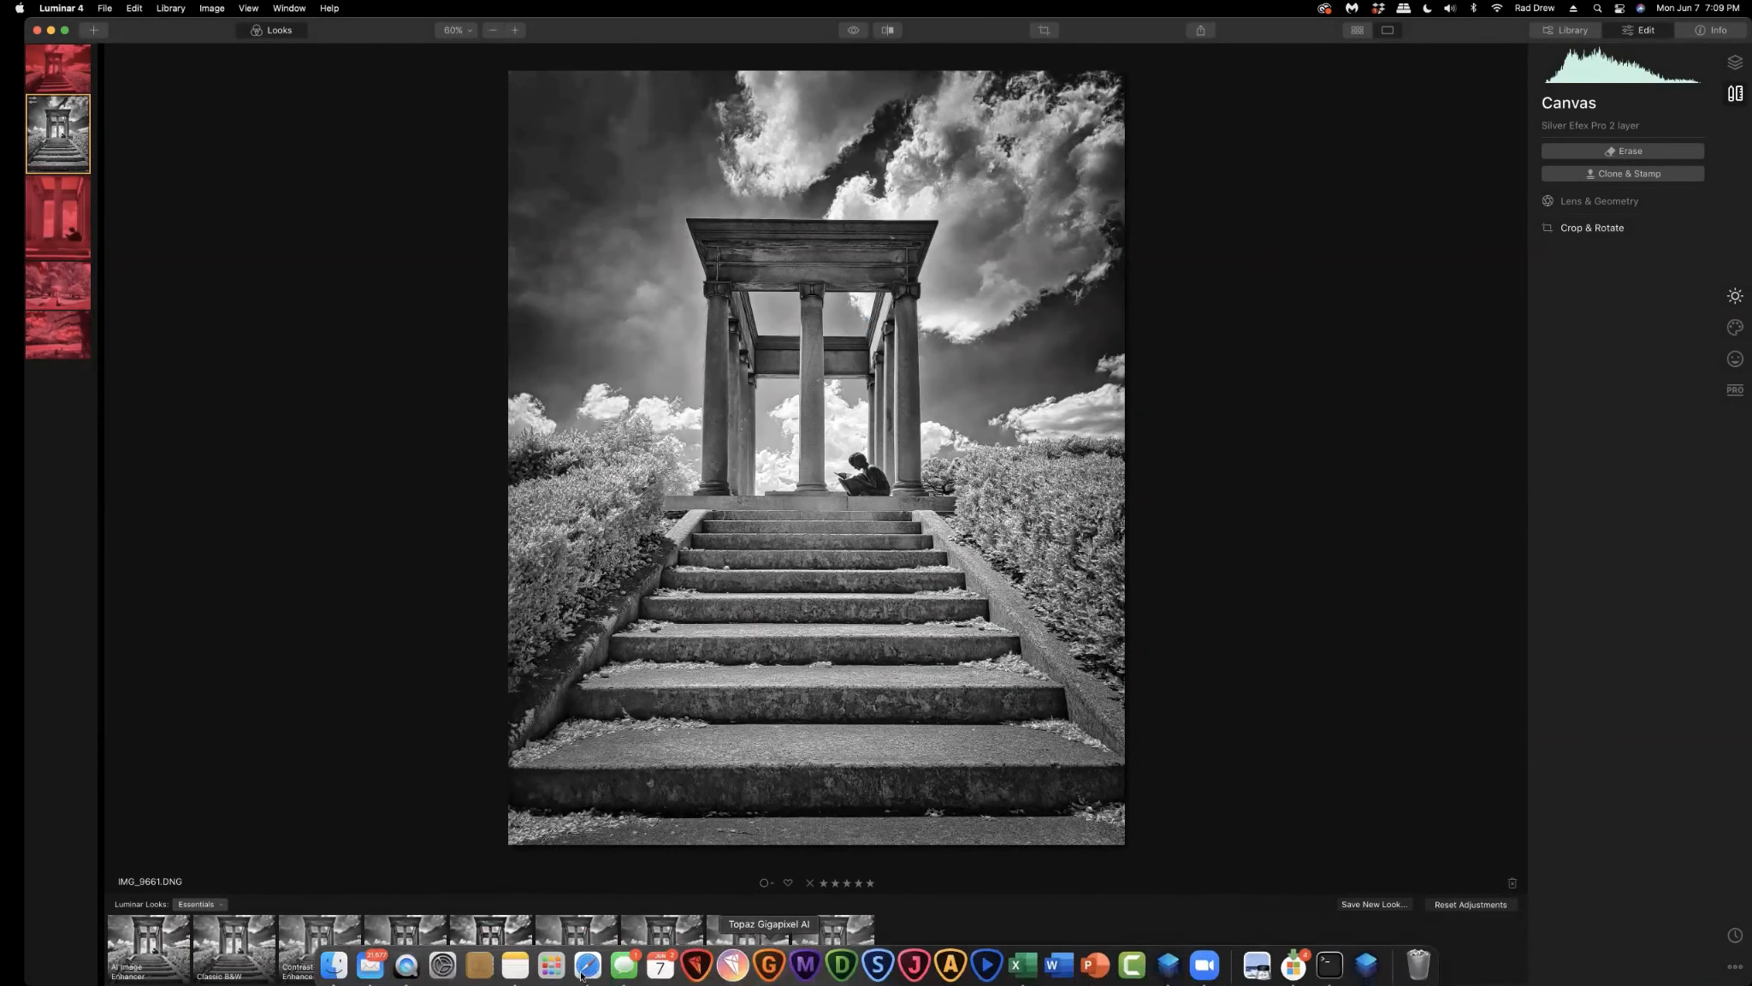
left_click(333, 959)
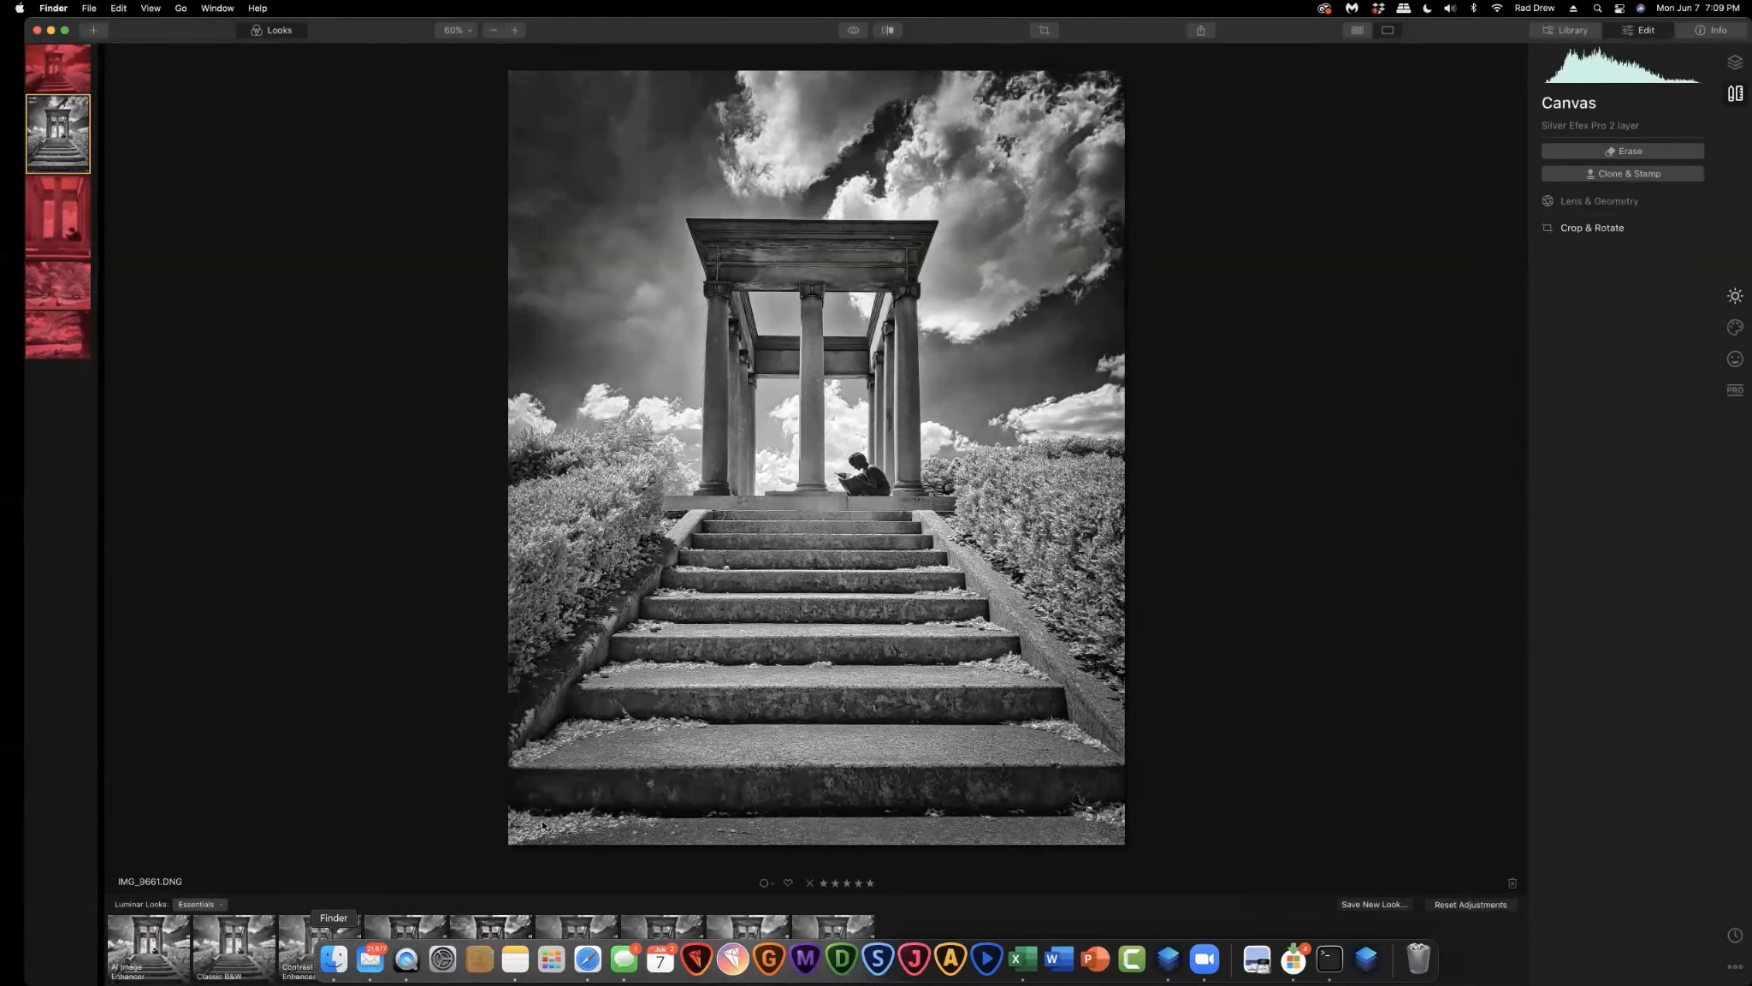
scroll(486, 402, "down", 5)
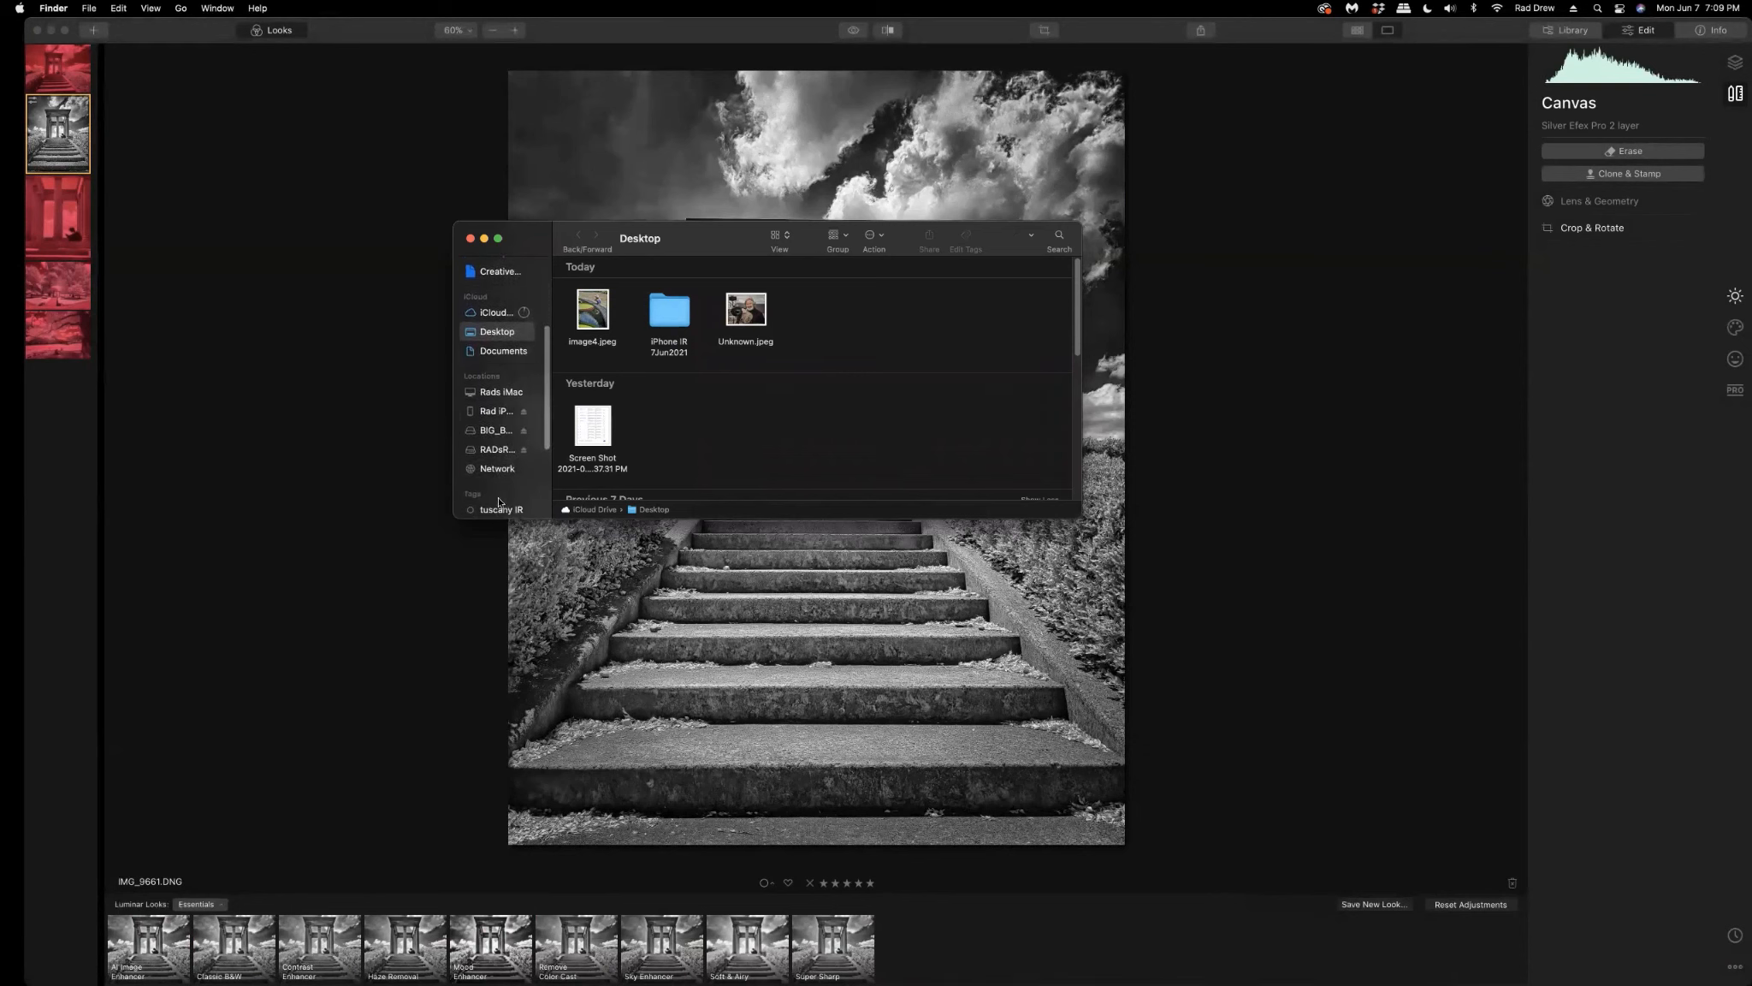
left_click(494, 449)
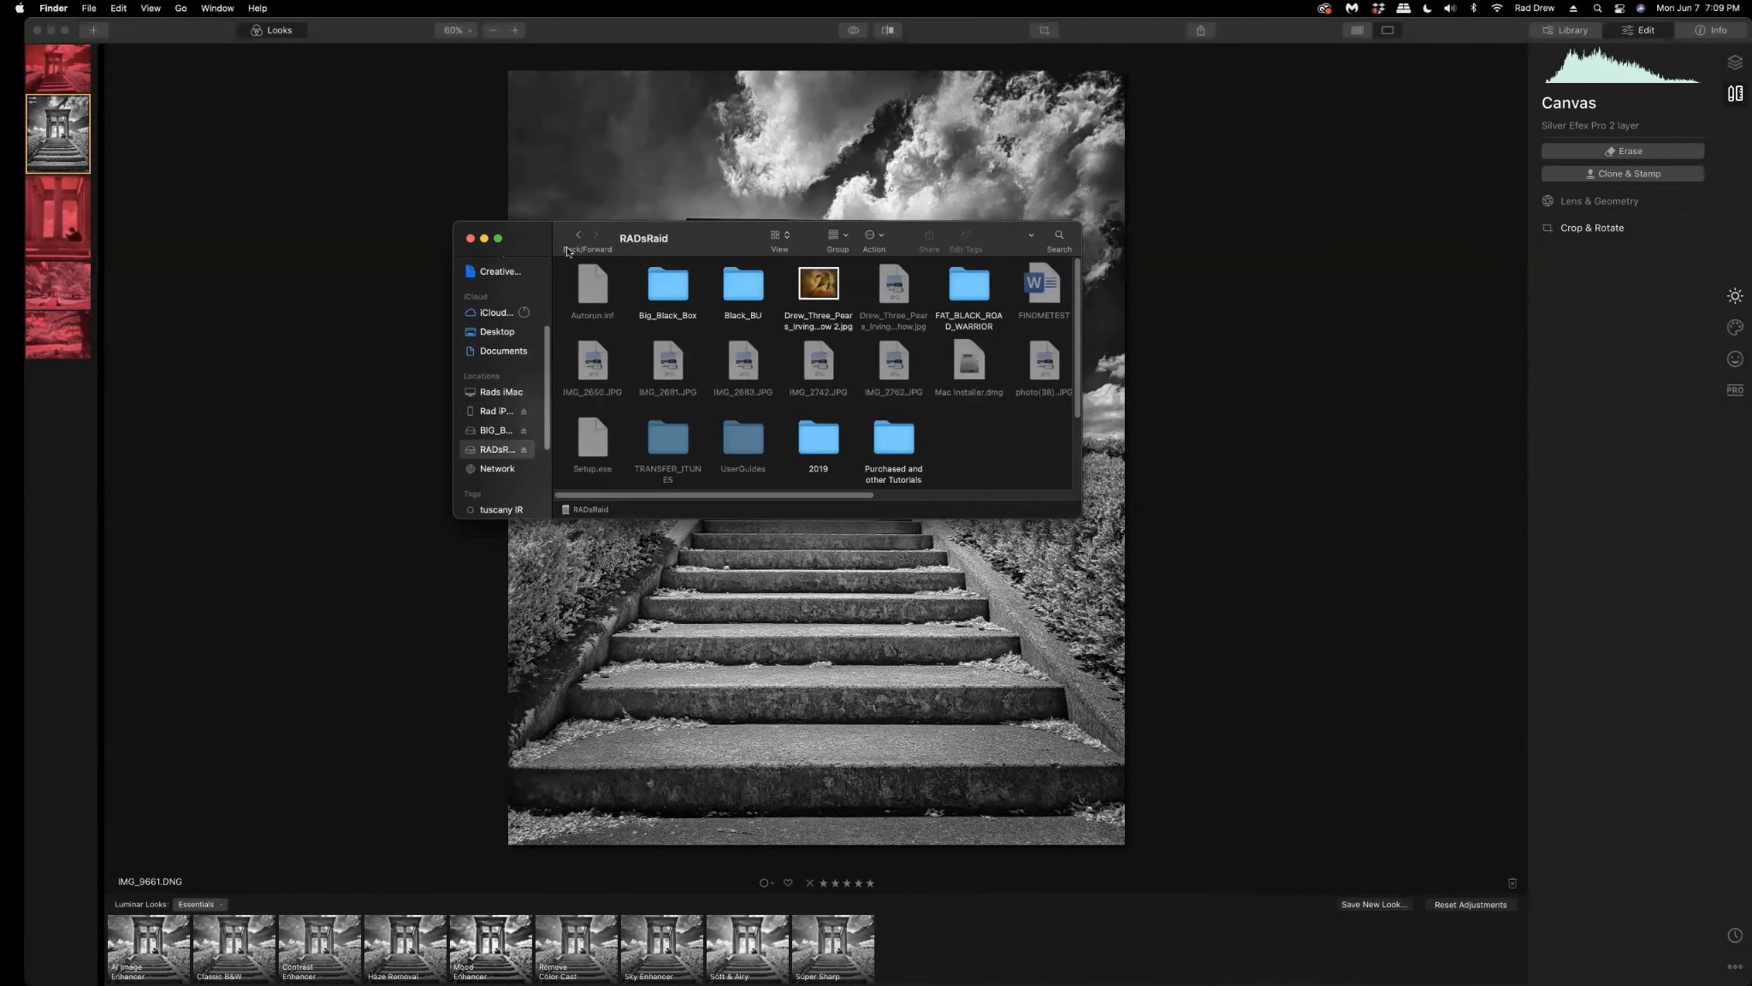
left_click(782, 237)
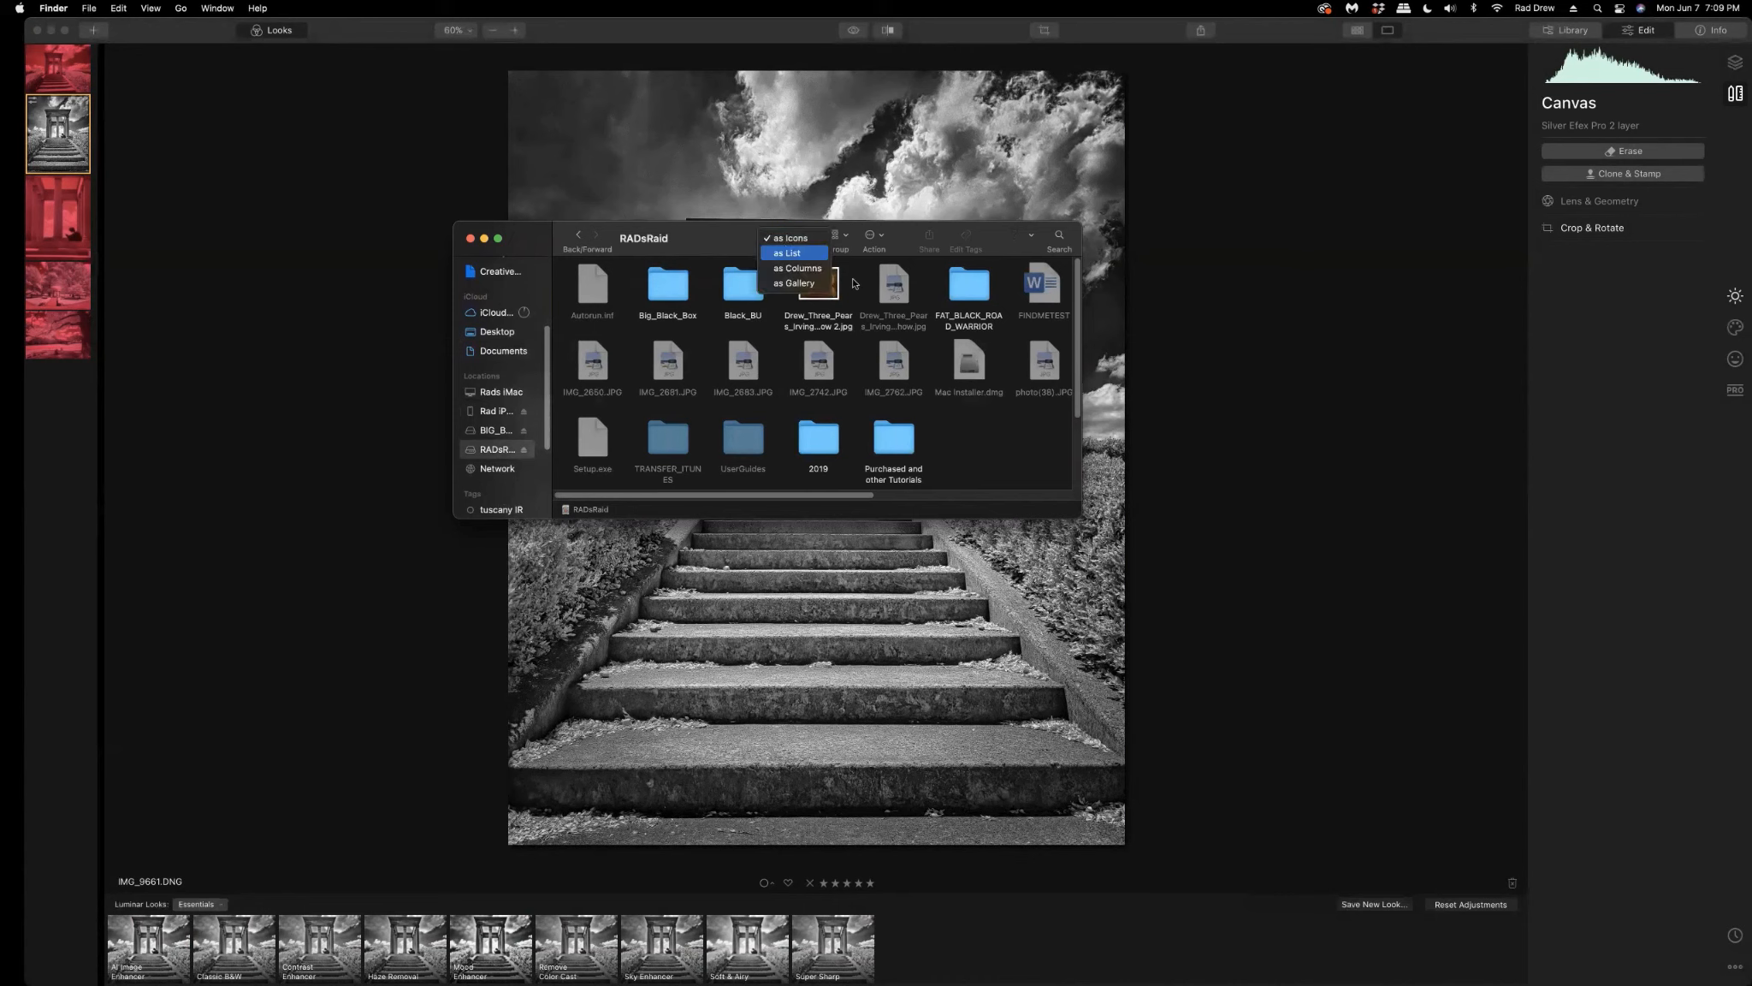
left_click(791, 263)
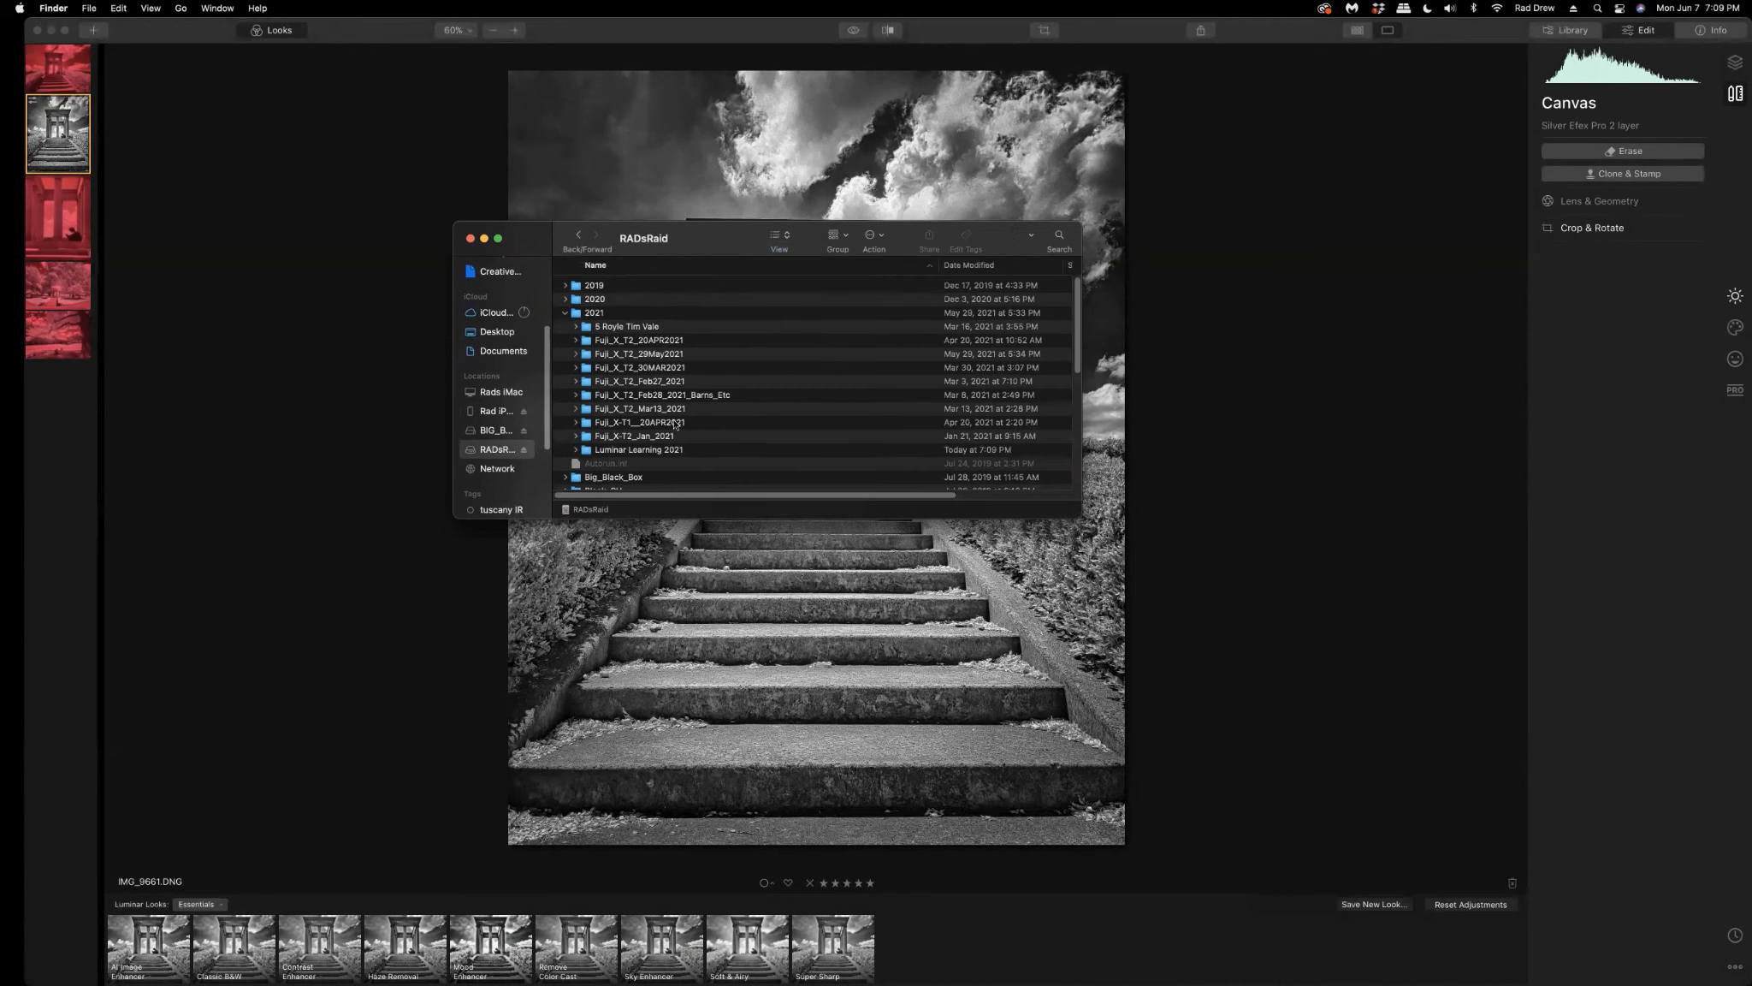
- Open JW_Riley_IR_Demo_IMG_9661.jpeg from the Luminar Learning 2021 folder in Preview and view it full screen
double_click(642, 449)
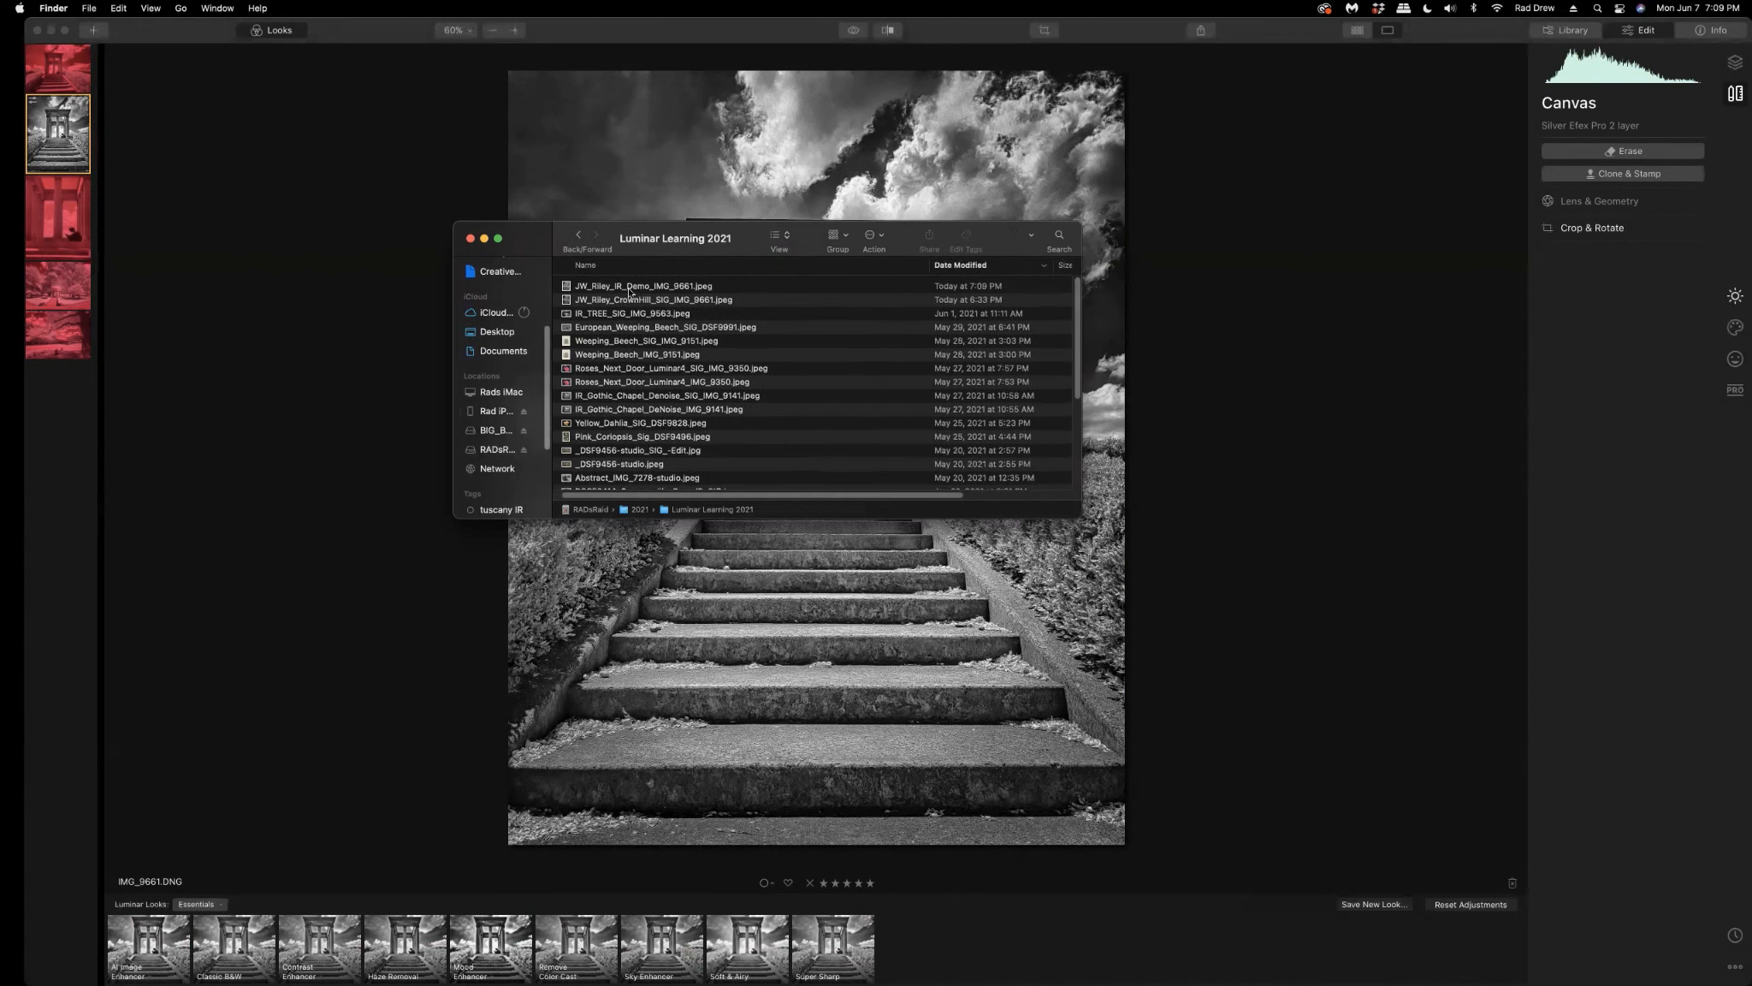
double_click(599, 286)
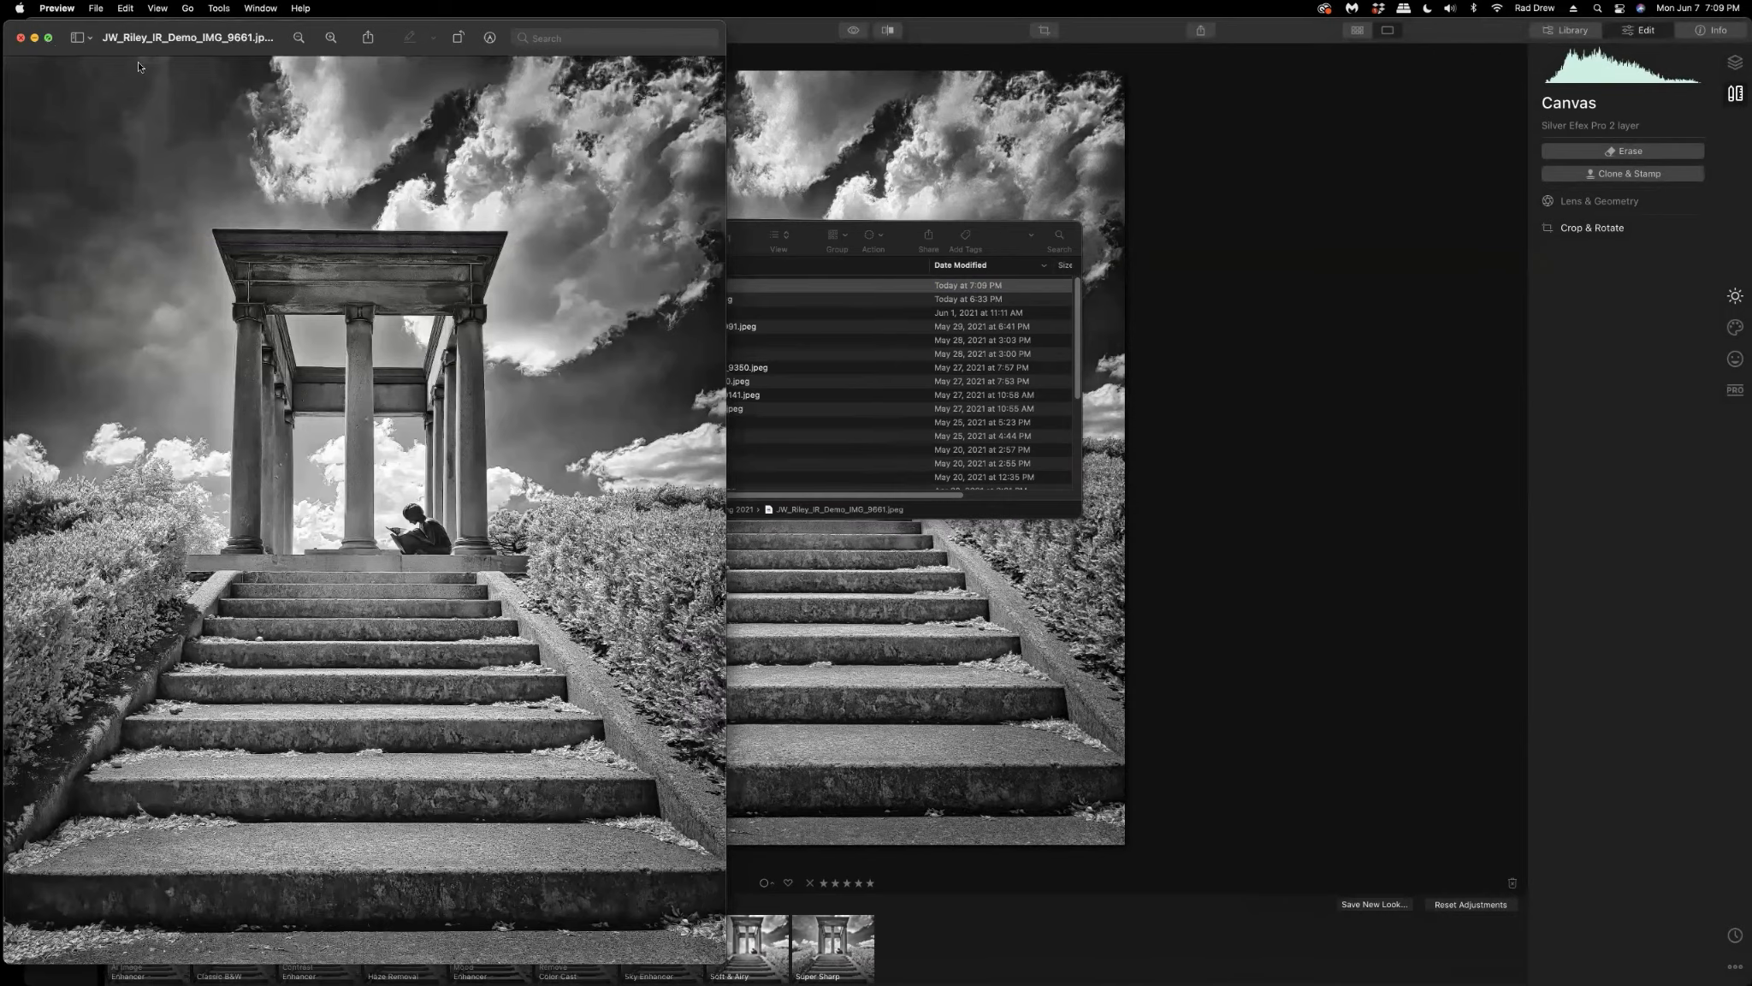
left_click(48, 37)
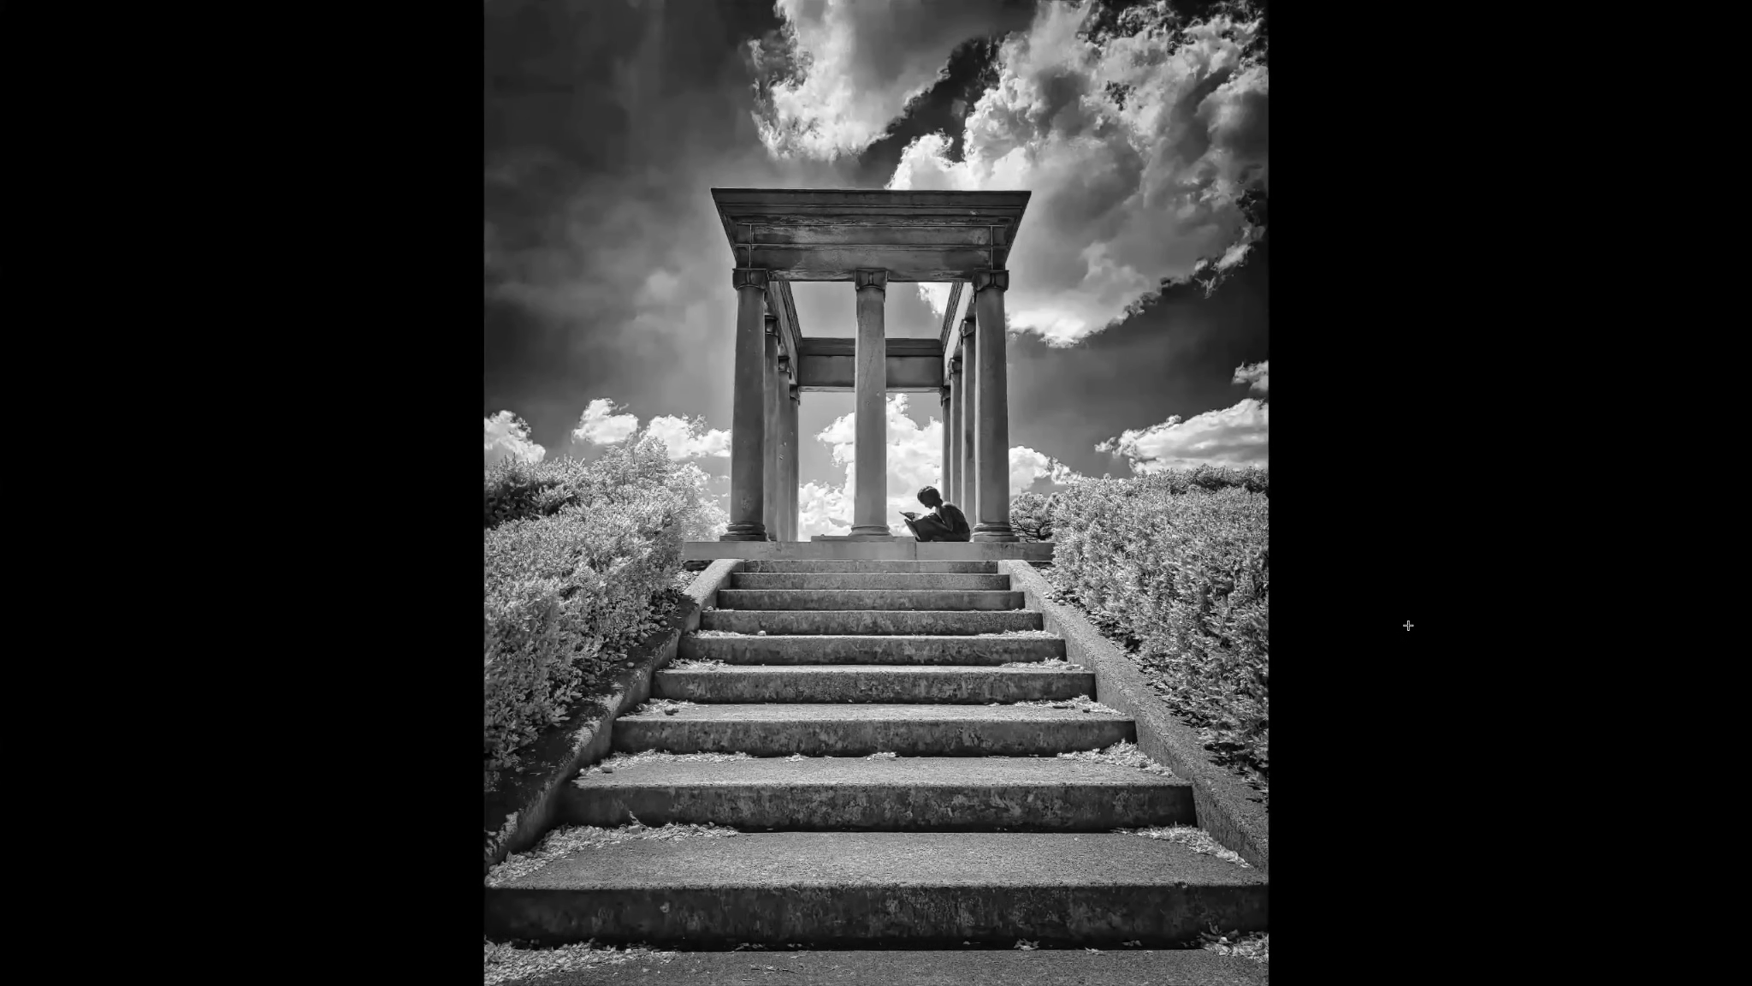